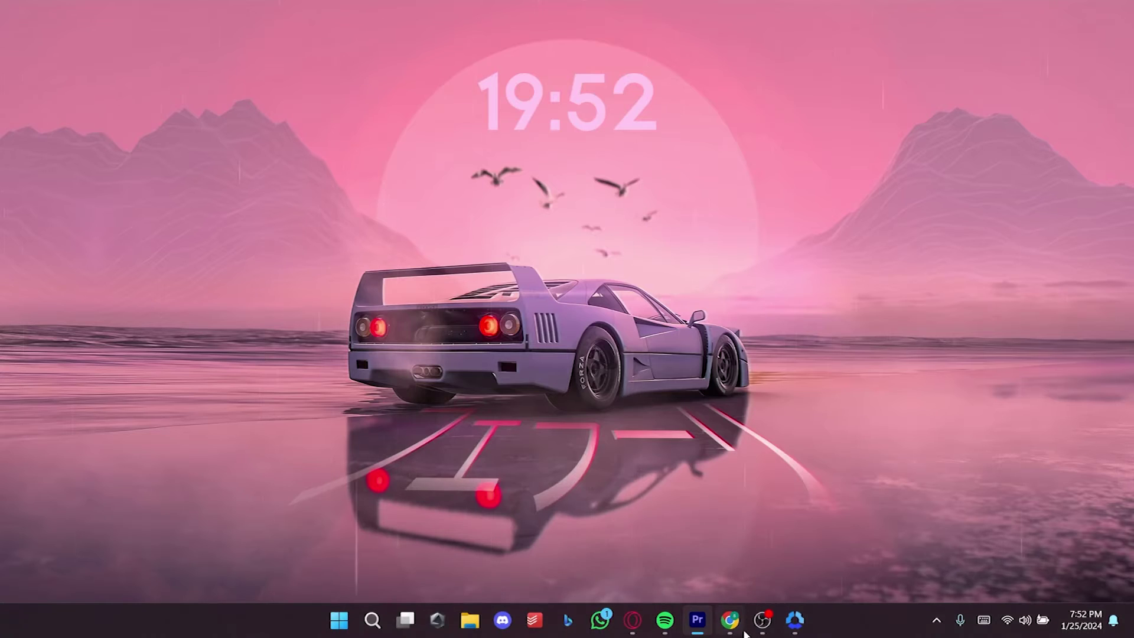
Step: Launch Chrome from the taskbar on the mailchimp.com homepage
click(735, 626)
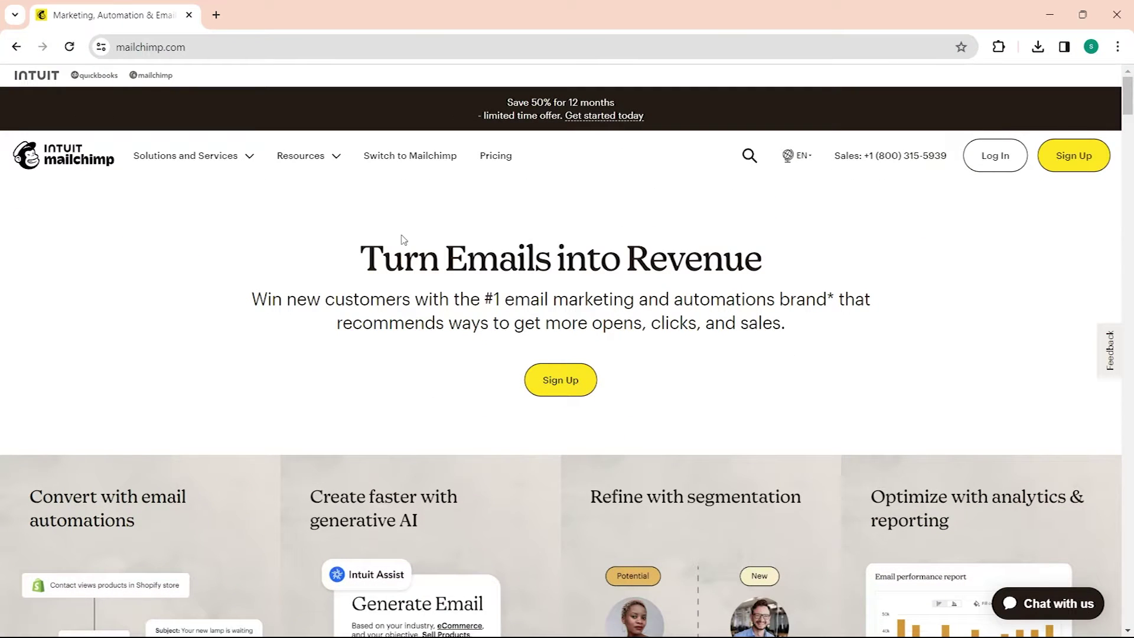
Step: Scroll the homepage, browse the Resources and Solutions menus, then load the Pricing Plans page
scroll(531, 278, down, 5)
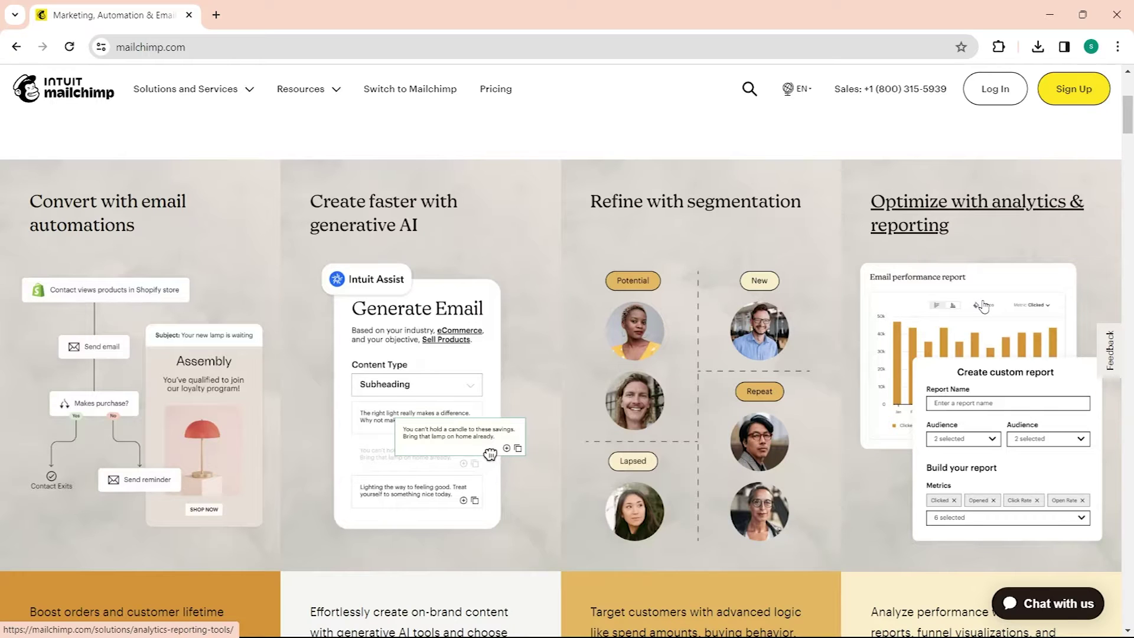
scroll(1056, 408, down, 10)
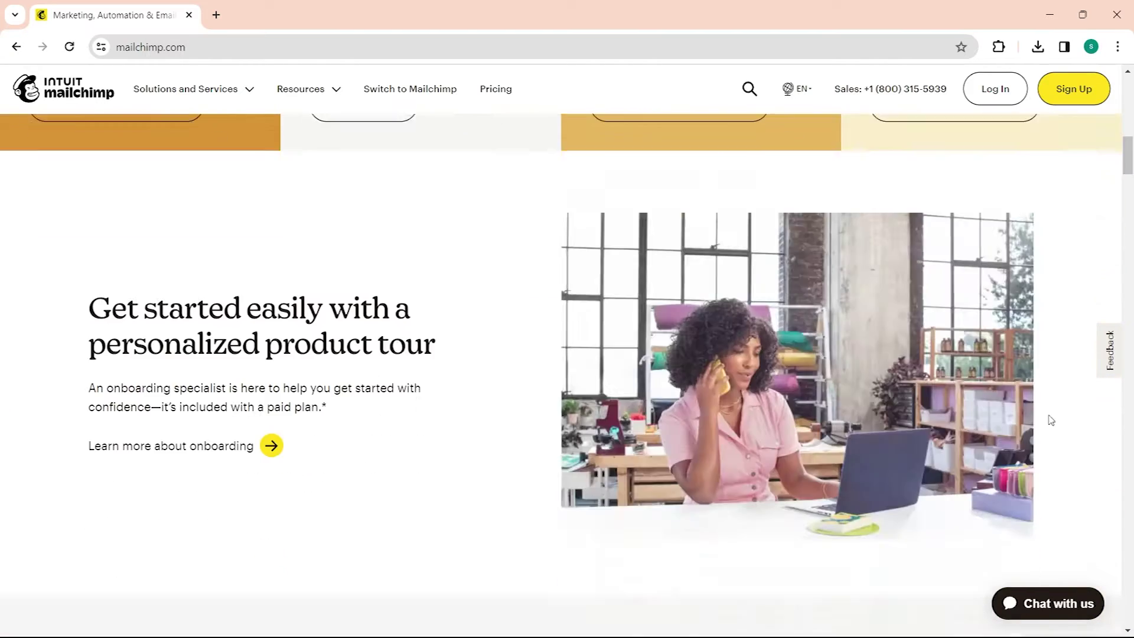
scroll(1051, 420, down, 4)
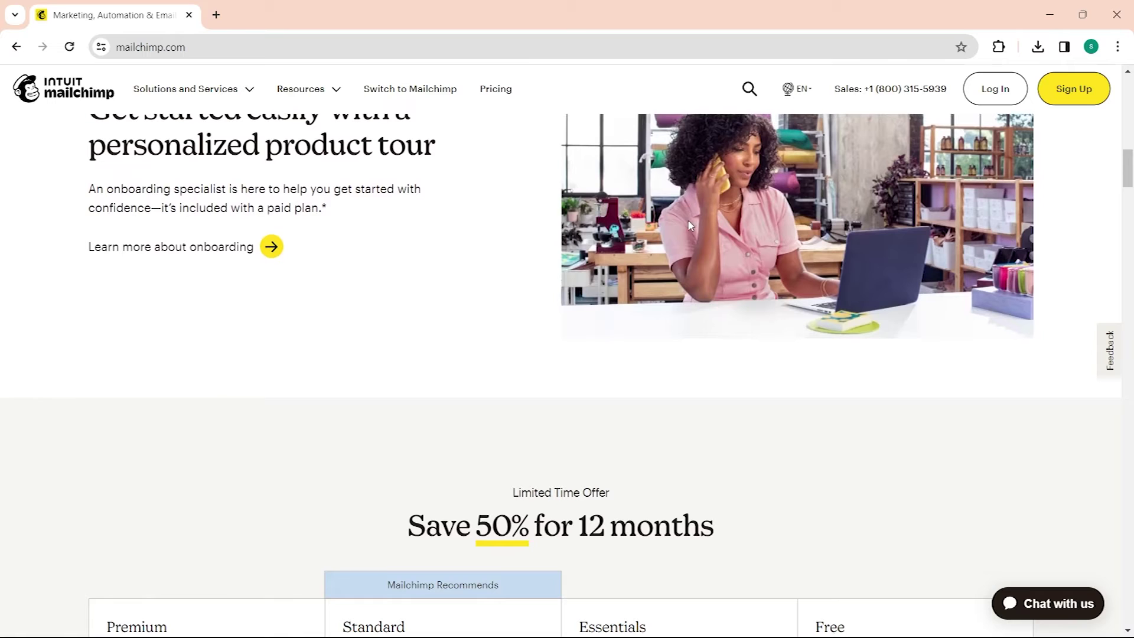
click(307, 87)
click(207, 96)
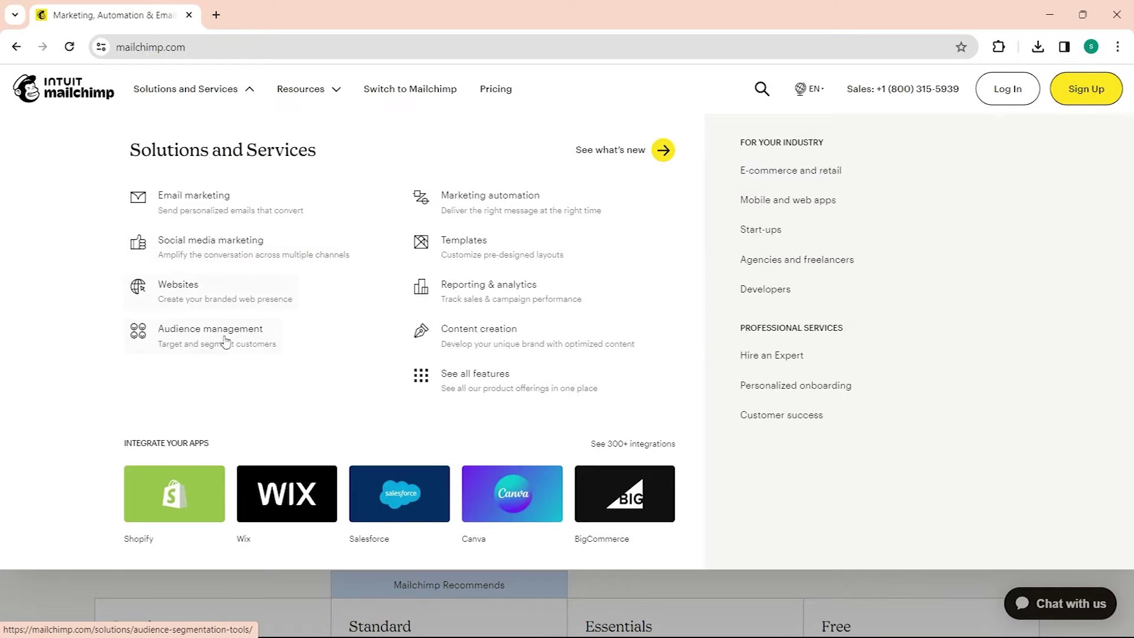
click(495, 88)
Step: Start the free sign-up and fill the account email from the saved autofill suggestion
scroll(948, 314, down, 1)
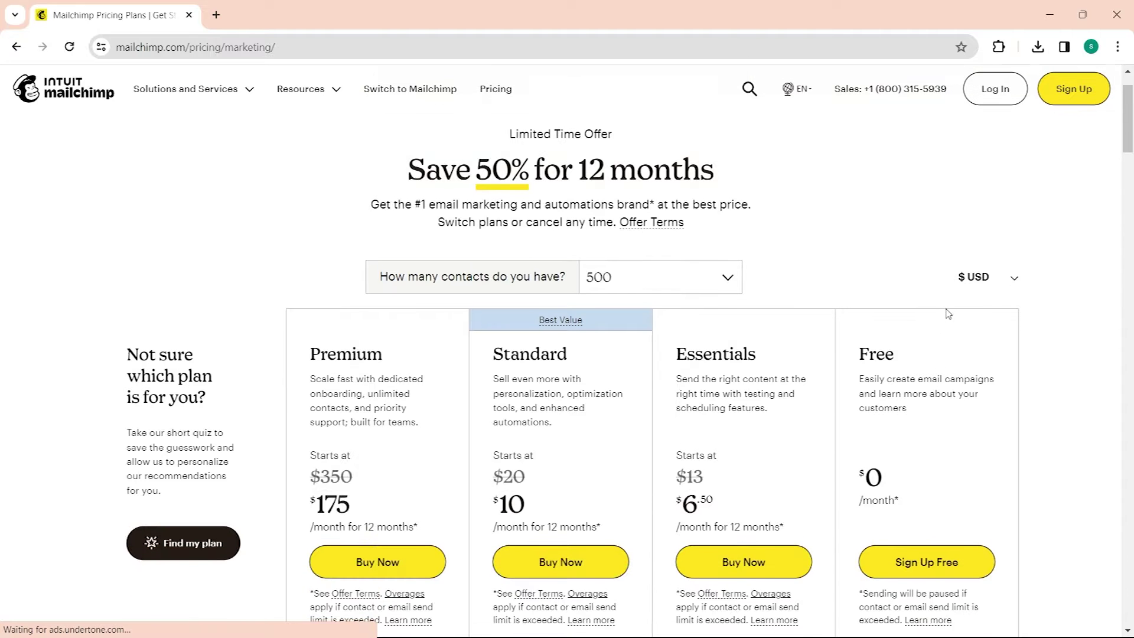
scroll(948, 314, down, 2)
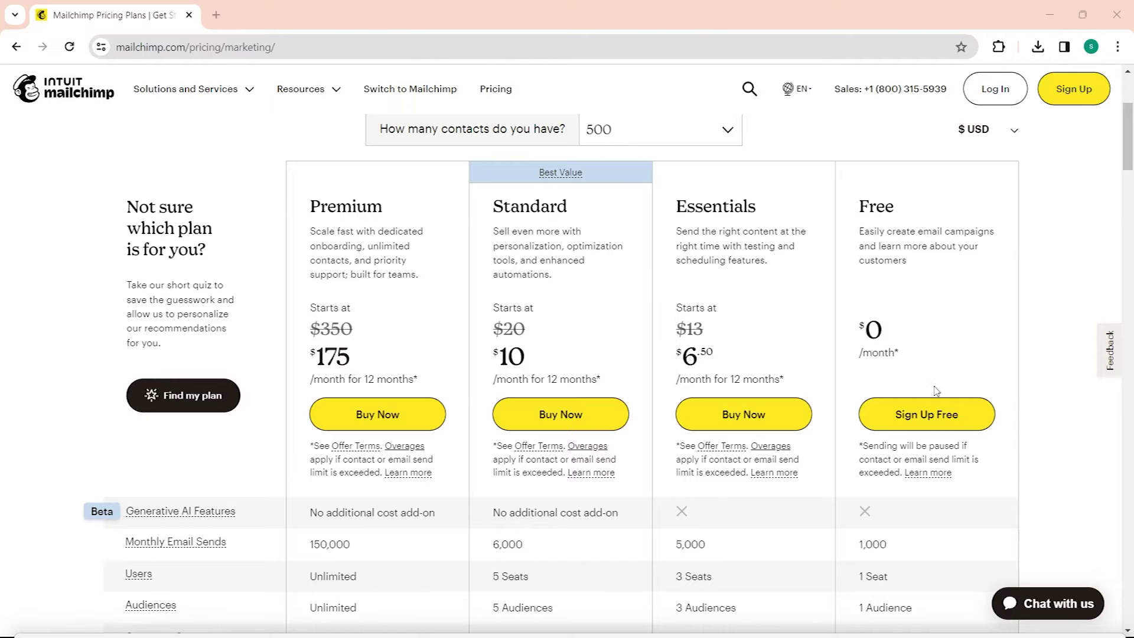
click(927, 414)
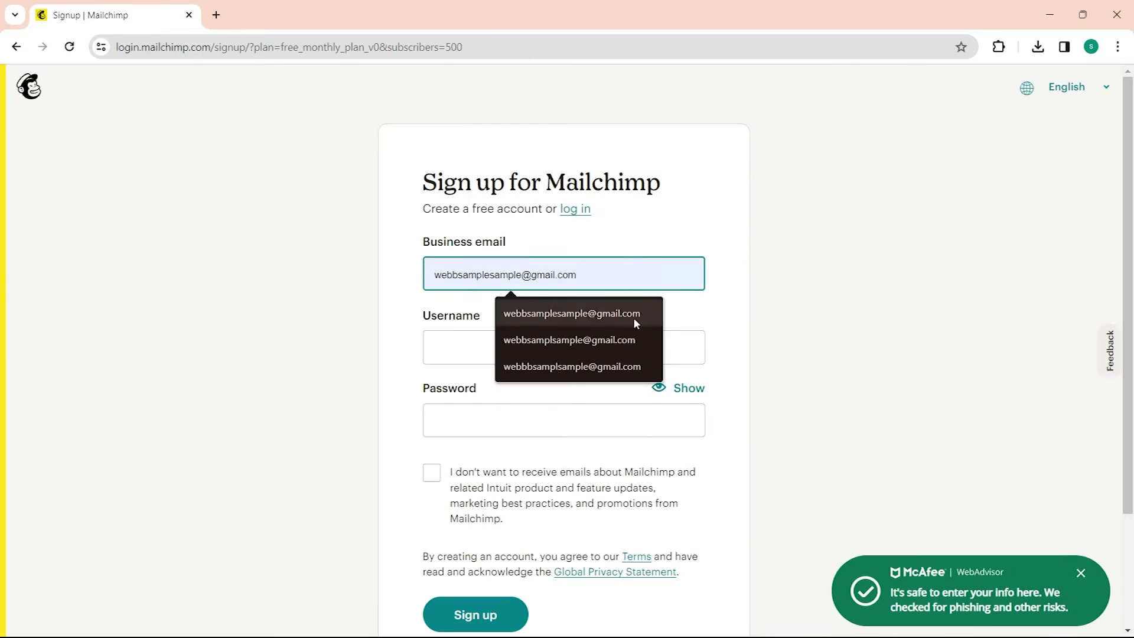
click(633, 317)
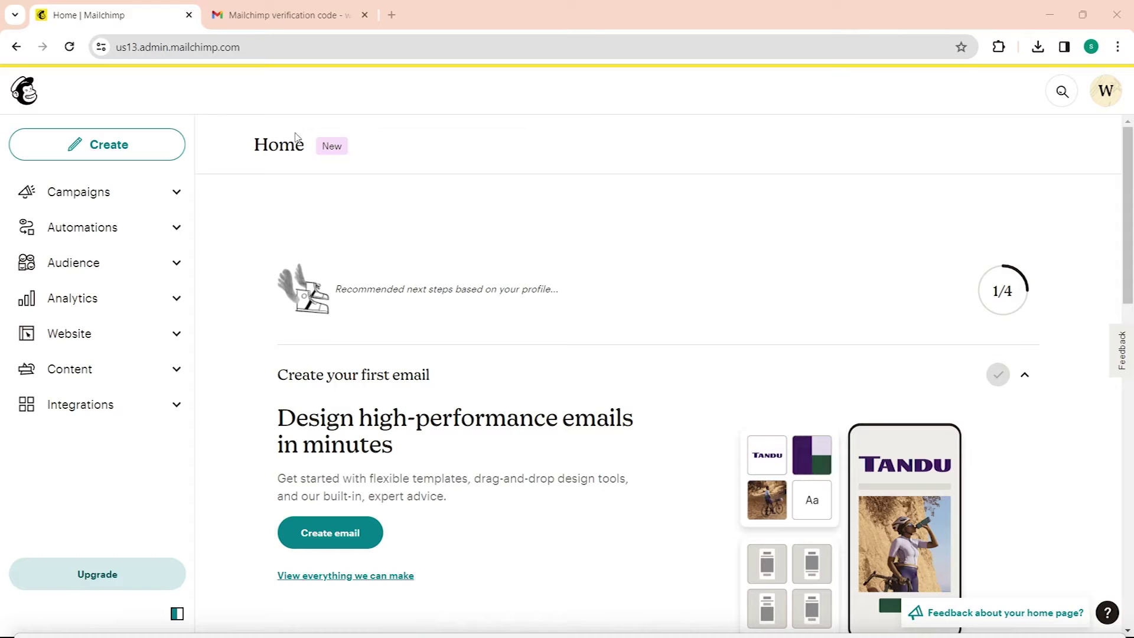
Step: From Campaigns, choose Create, compare the options and pick Build Landing Page
click(144, 195)
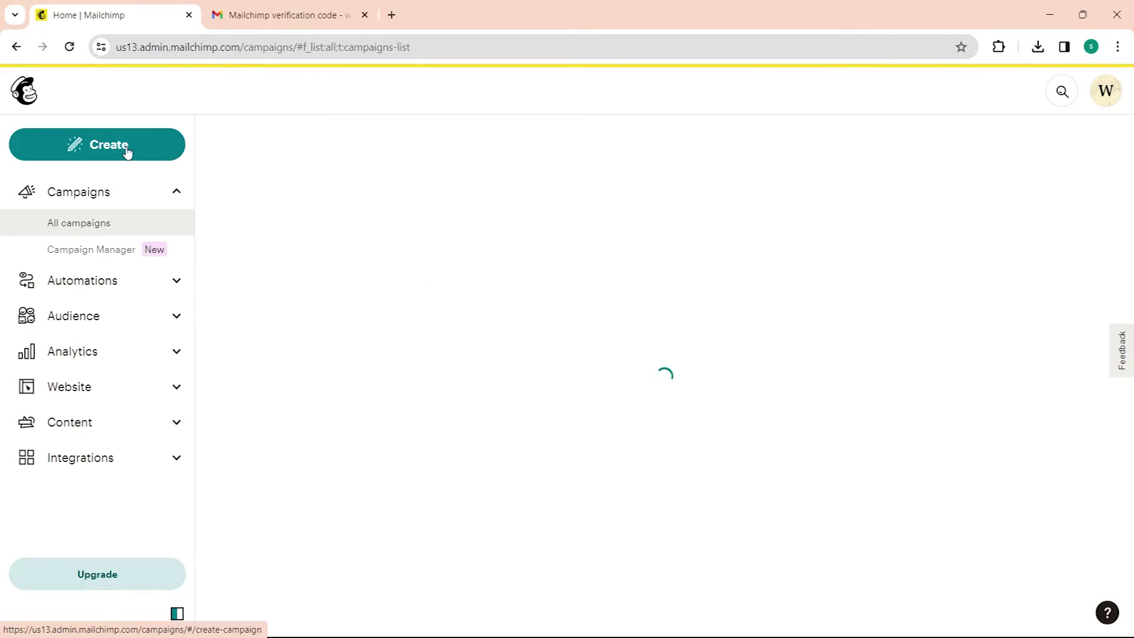
click(127, 151)
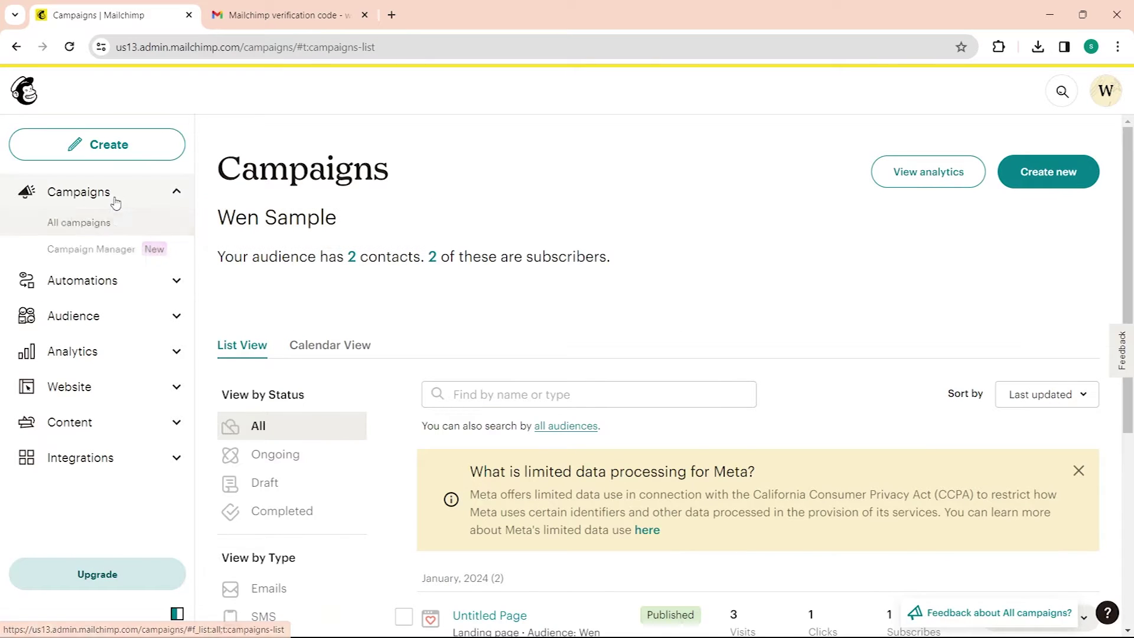
click(143, 153)
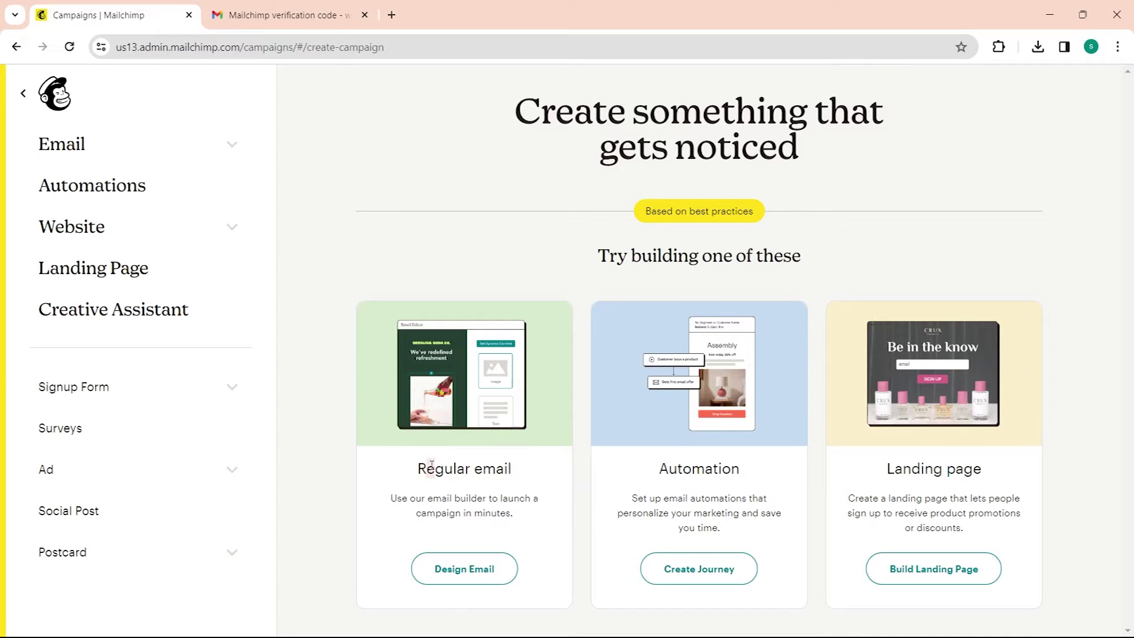
drag(431, 466, 511, 470)
drag(669, 468, 751, 479)
drag(881, 473, 1009, 489)
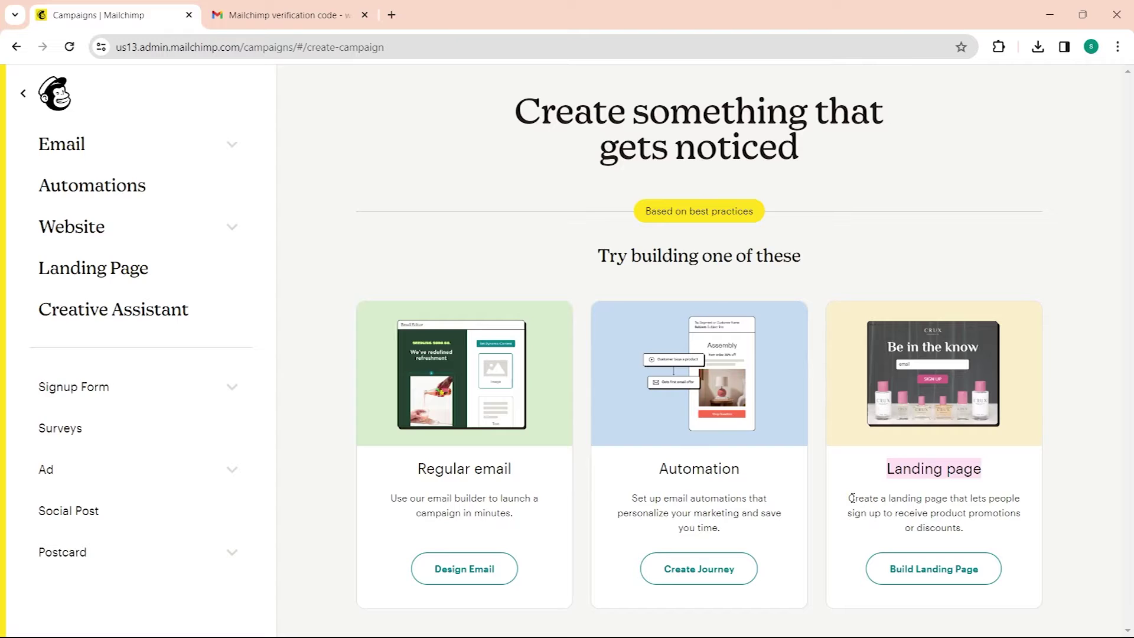
drag(850, 499, 969, 531)
click(957, 576)
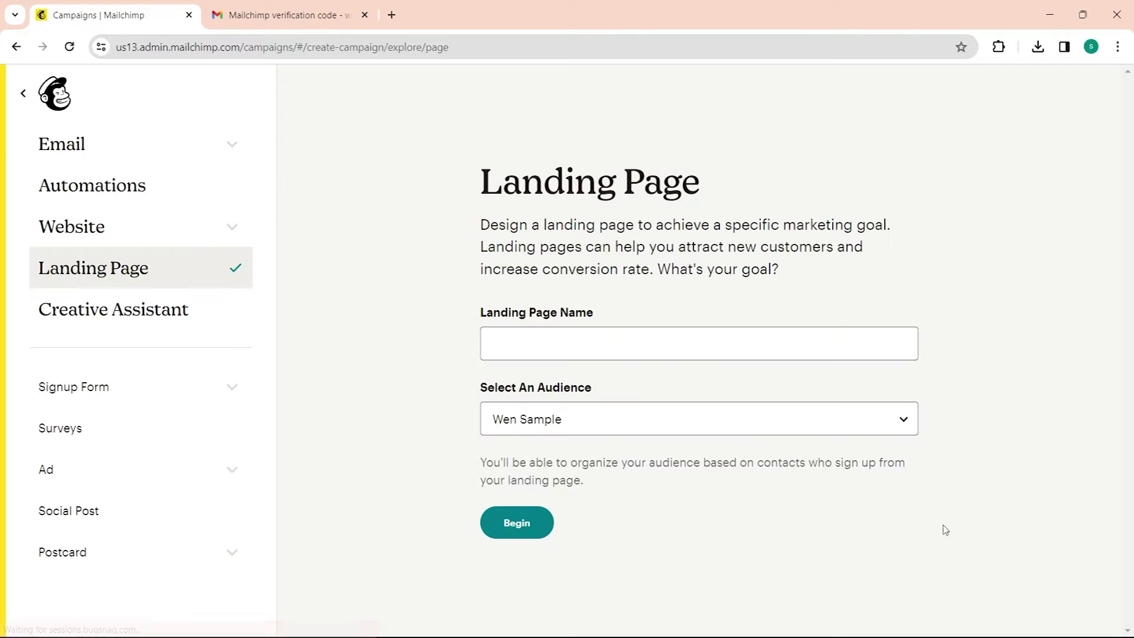
Step: Name the landing page 'Email Collector', keep the existing audience, and click Begin
click(680, 344)
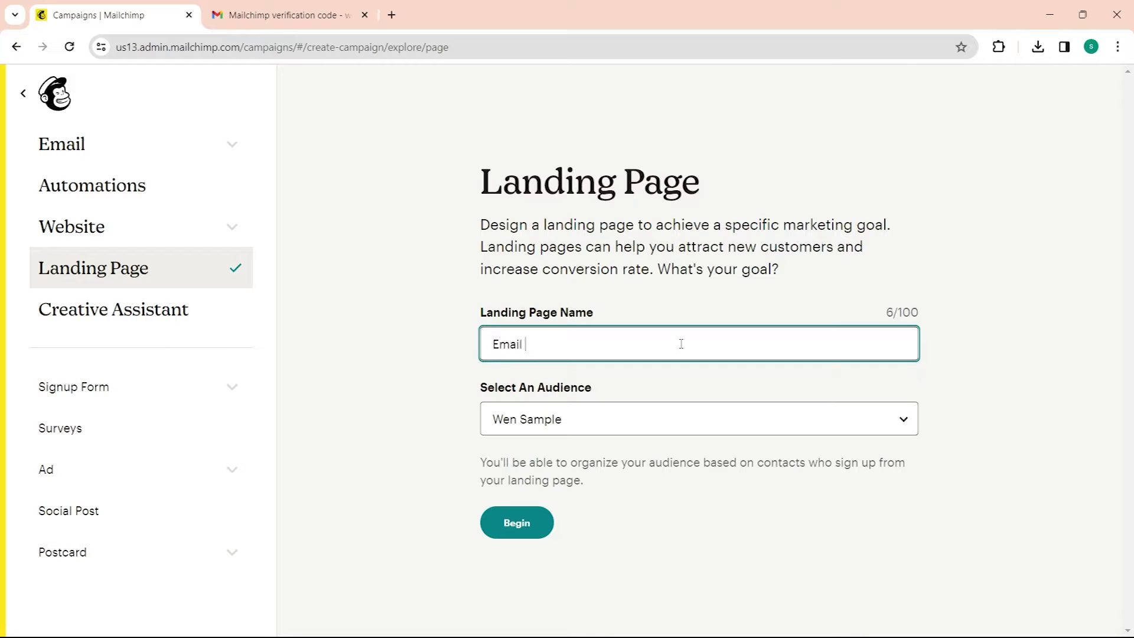
text(Email Collector)
click(543, 419)
click(544, 443)
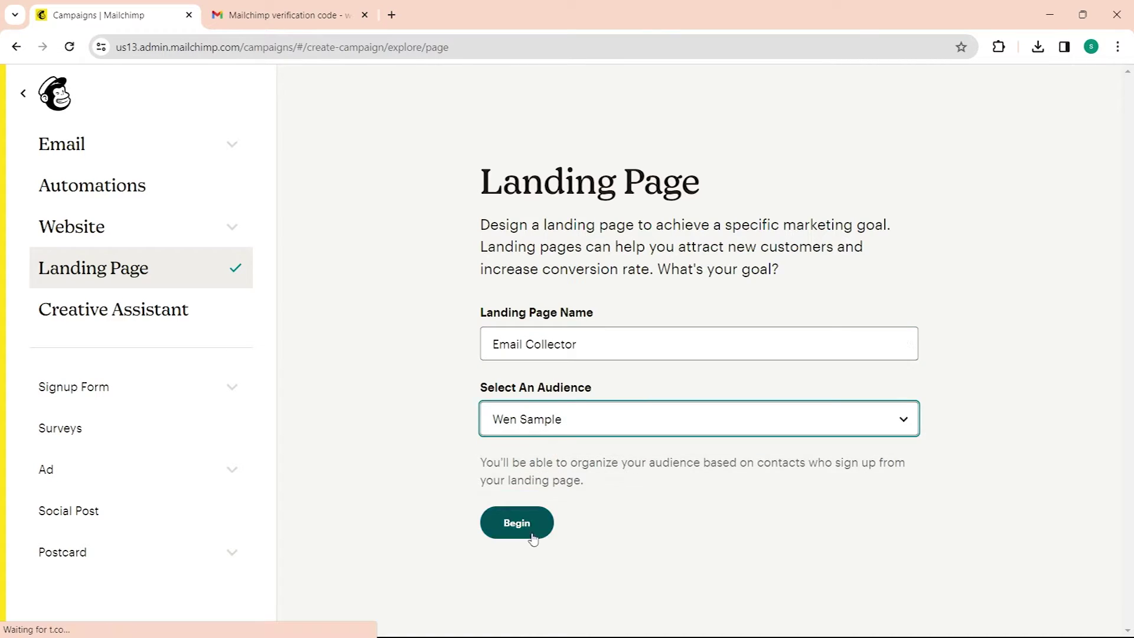
click(533, 538)
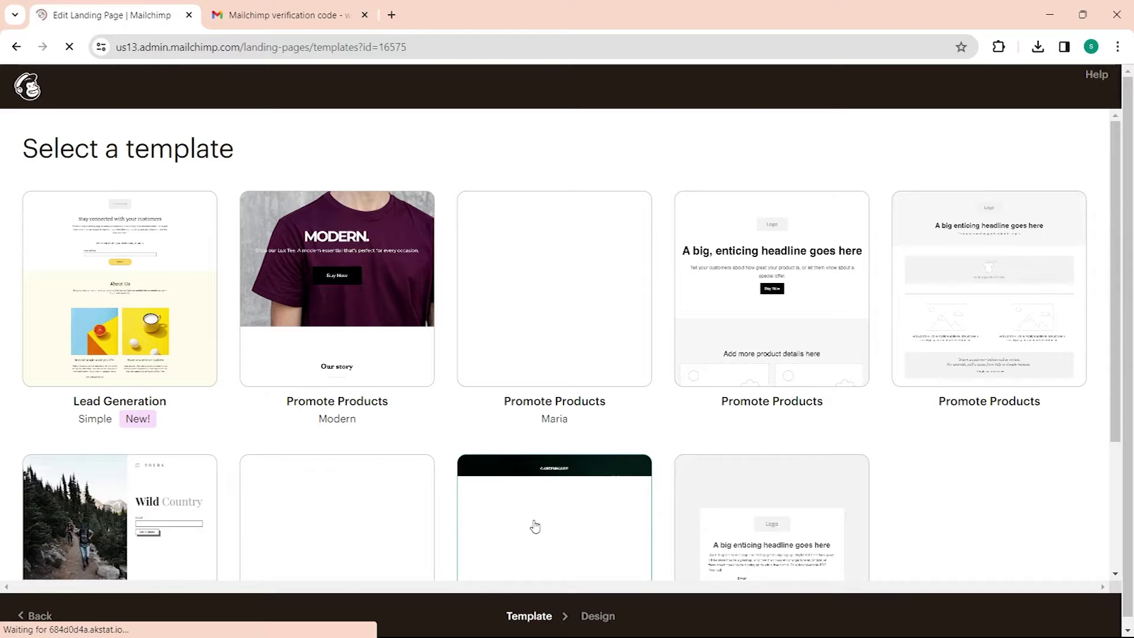
Step: Browse the template gallery and pick the Lead Generation – Wild Country template
scroll(934, 248, down, 3)
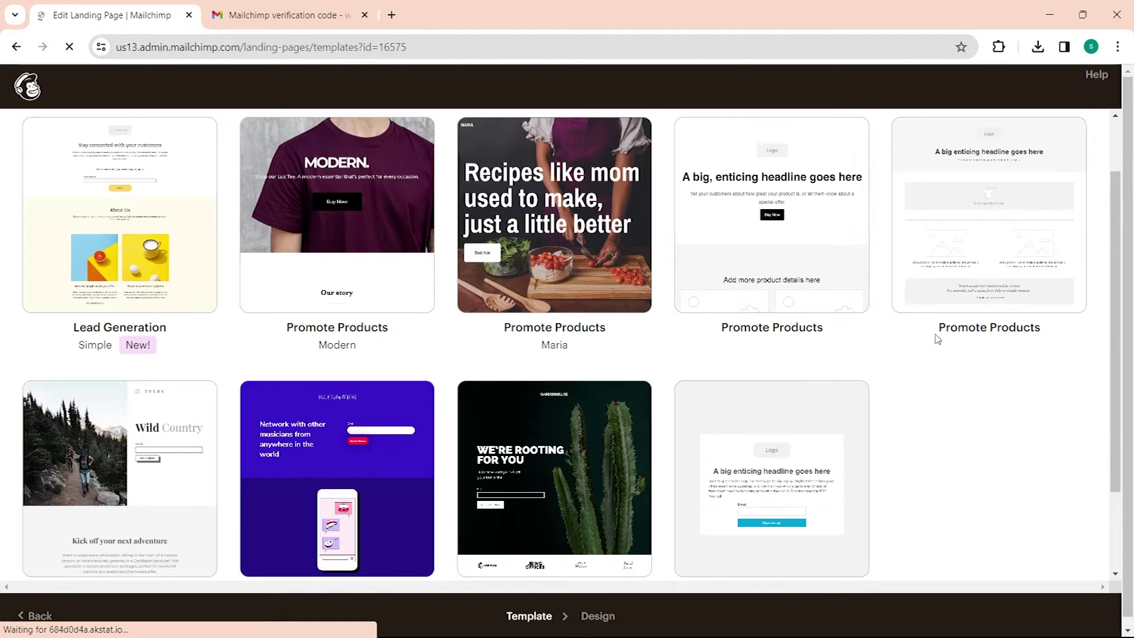
scroll(903, 382, down, 1)
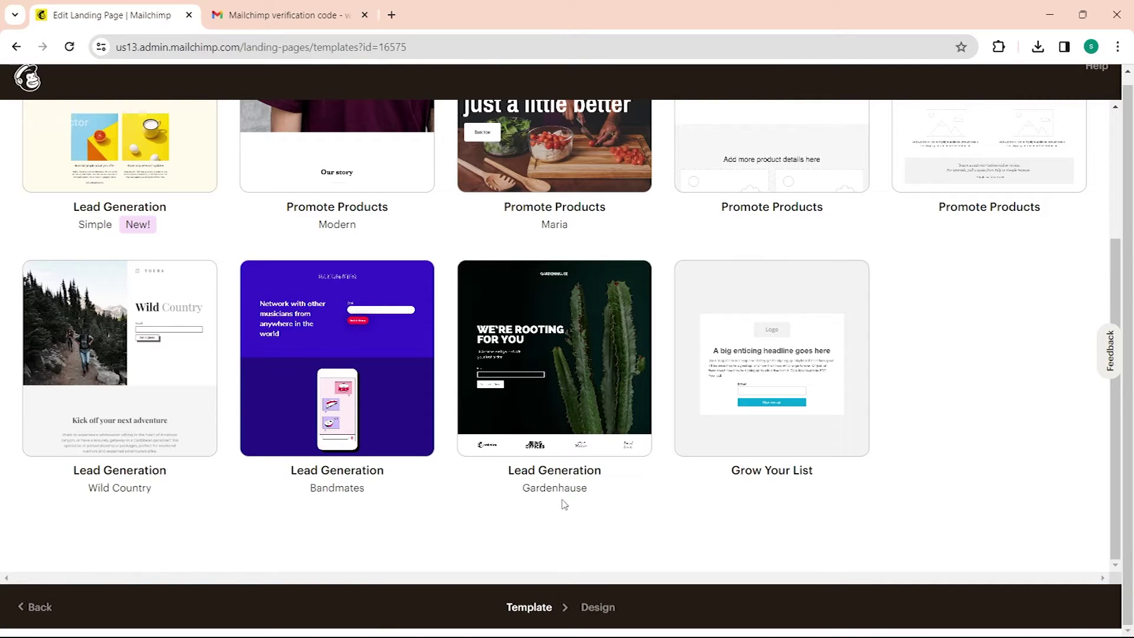
scroll(721, 513, up, 3)
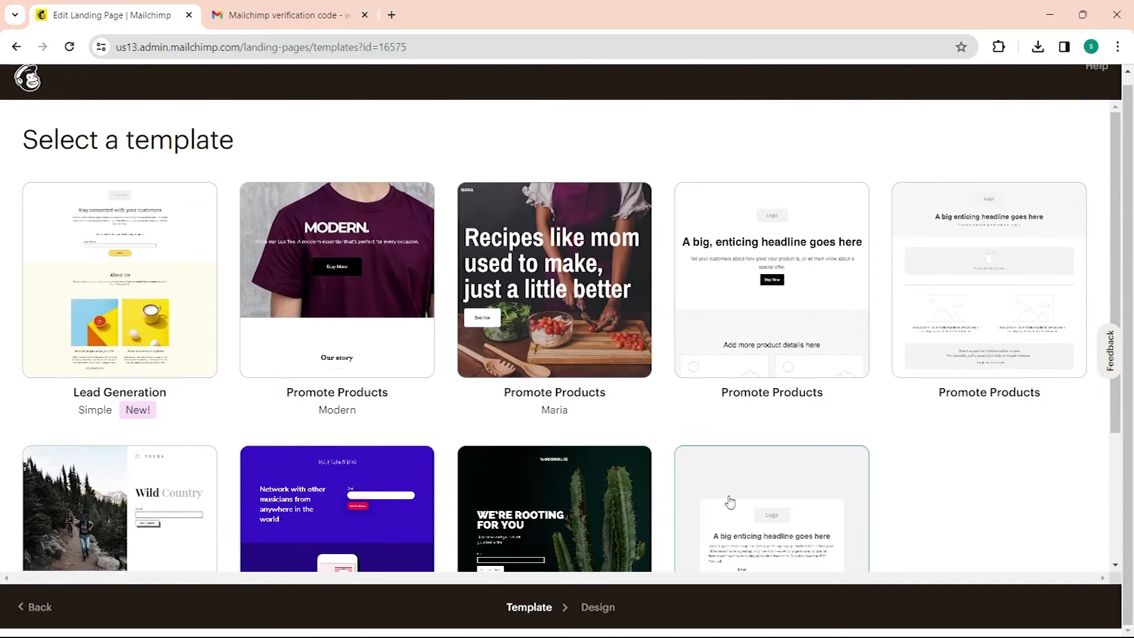
scroll(885, 455, down, 3)
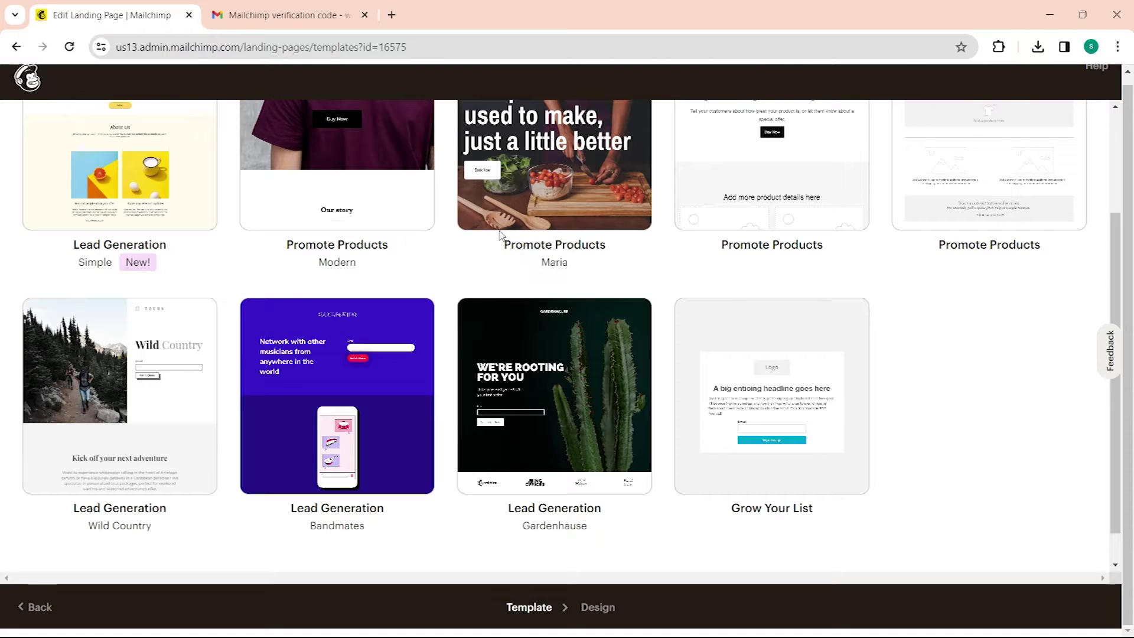
click(99, 390)
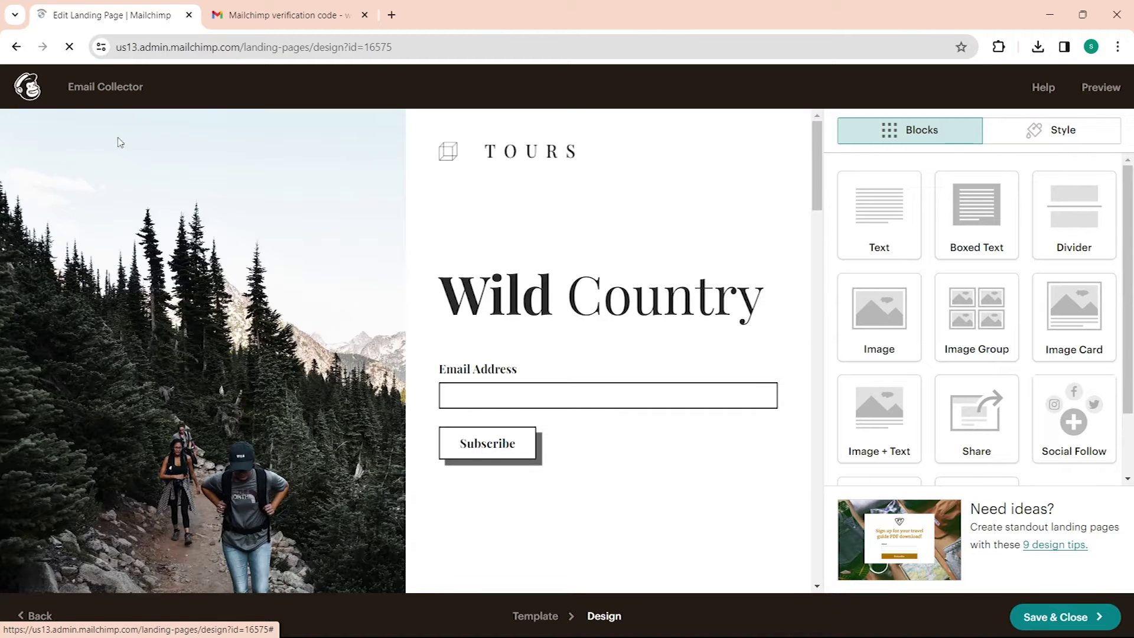
Step: Scroll the canvas, briefly check the TOURS logo block, then edit the Wild Country heading block
scroll(686, 230, down, 15)
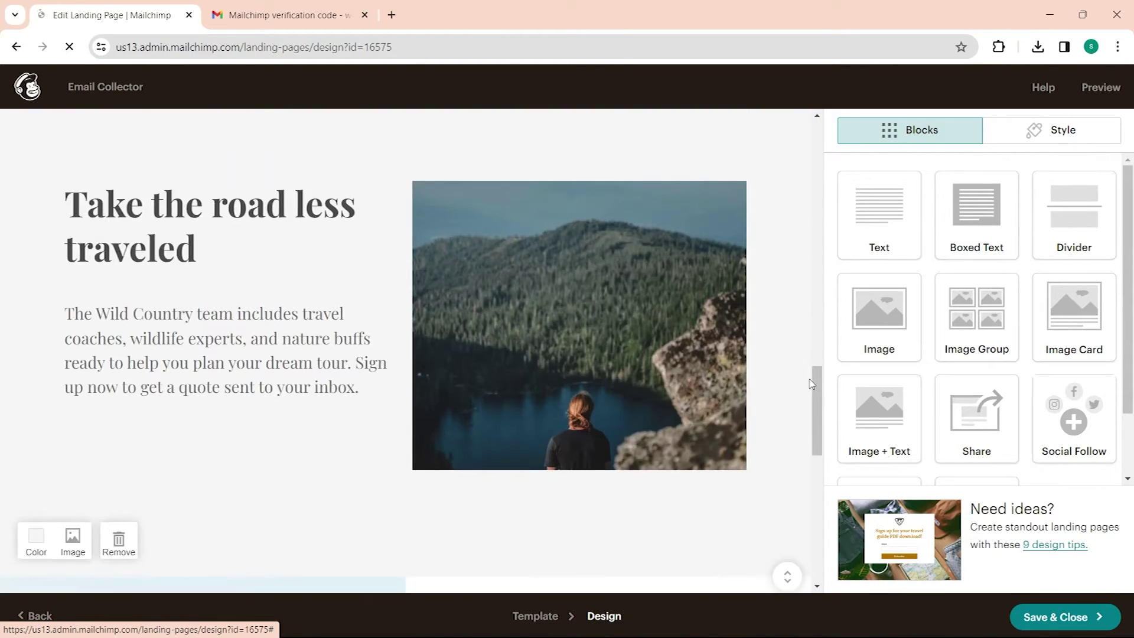
drag(811, 384, 759, 141)
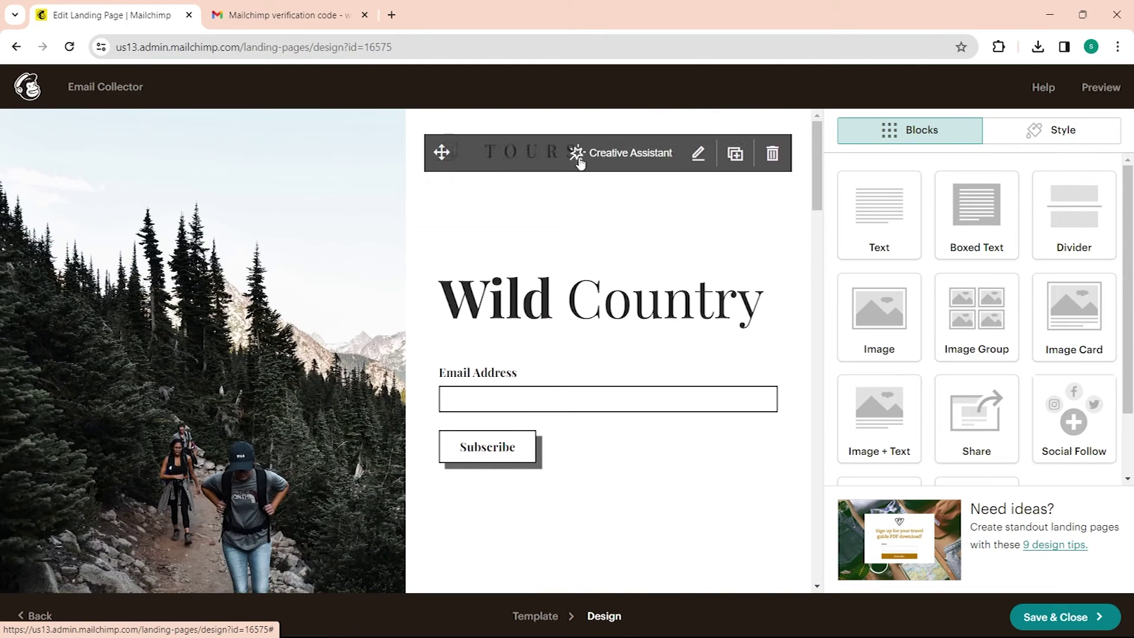
click(697, 154)
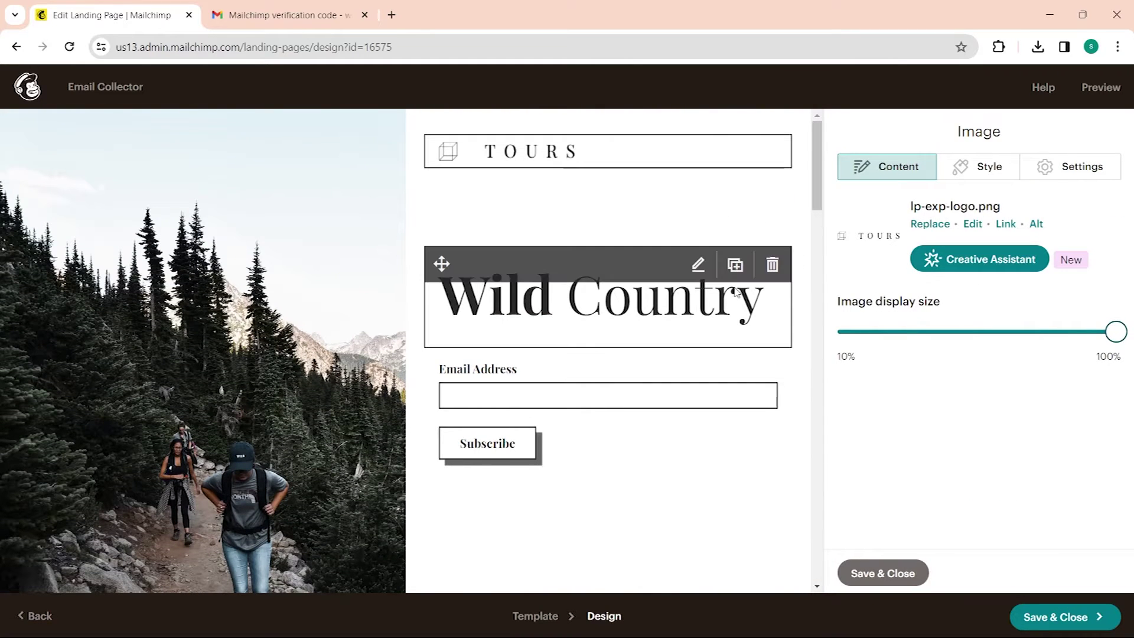
click(726, 282)
click(697, 264)
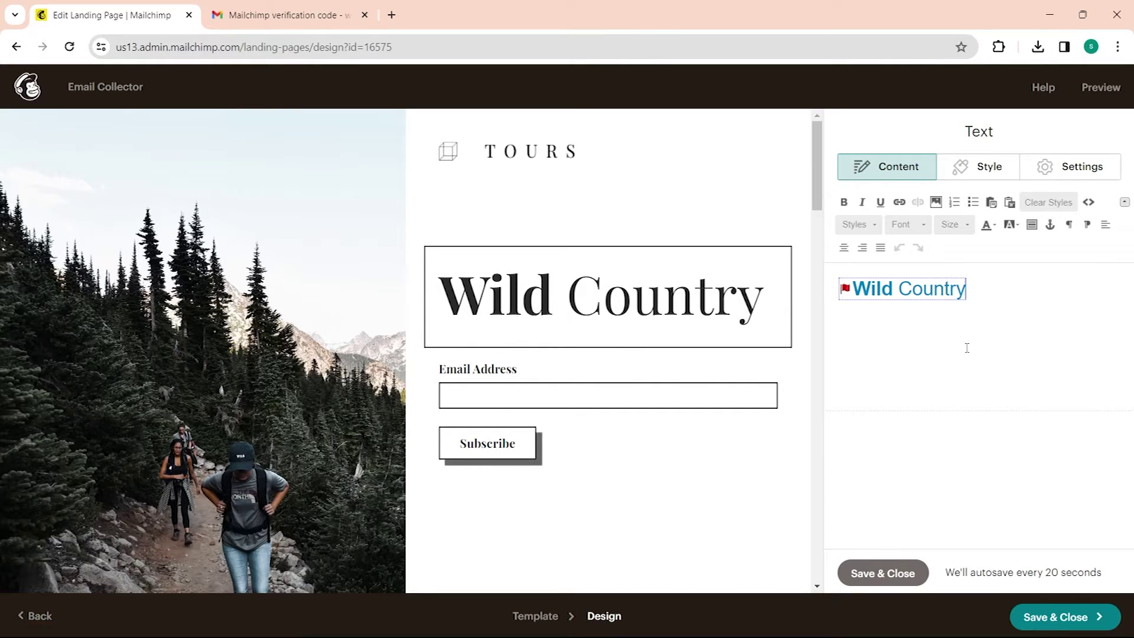
Step: Select the Wild Country heading text and look over its text style and column settings
triple_click(1024, 305)
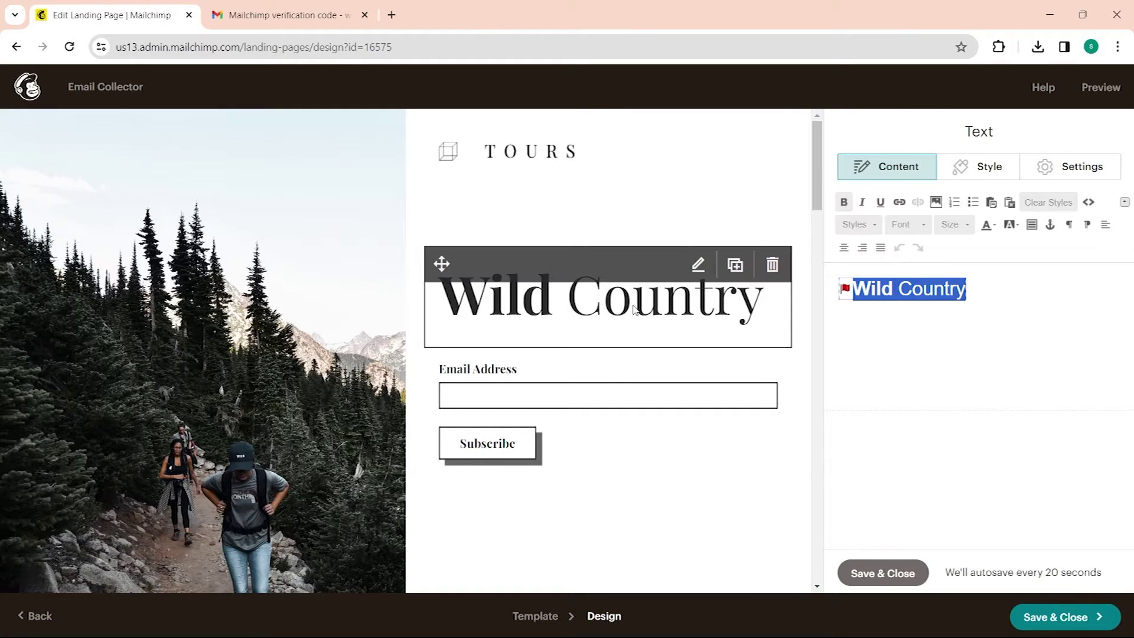
click(659, 322)
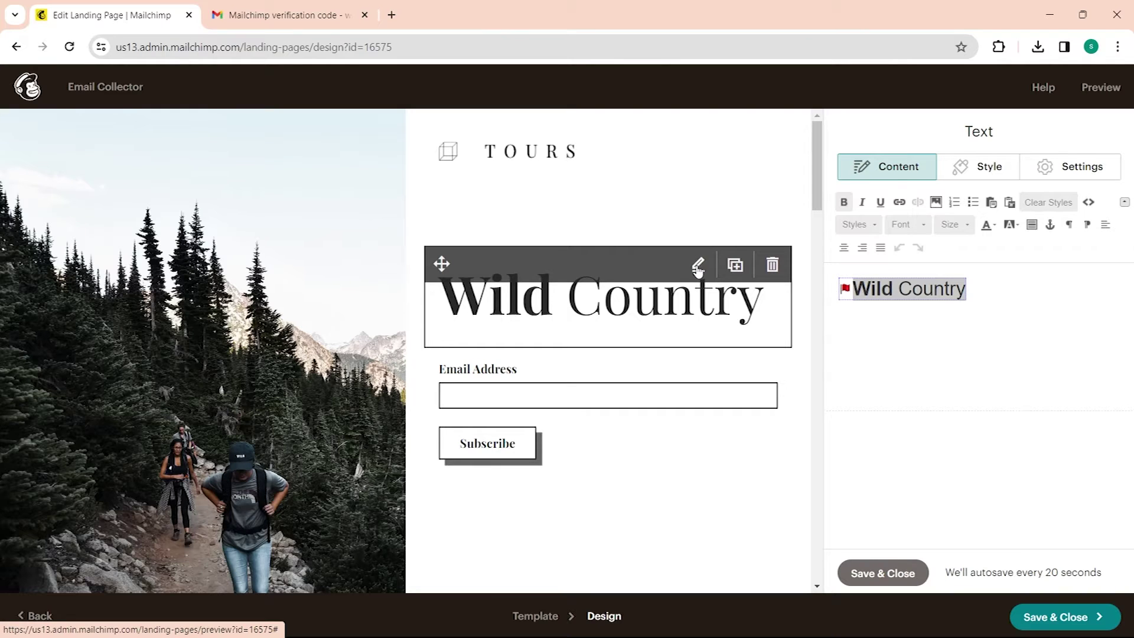
drag(1040, 311, 816, 299)
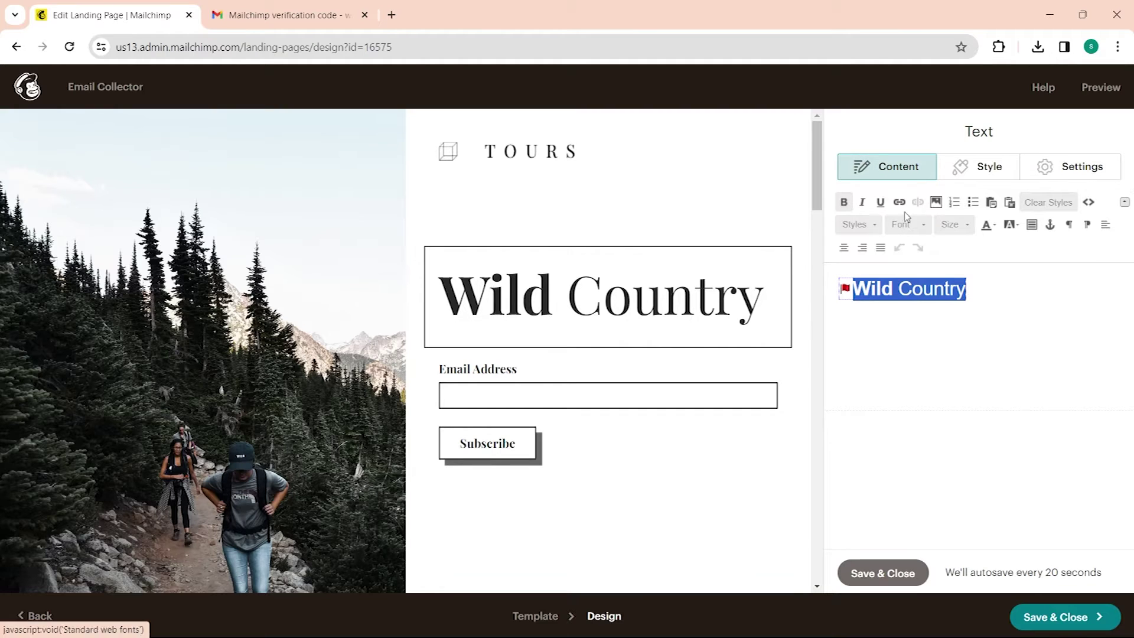
click(898, 167)
click(978, 167)
click(1073, 173)
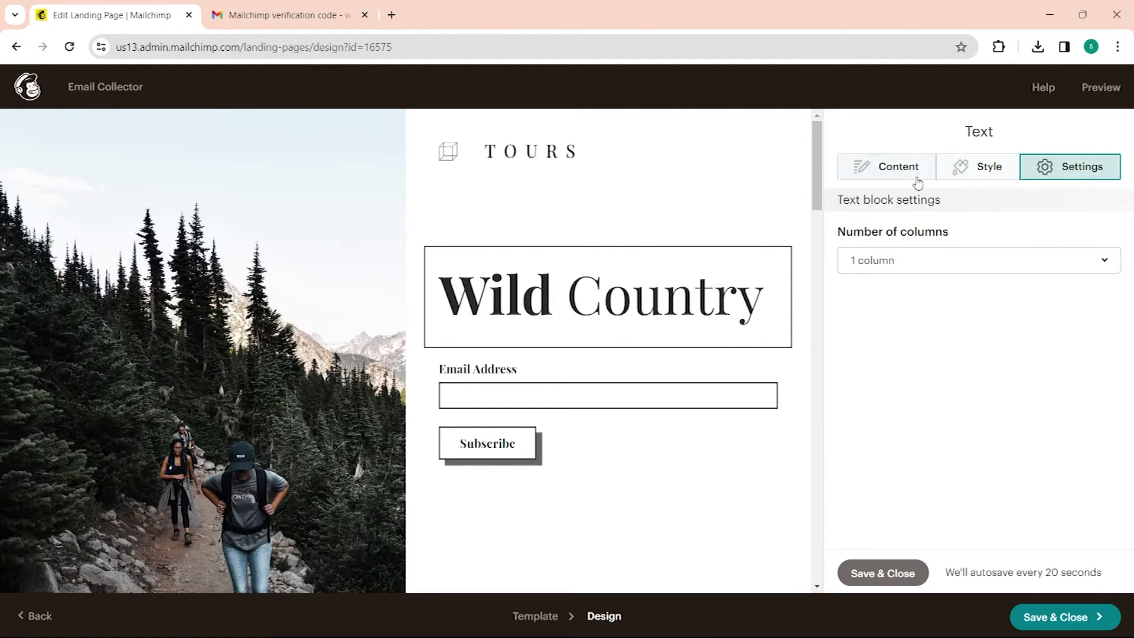
click(897, 171)
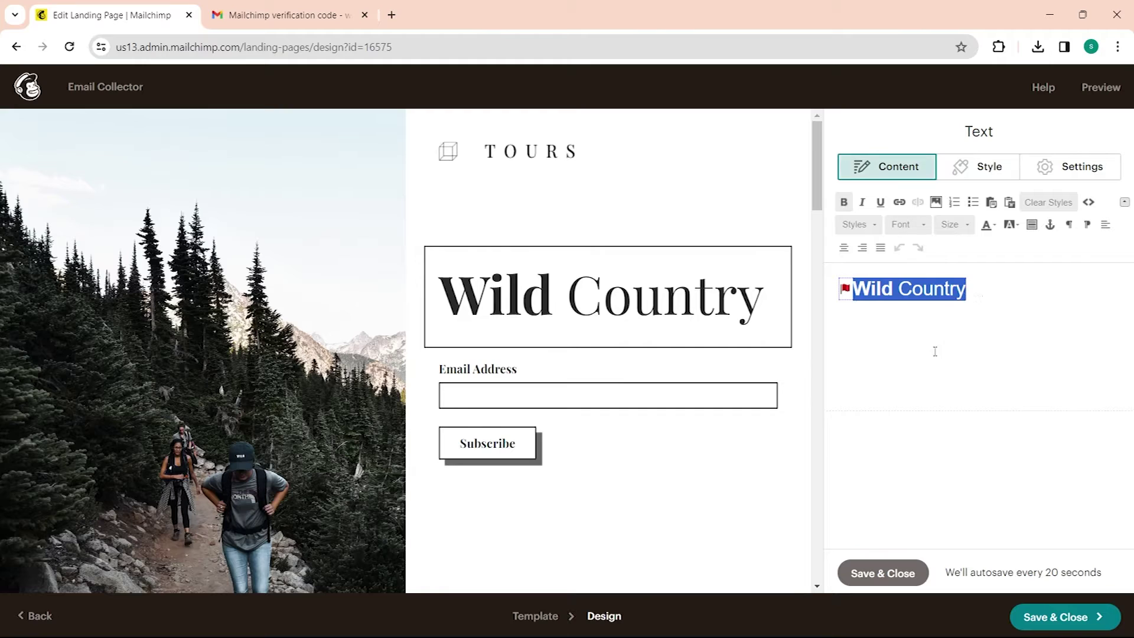
Step: Replace the heading 'Wild Country' with 'Sample Email Collector'
drag(992, 293, 804, 309)
key(BackSpace)
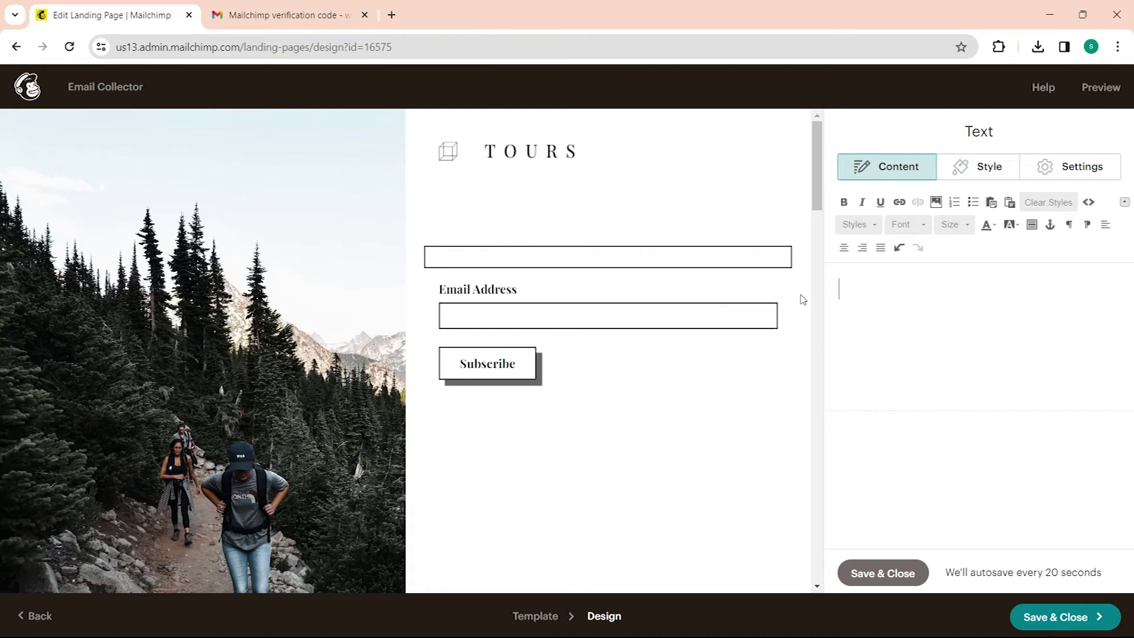
text(Sample)
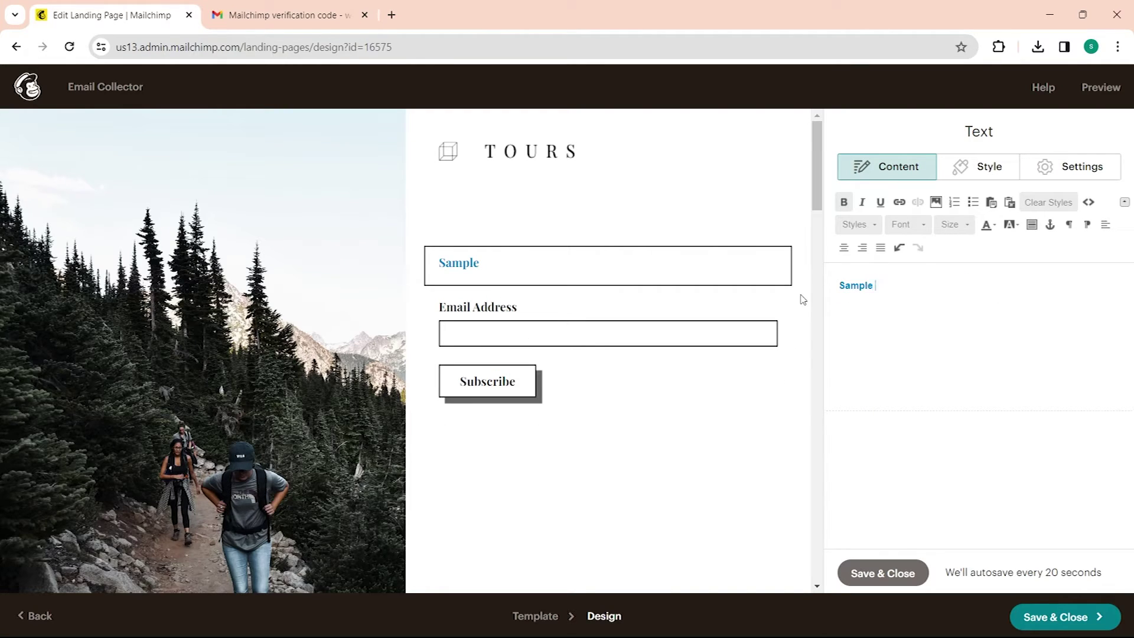
text( Email Collector)
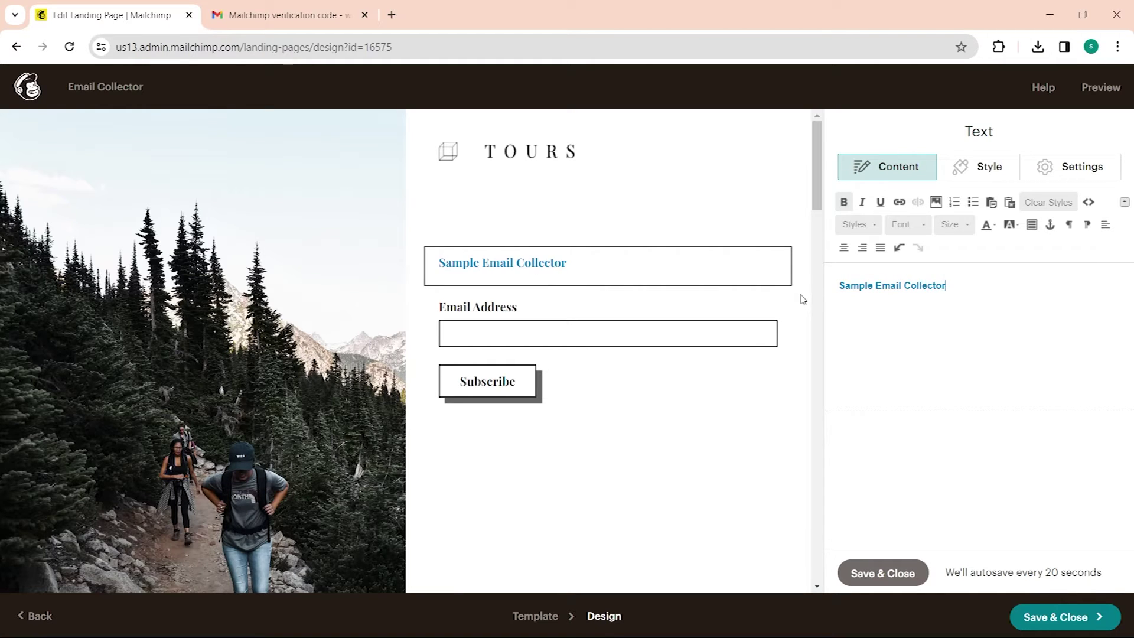
key(ctrl+a)
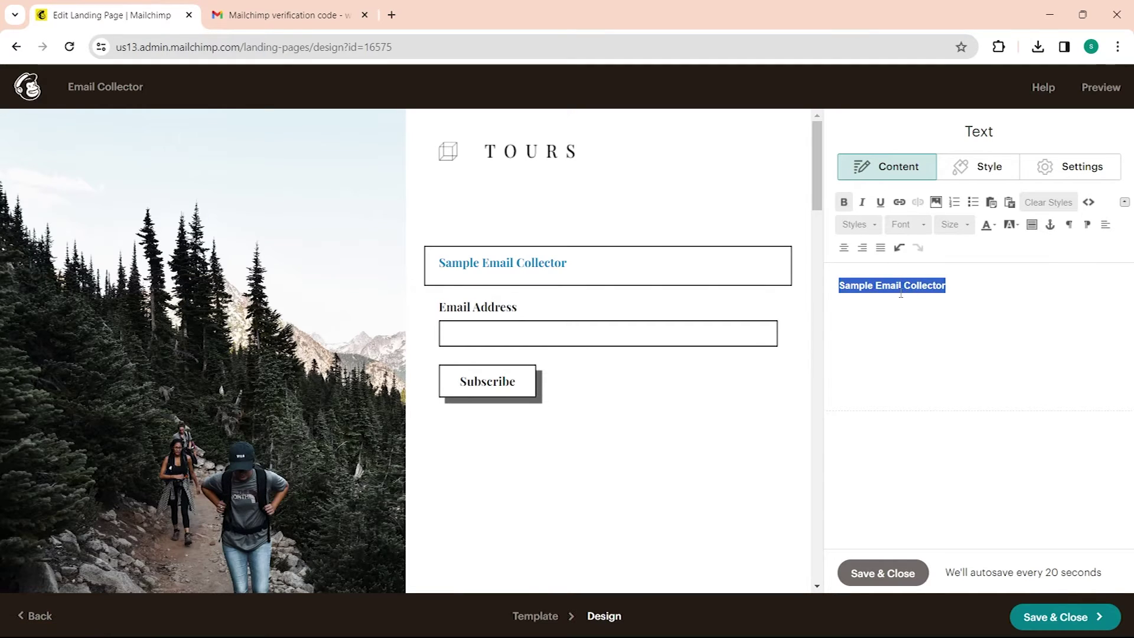
click(968, 291)
Step: Apply the large Heading style and trim the heading text to 'Email Collect'
drag(969, 291, 838, 289)
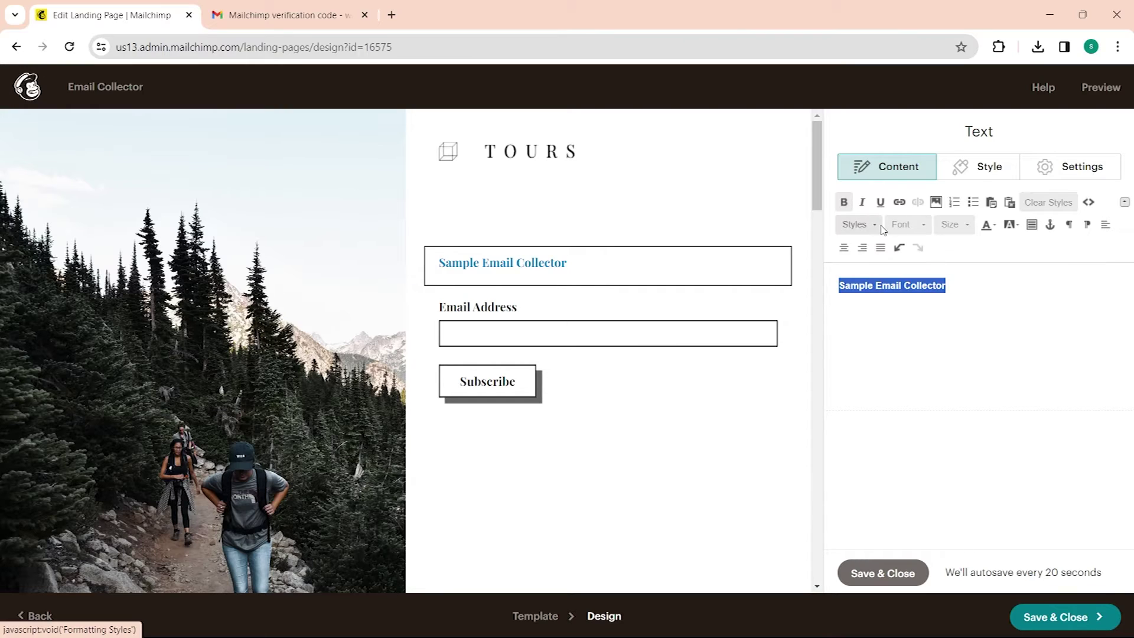
click(857, 224)
click(892, 282)
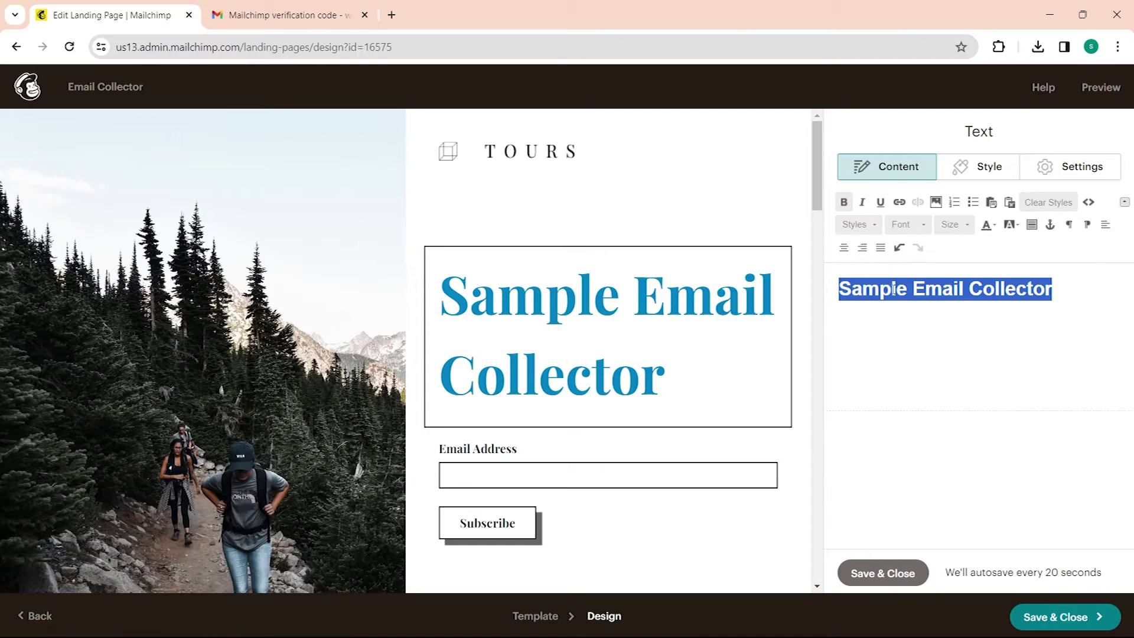
click(920, 309)
drag(912, 294, 805, 252)
key(BackSpace)
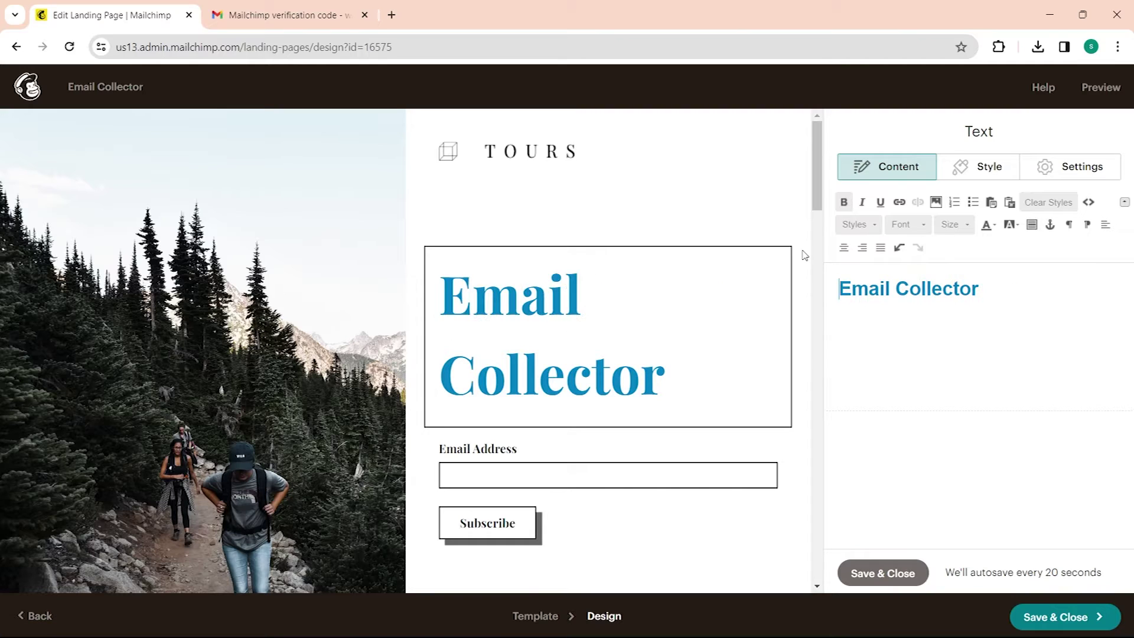
drag(960, 288, 975, 290)
key(BackSpace)
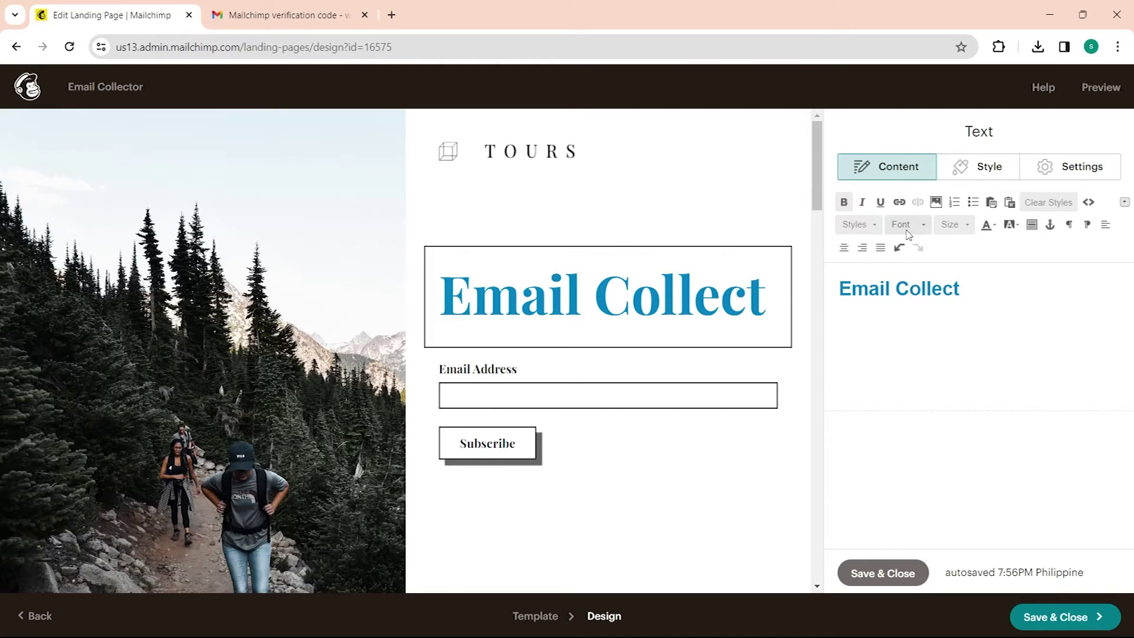
Step: Set the heading font to Arial
click(925, 232)
click(926, 265)
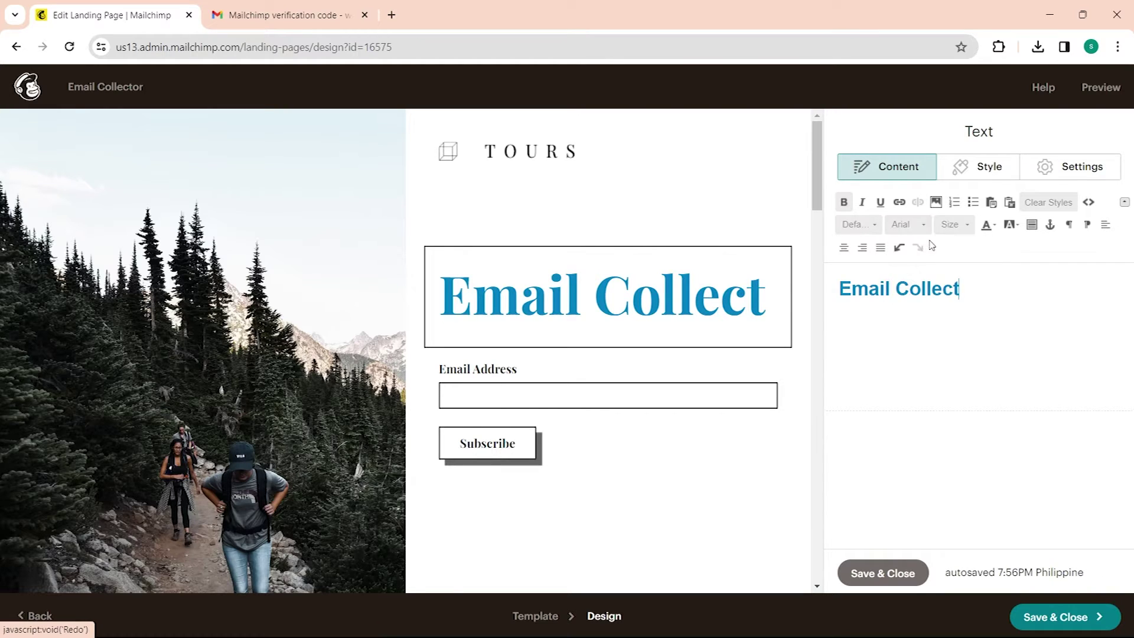
drag(961, 291, 823, 298)
click(924, 226)
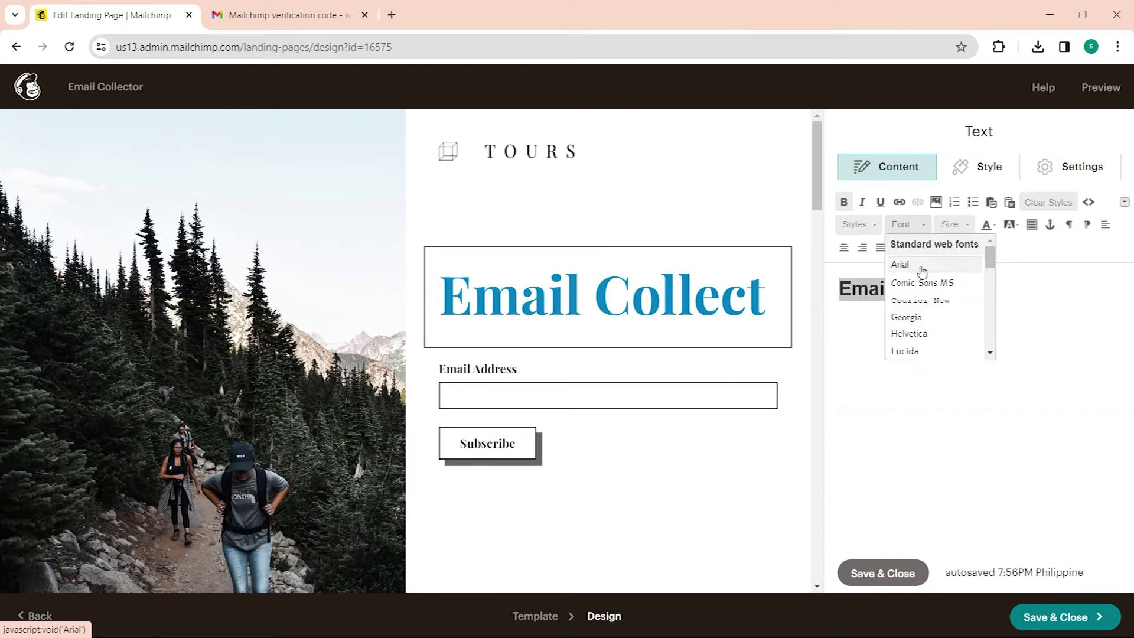
click(919, 265)
click(1014, 319)
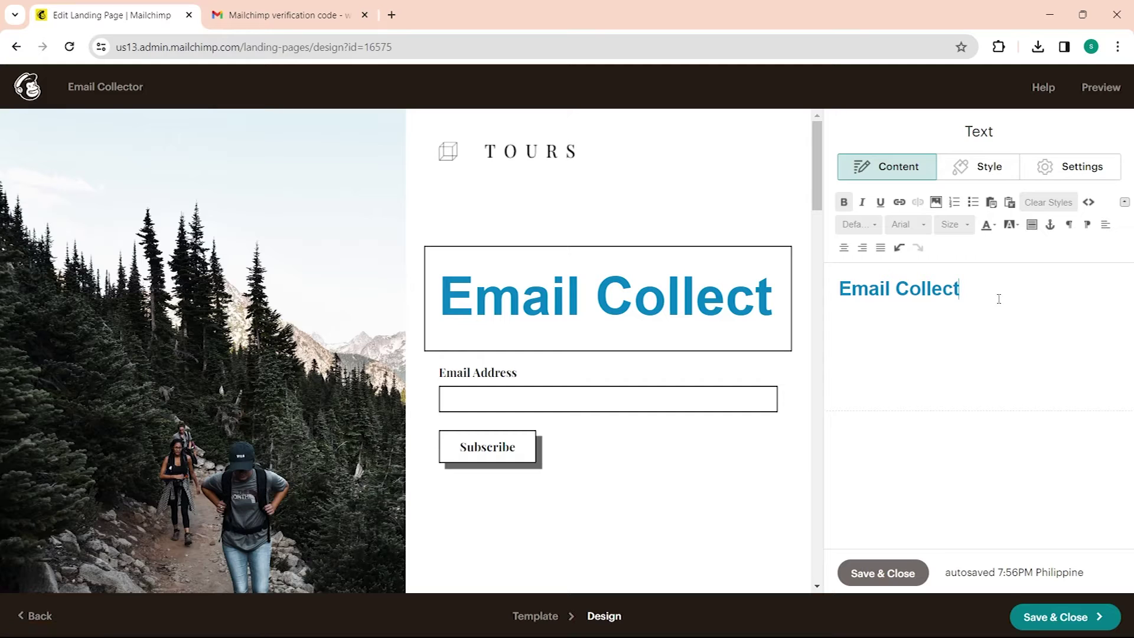
click(899, 202)
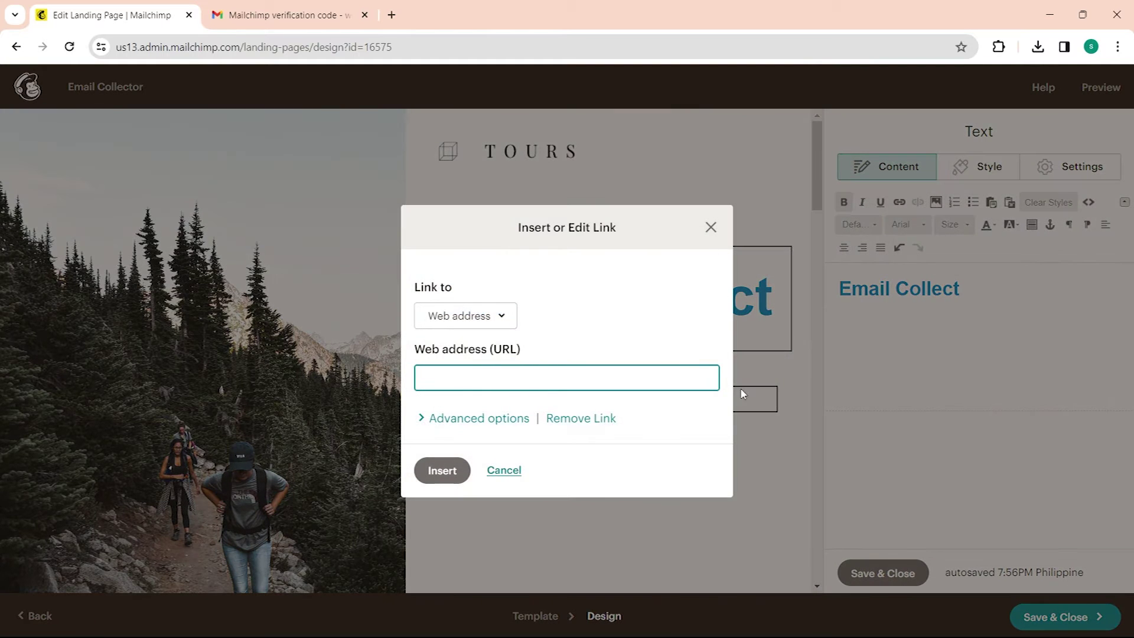
click(711, 227)
Step: In the text block's Style settings, set the font to Georgia
click(961, 168)
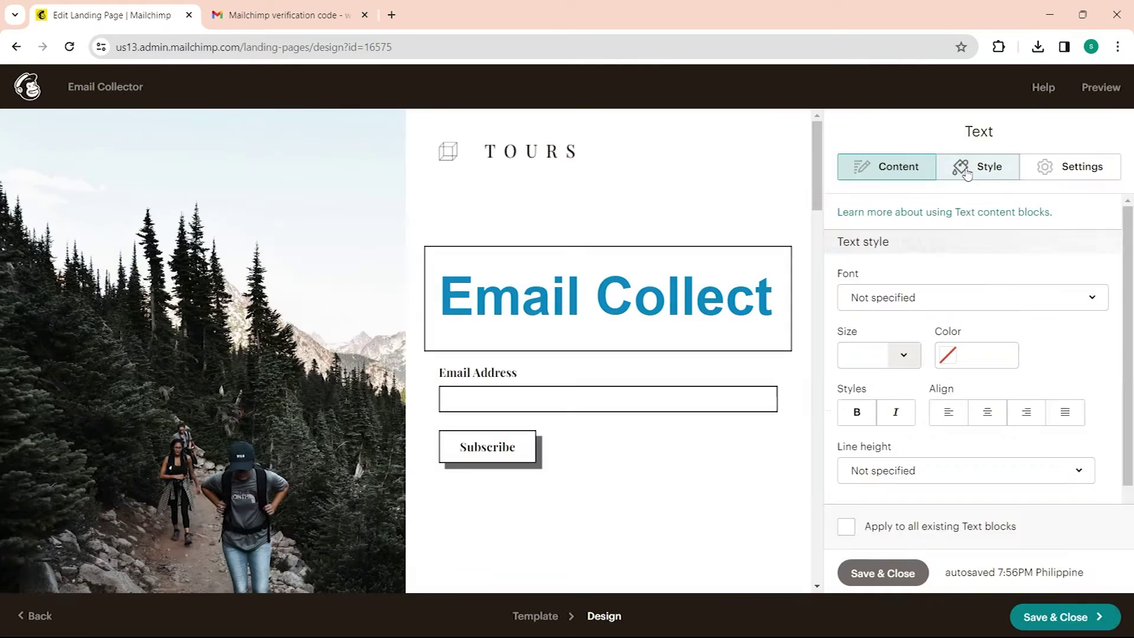
click(919, 302)
click(883, 440)
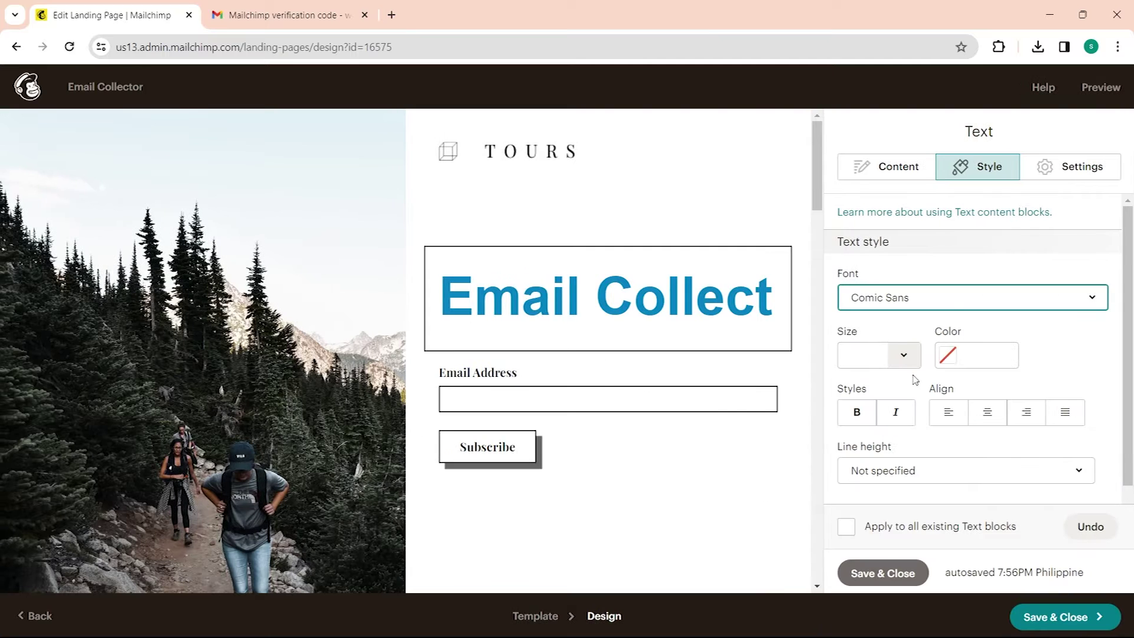
click(924, 298)
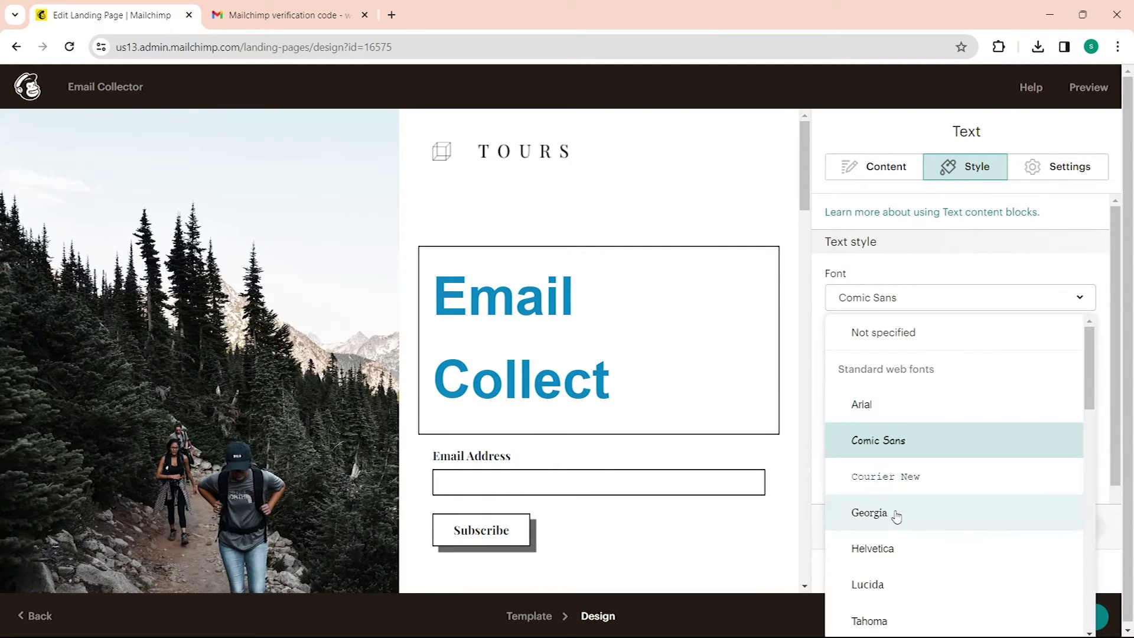
click(893, 514)
scroll(903, 413, down, 1)
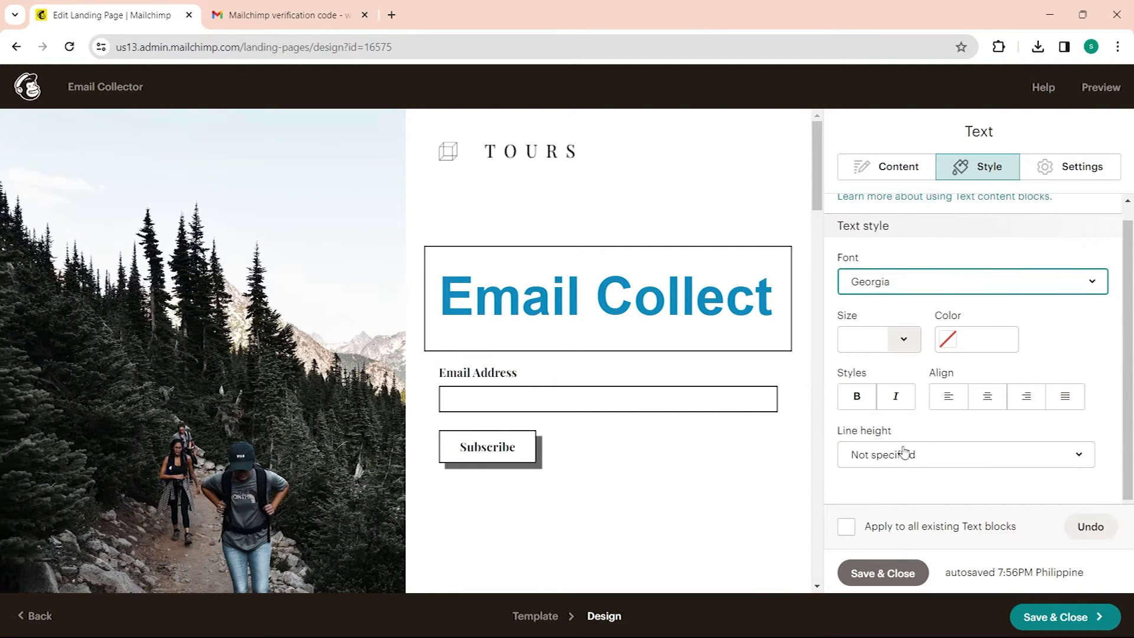
click(903, 340)
click(902, 346)
Step: Set the text colour to #6b597c and apply the style to all existing text blocks
click(948, 339)
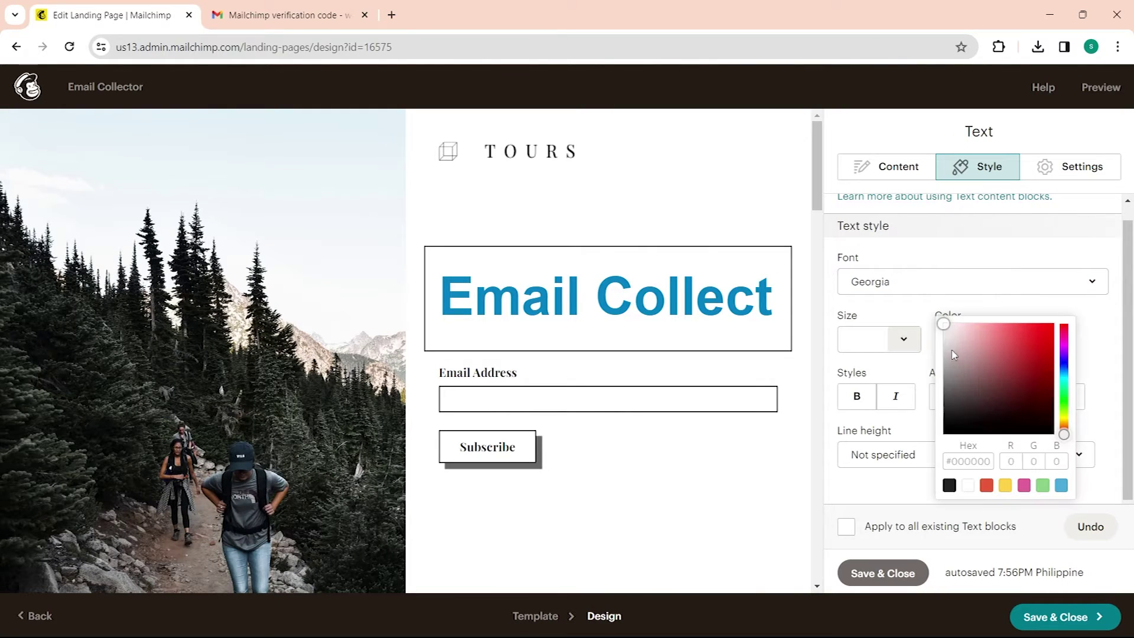
click(982, 333)
click(1032, 334)
drag(1063, 434, 1063, 352)
click(1079, 402)
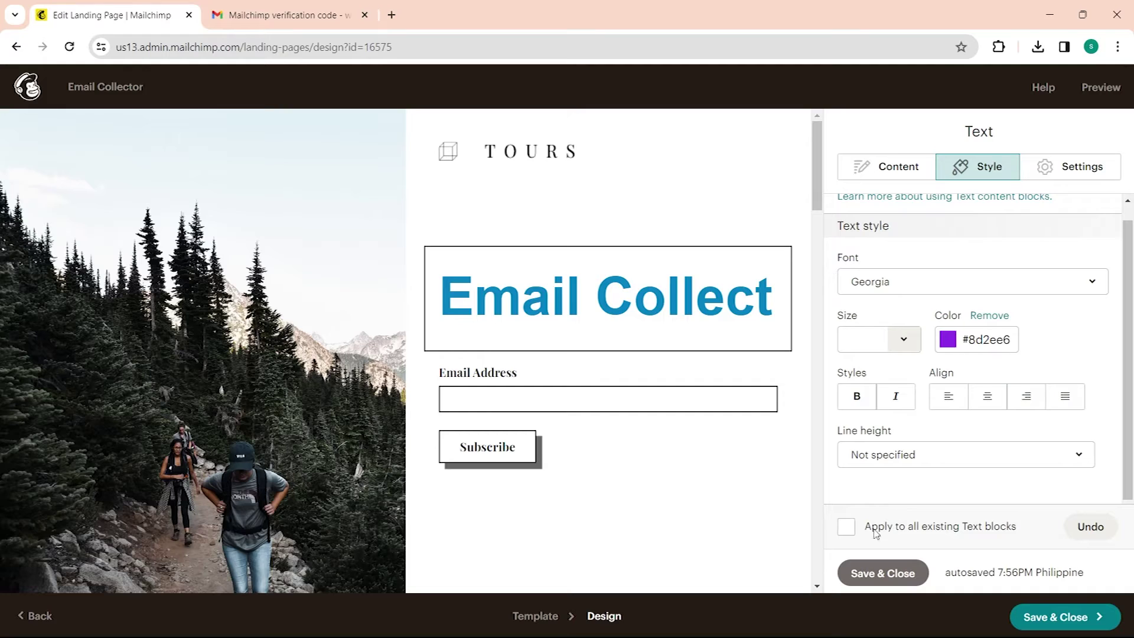
click(847, 527)
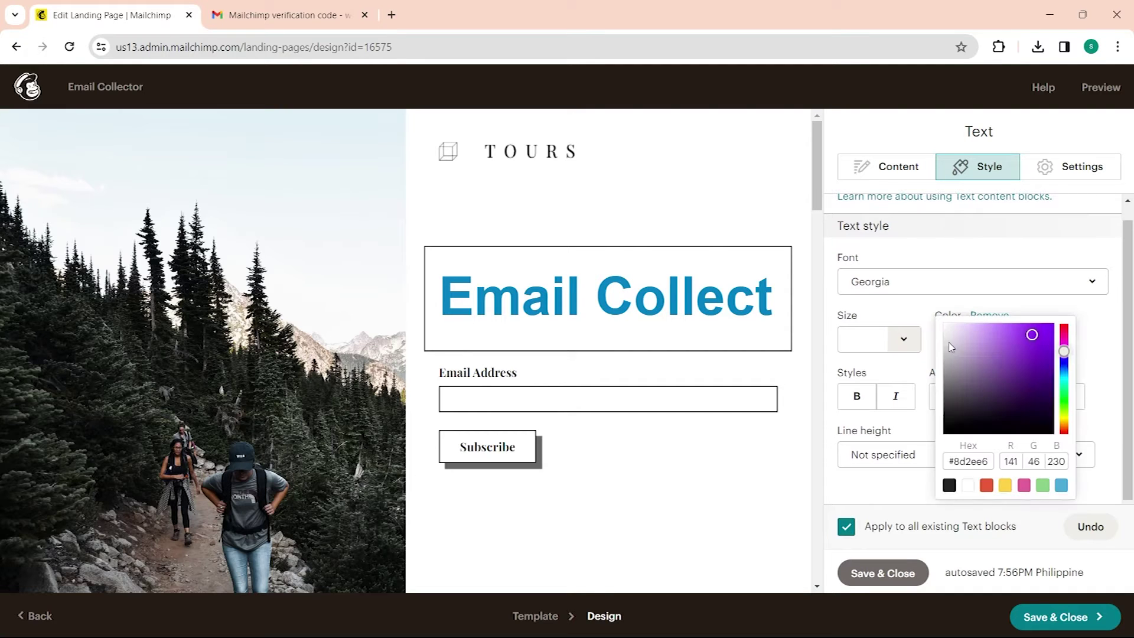
click(1002, 359)
click(1092, 288)
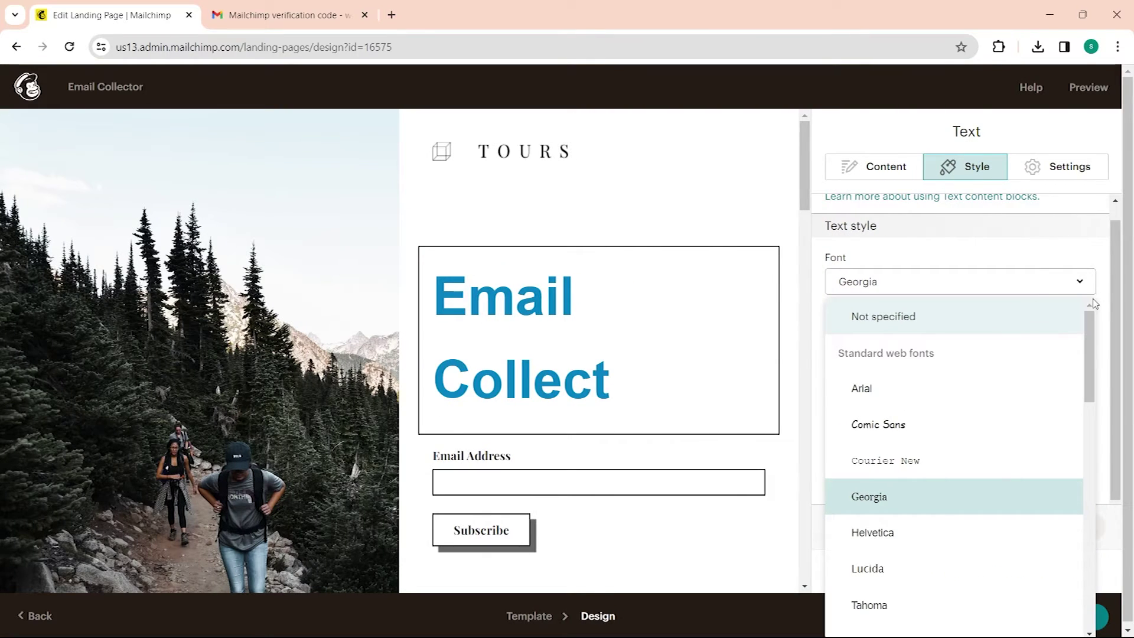
click(1080, 282)
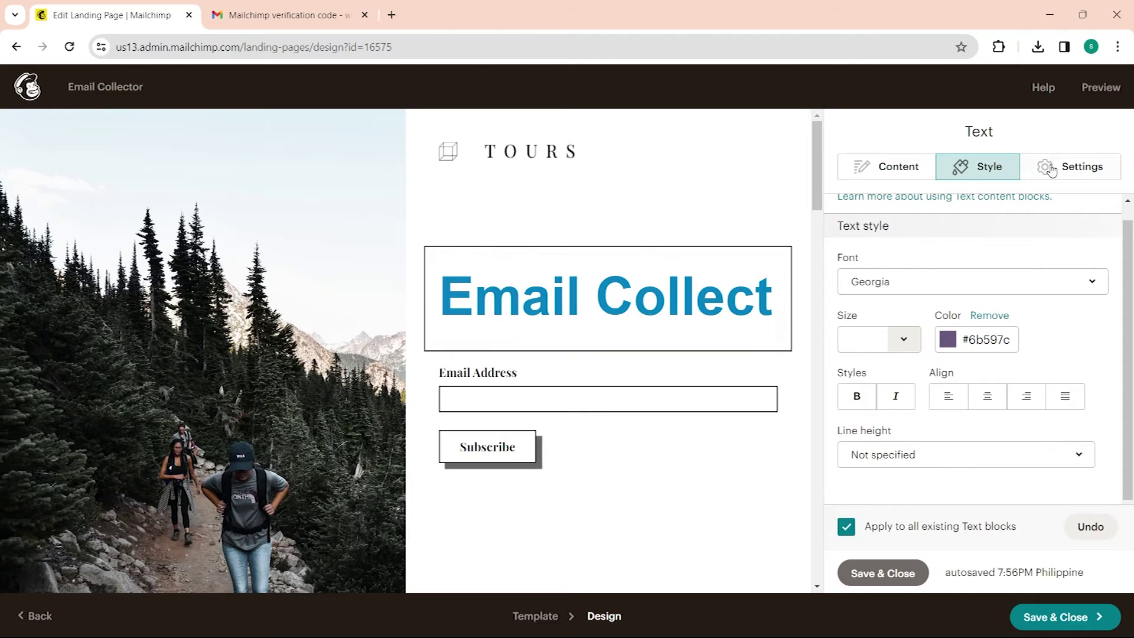
scroll(670, 448, down, 3)
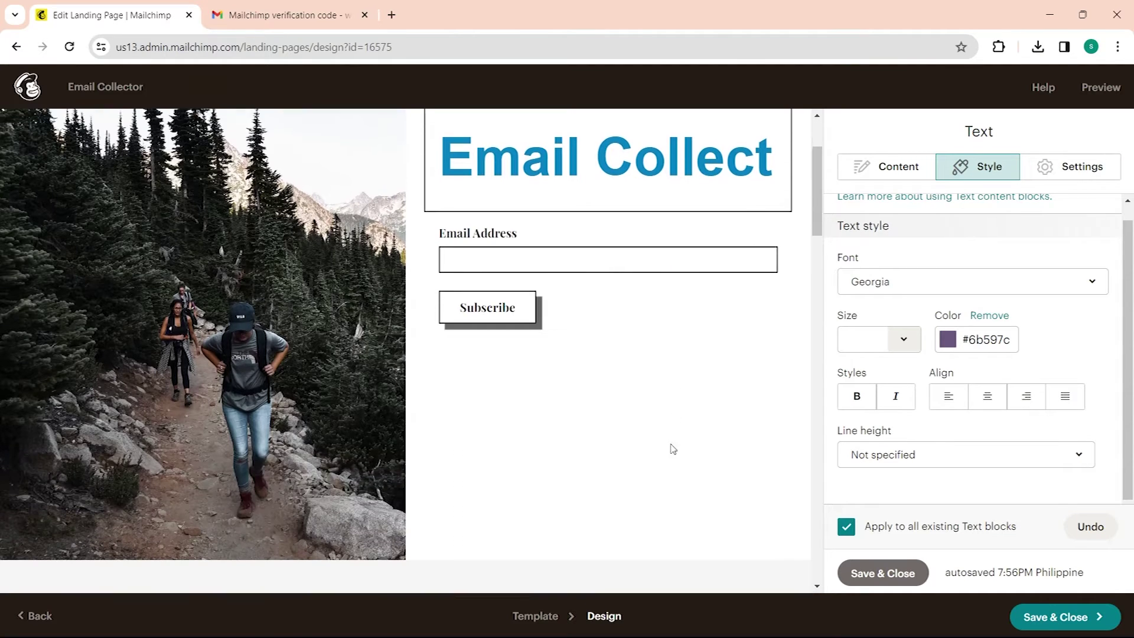
click(512, 316)
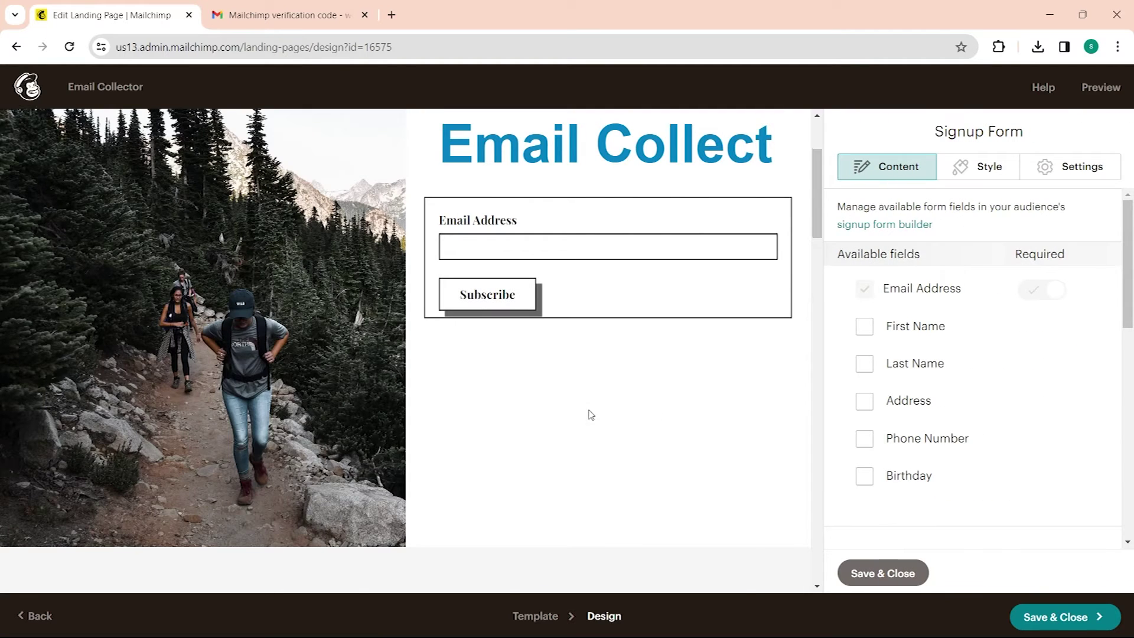
Step: Relabel the Get A Quote button 'Sample' and make it link to an email address
scroll(589, 413, down, 15)
scroll(564, 394, up, 2)
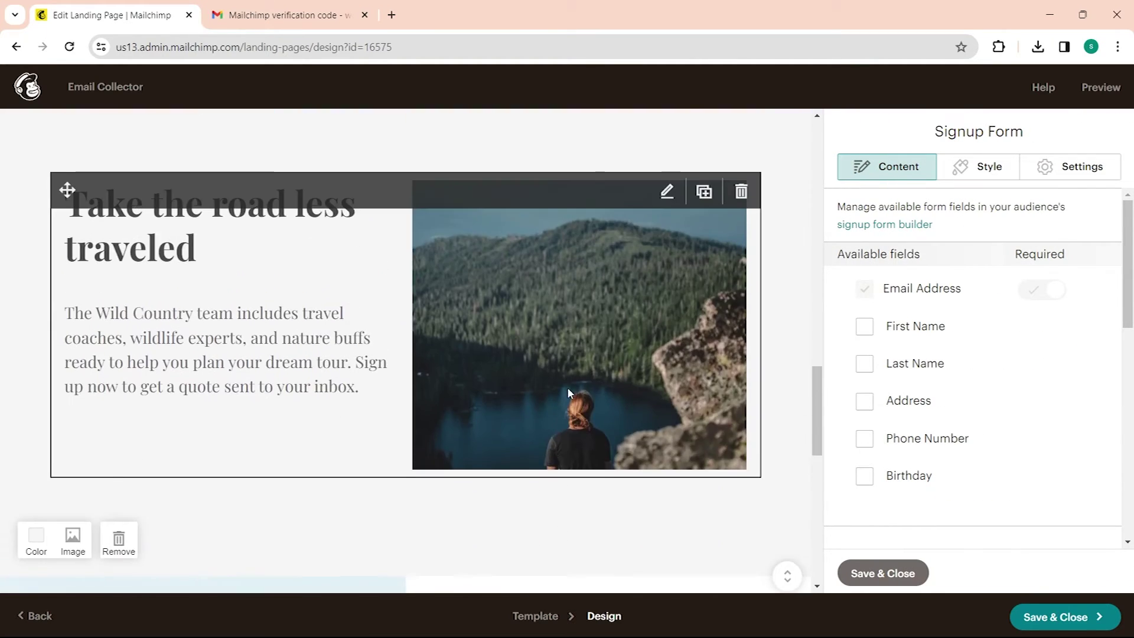
scroll(567, 387, down, 11)
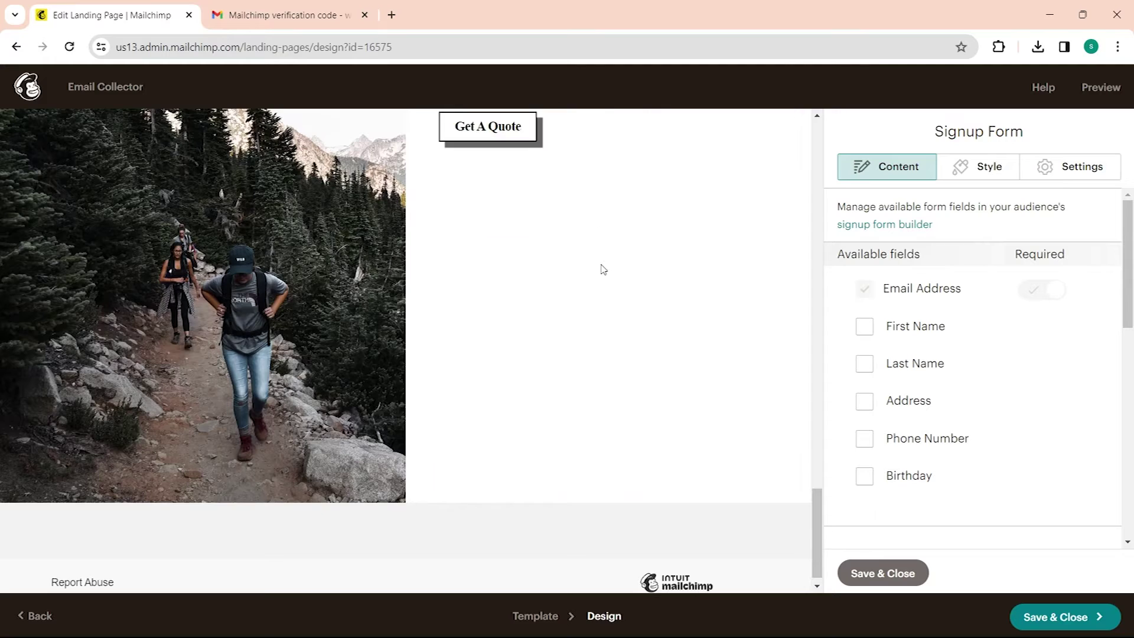
scroll(499, 196, up, 1)
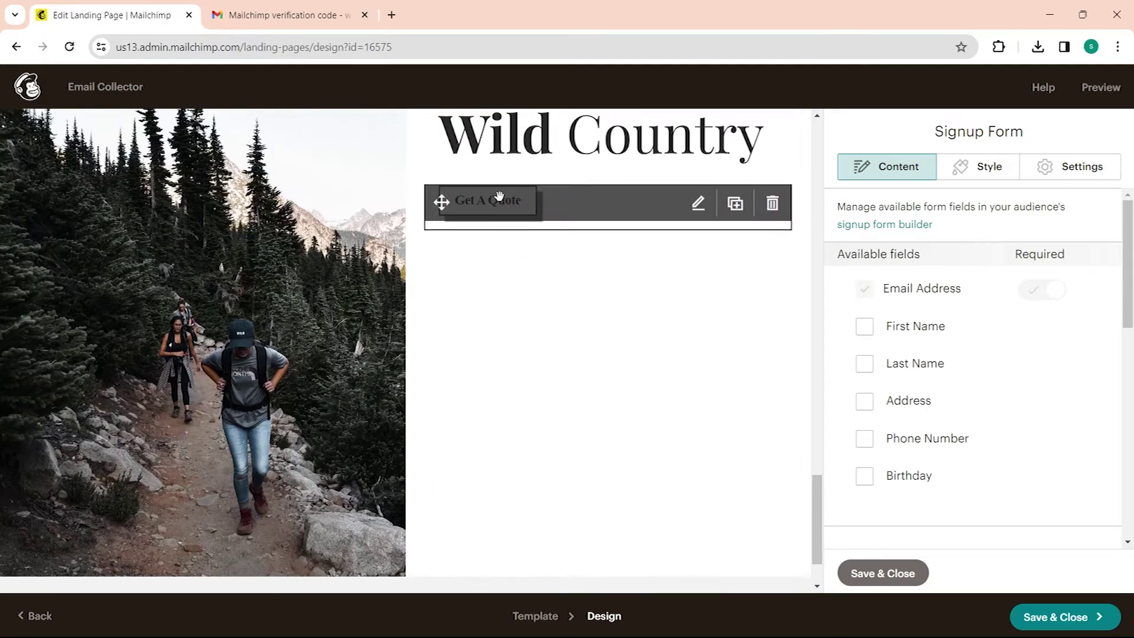
click(698, 203)
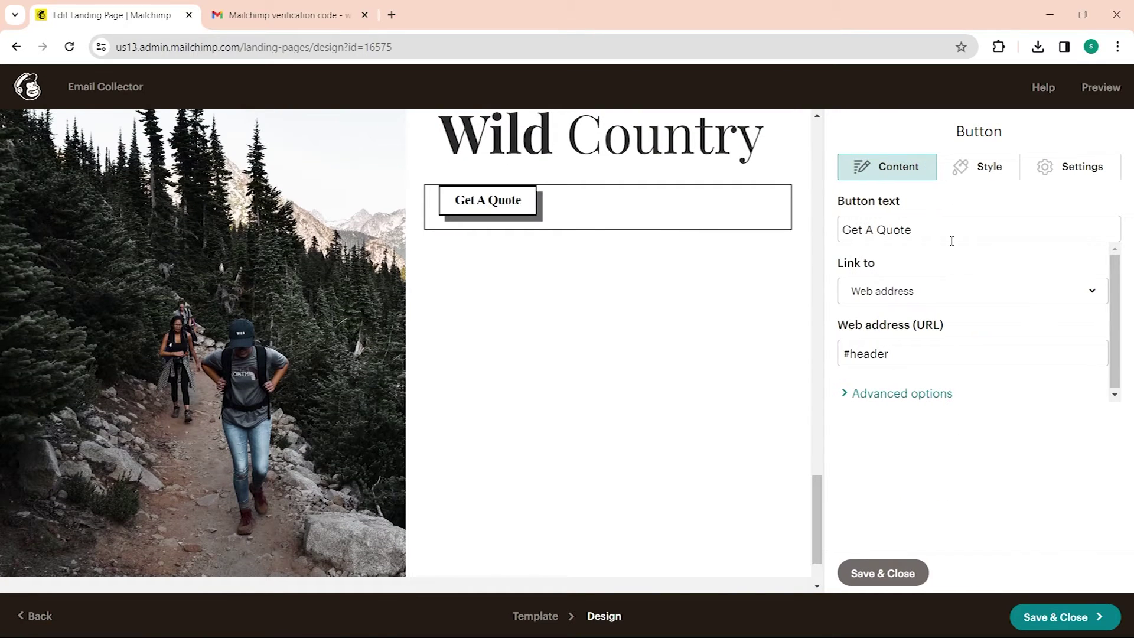
click(955, 291)
click(894, 229)
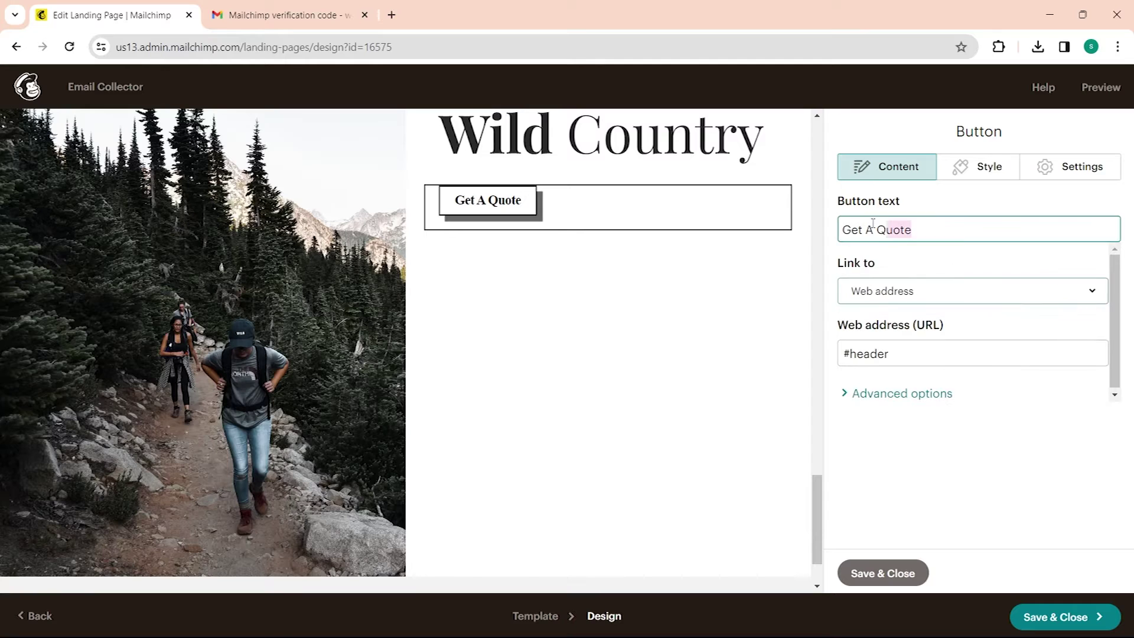
key(ctrl+a)
text(Sample)
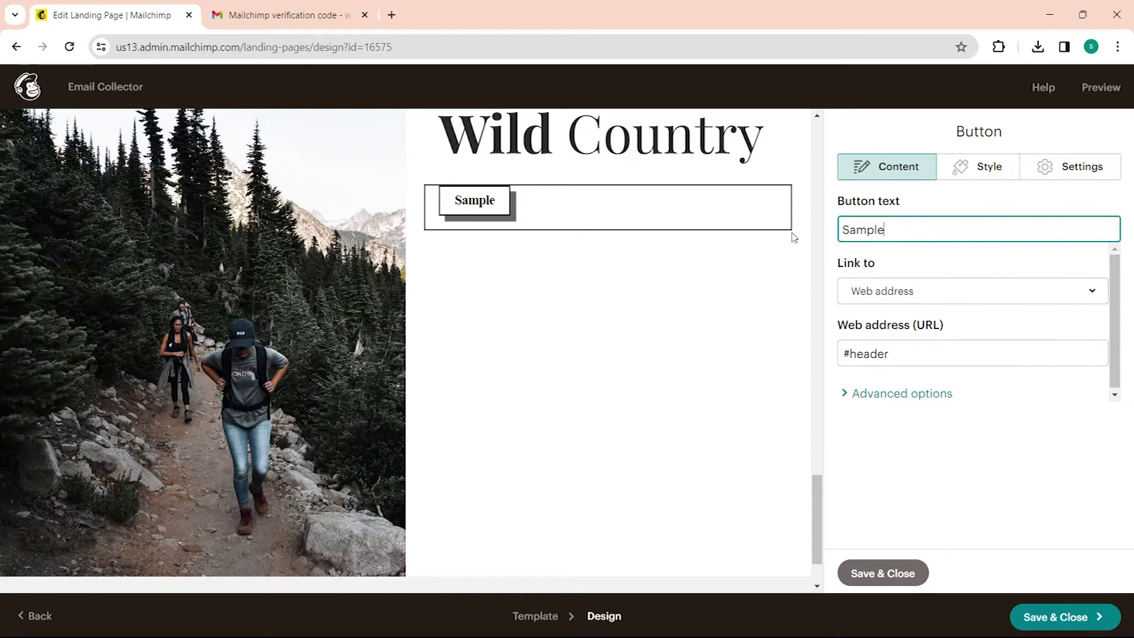
click(987, 292)
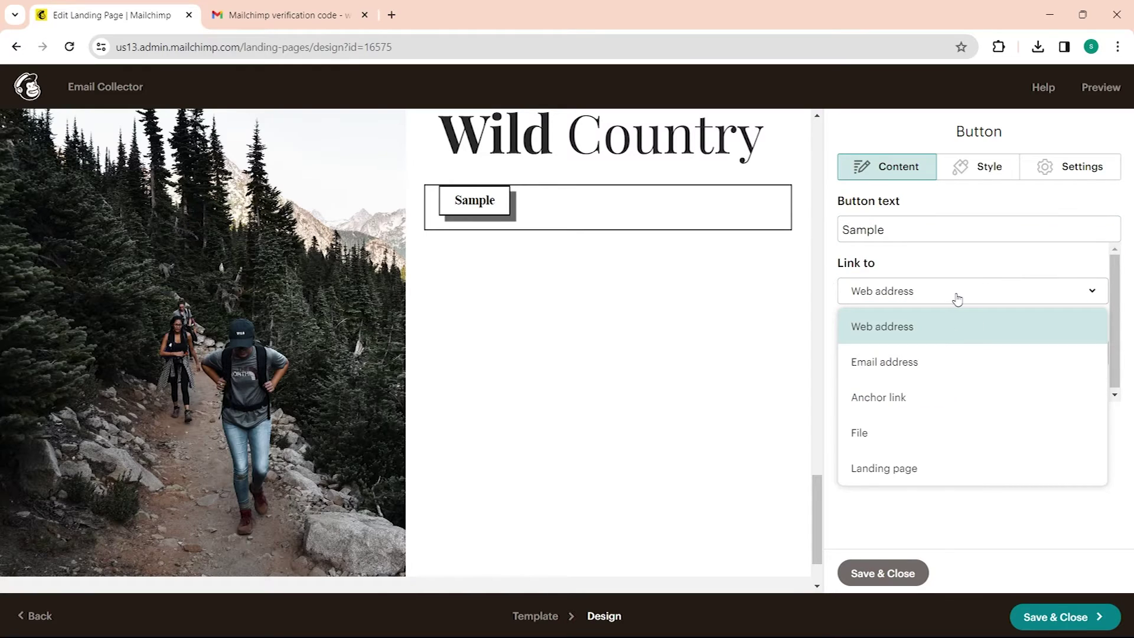
click(945, 361)
click(934, 357)
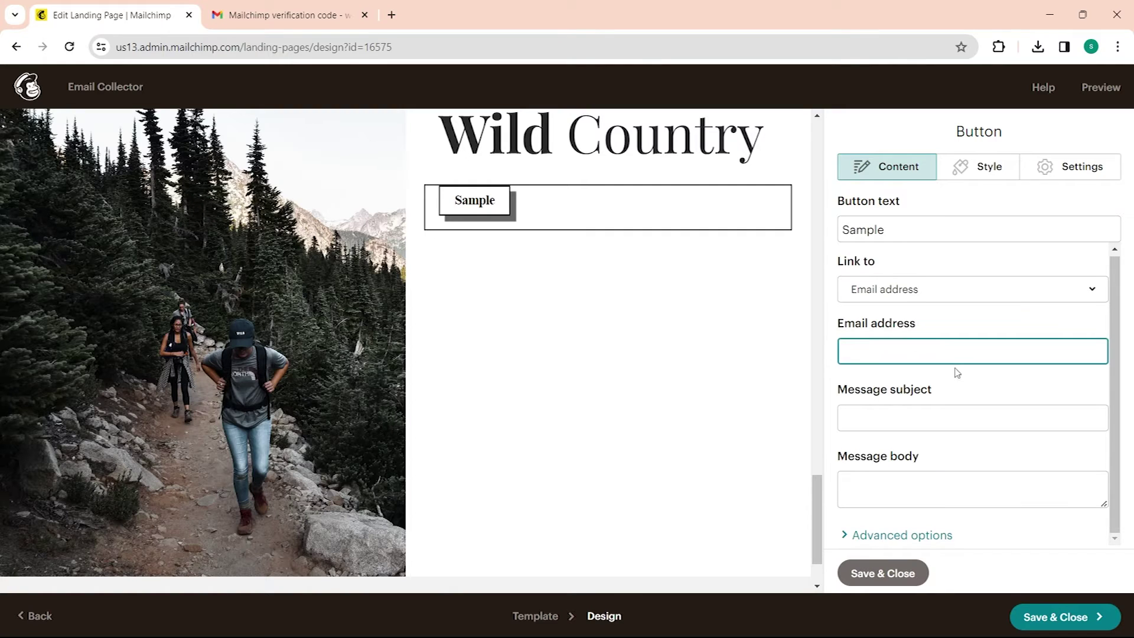
Step: In advanced options, make the link open in a new window with title 'Sample Page'
click(896, 534)
scroll(931, 488, down, 3)
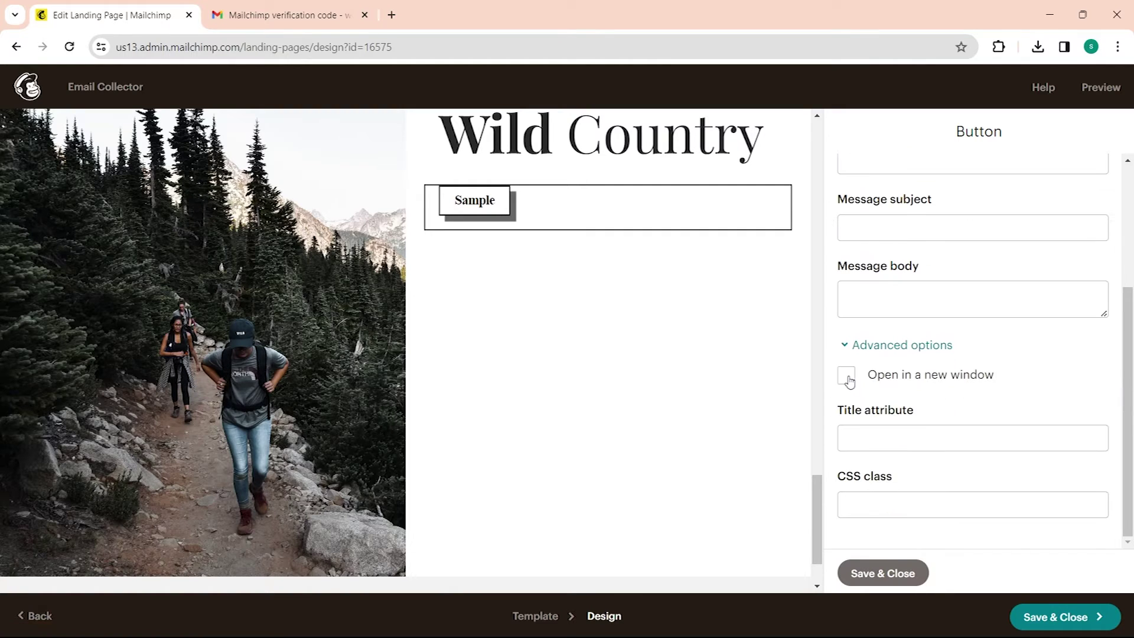
click(848, 378)
click(921, 443)
text(S)
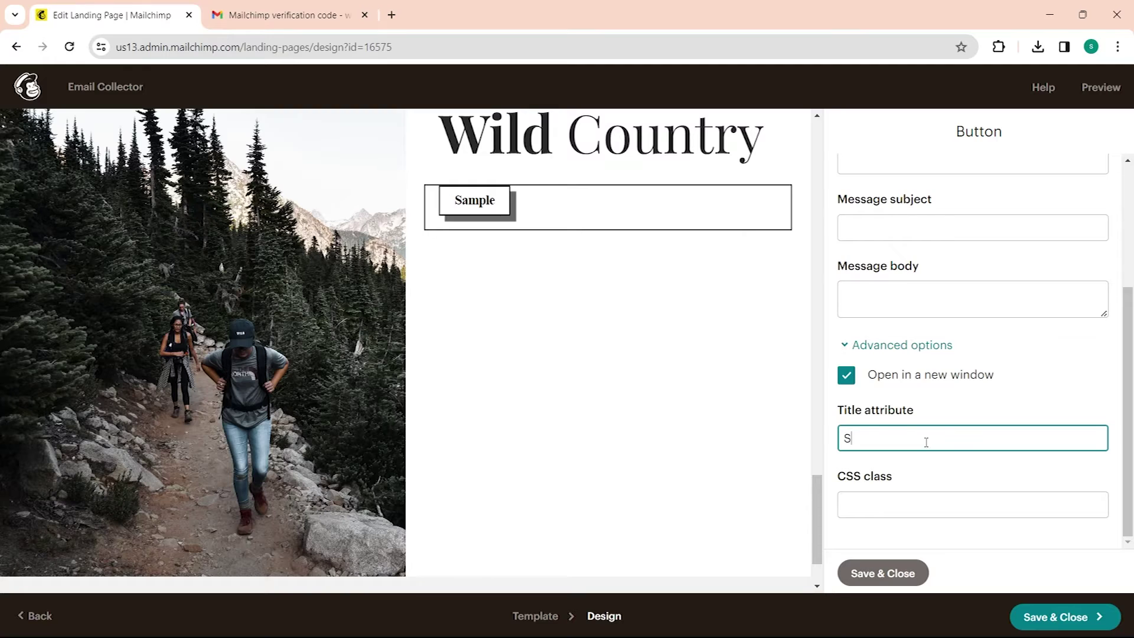
text(ample Page)
click(922, 507)
scroll(927, 517, up, 5)
scroll(519, 417, down, 10)
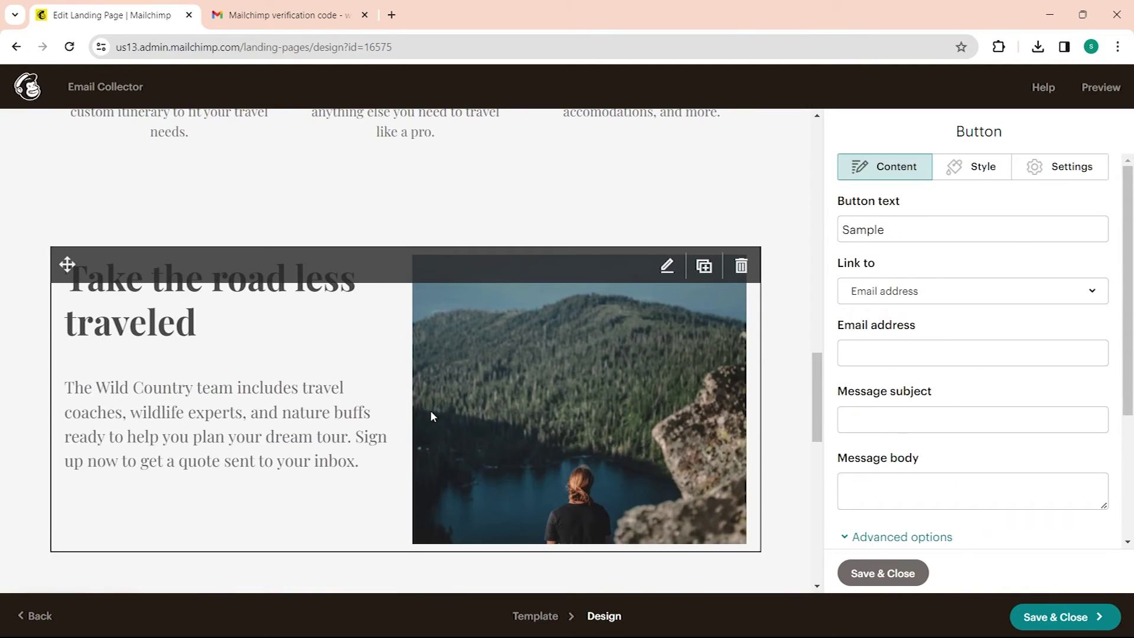
Step: Give the hero panel a red background colour and clear the hiking photo
click(293, 356)
scroll(185, 506, down, 10)
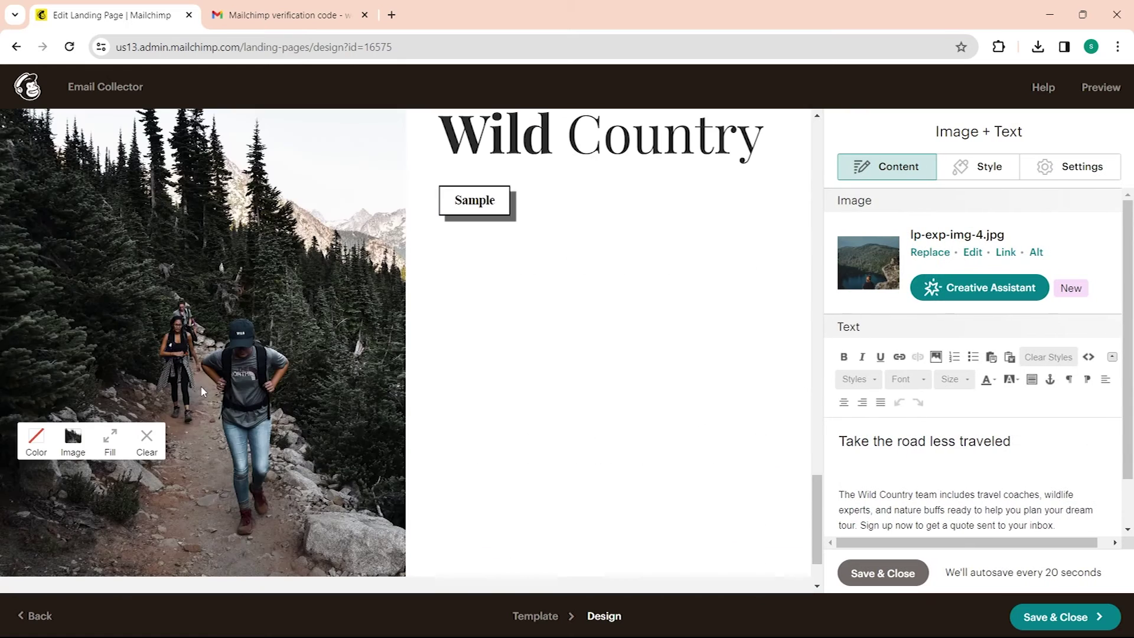
click(72, 440)
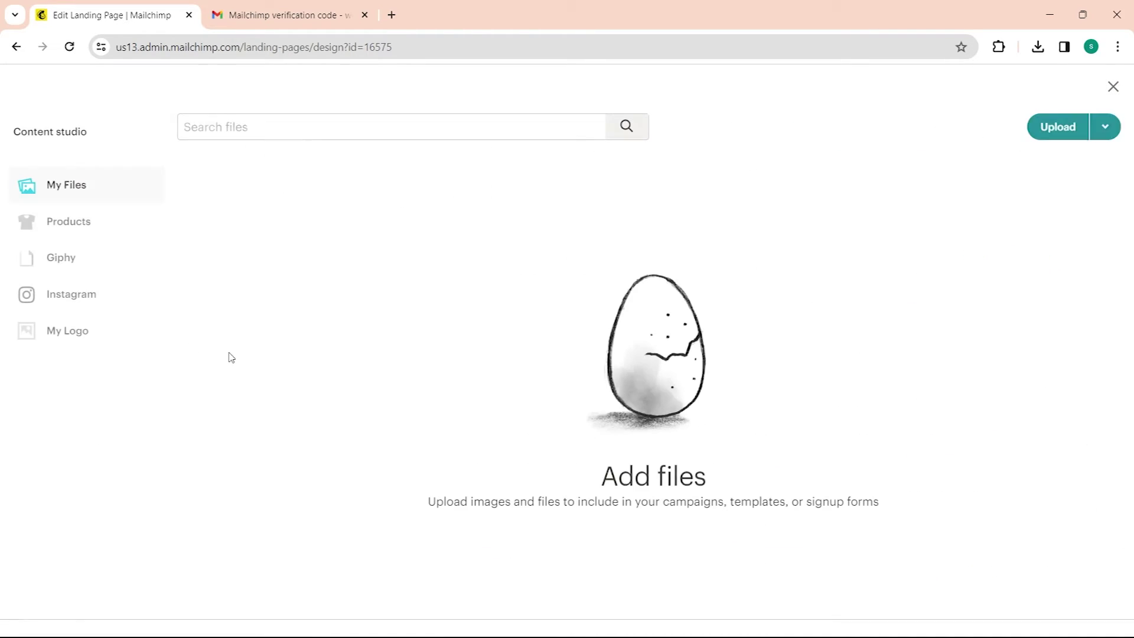
click(17, 47)
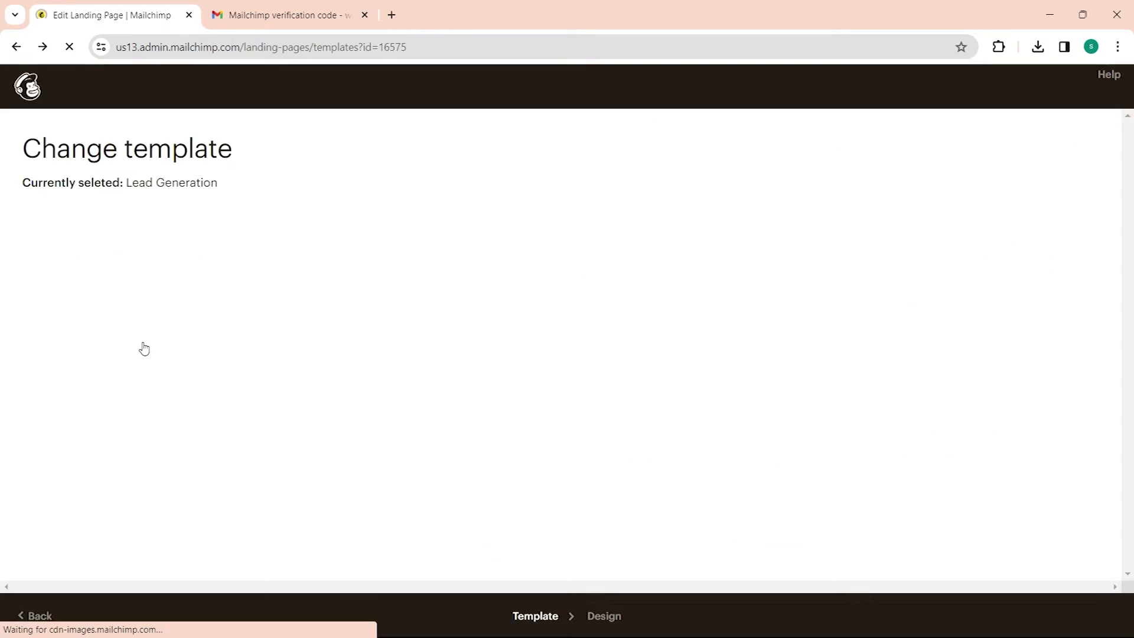
scroll(198, 456, down, 4)
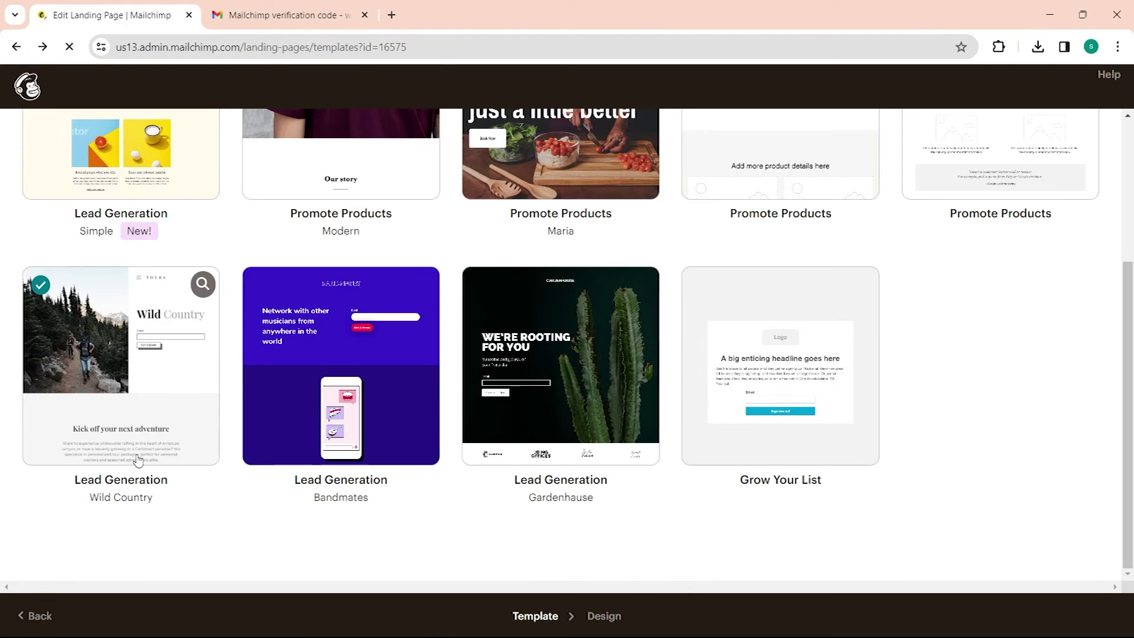
click(89, 378)
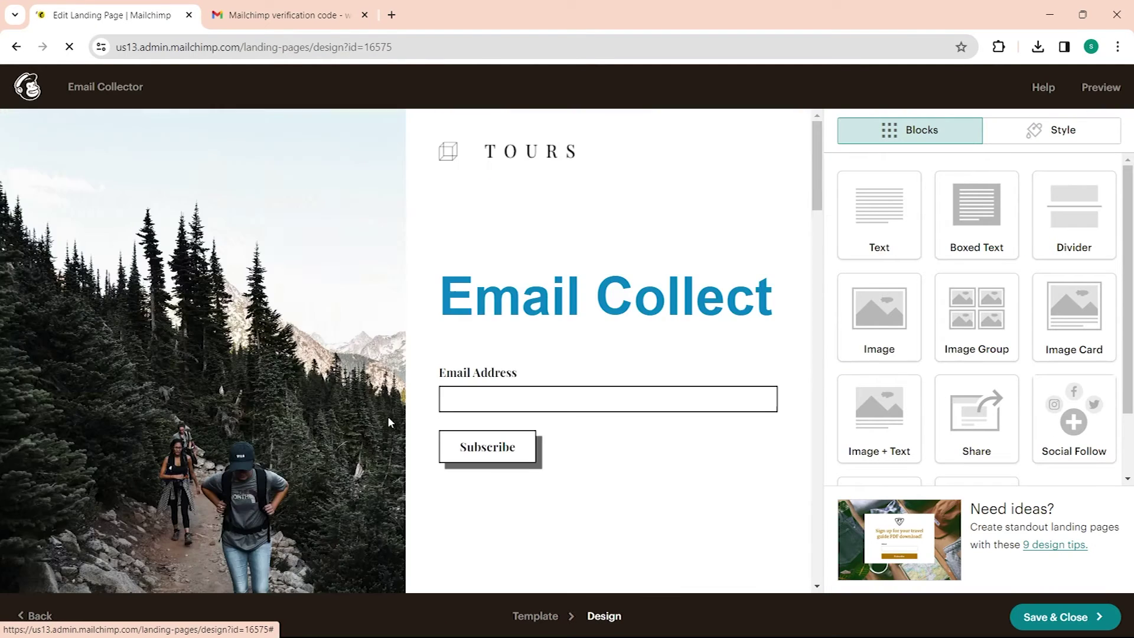
scroll(411, 405, down, 2)
click(36, 439)
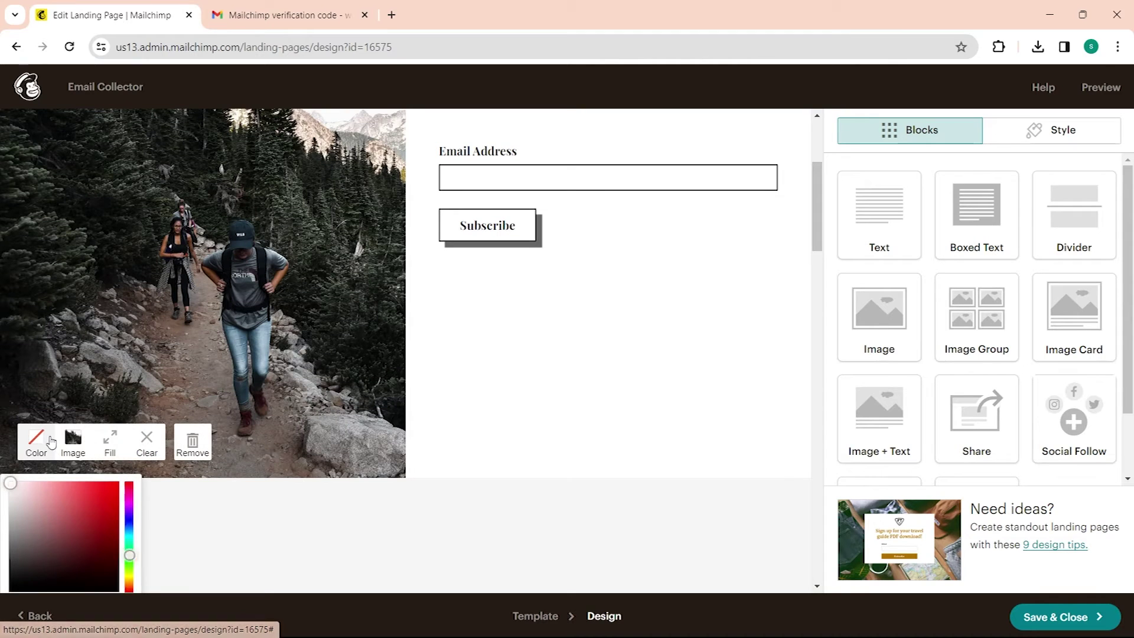
click(96, 487)
click(147, 440)
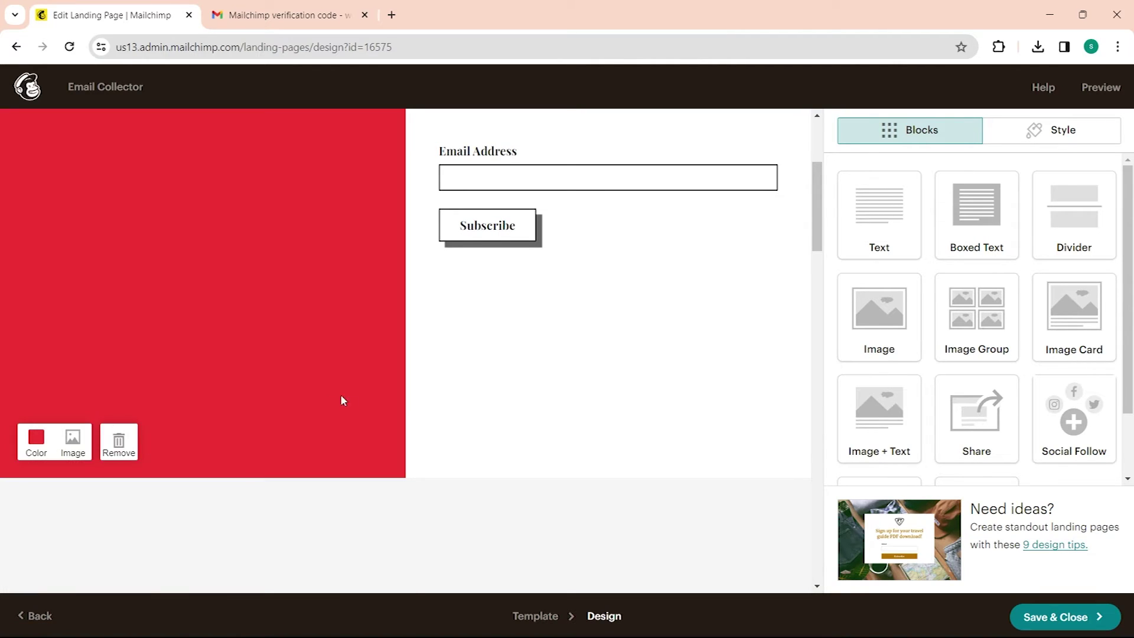
Step: Inspect the 'Kick off your next adventure' text, three-image row and road-less-traveled blocks
scroll(341, 397, up, 2)
scroll(336, 391, up, 1)
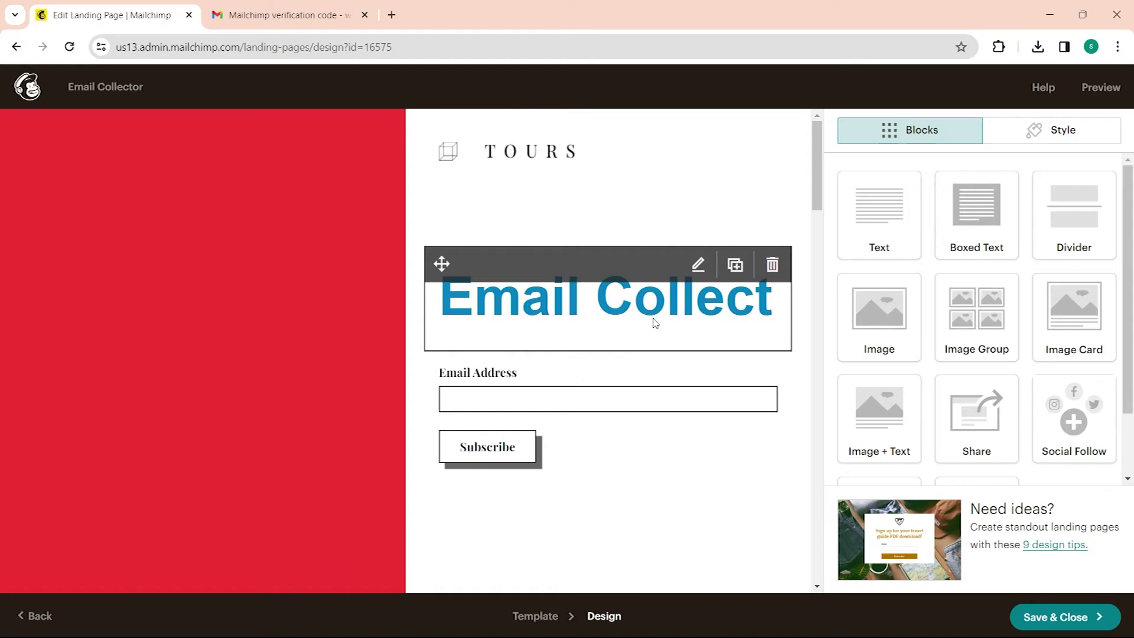
scroll(522, 366, down, 5)
click(522, 366)
scroll(521, 377, down, 3)
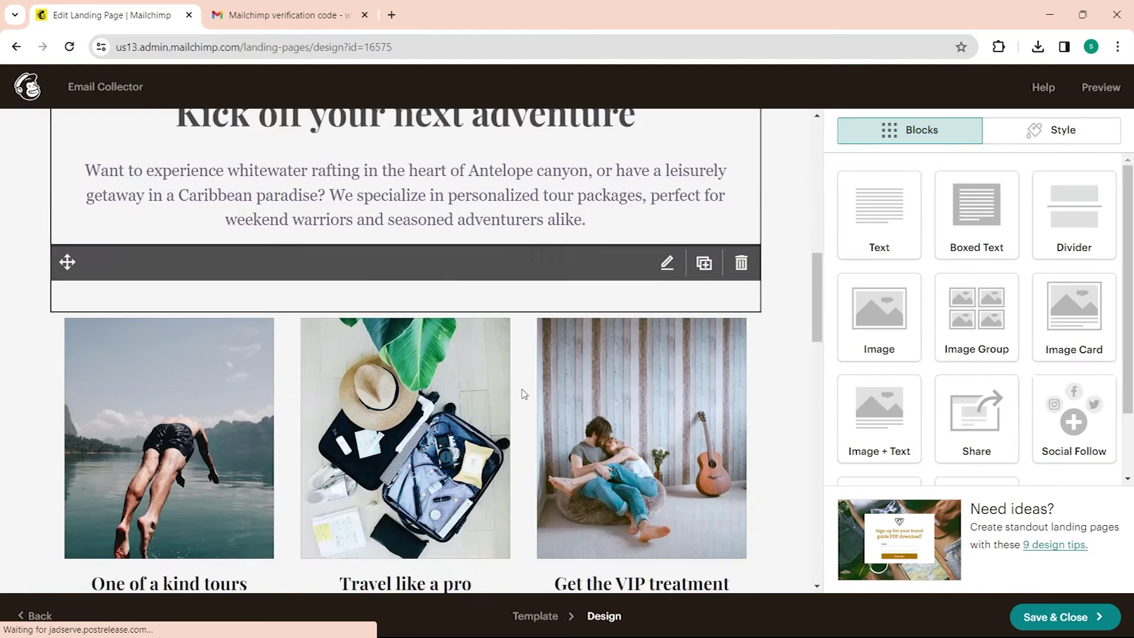
click(522, 365)
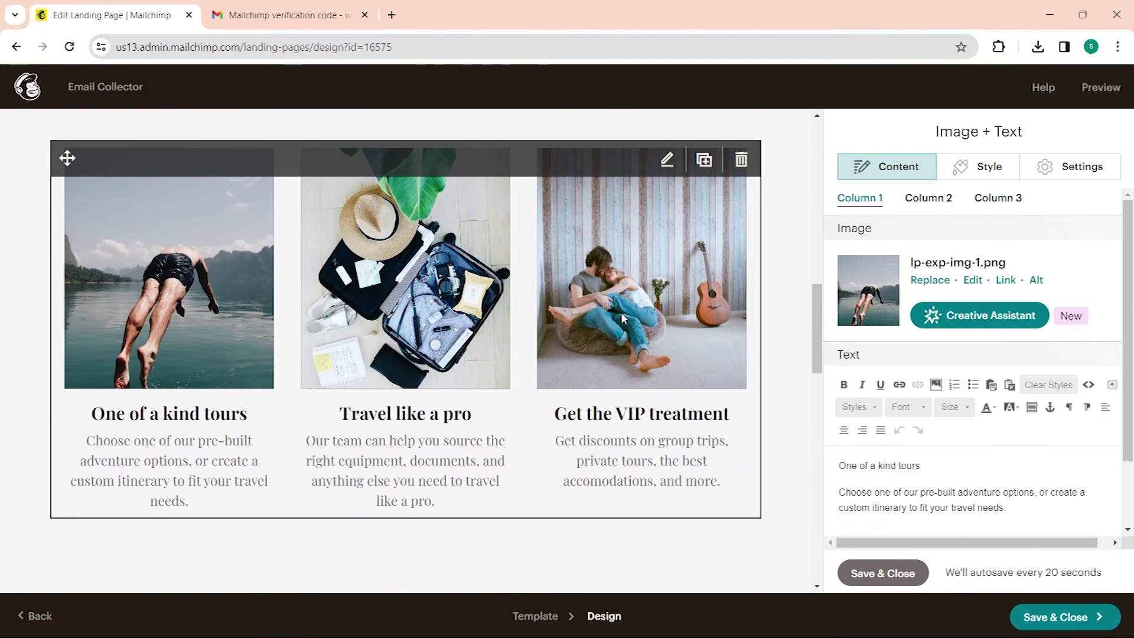
scroll(622, 318, down, 5)
click(303, 409)
scroll(349, 370, down, 3)
scroll(499, 389, up, 9)
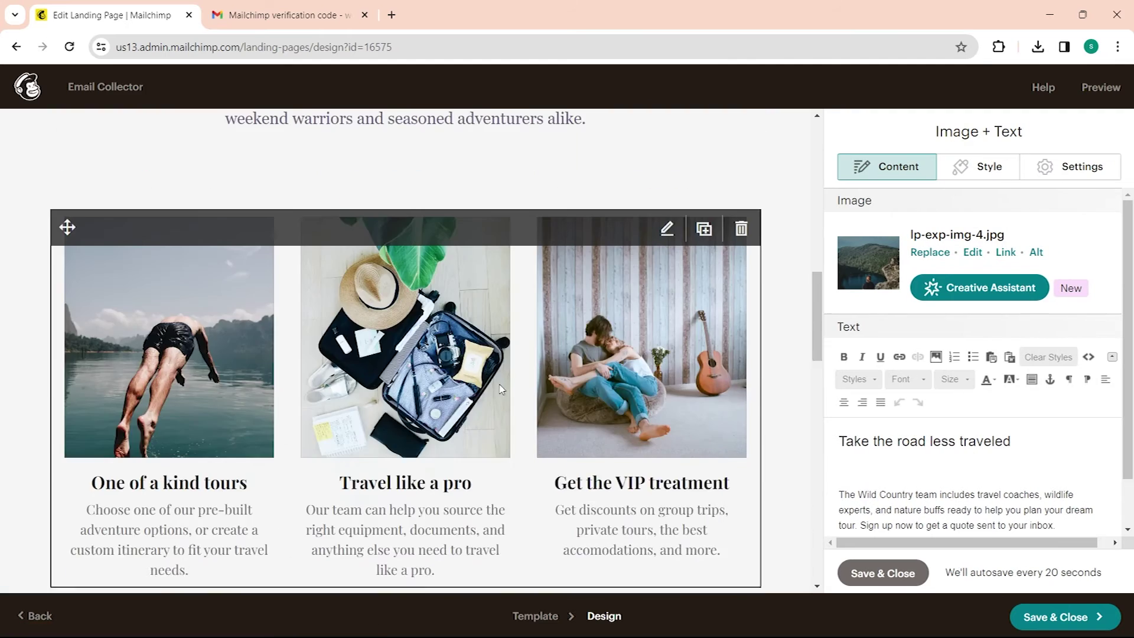
scroll(499, 389, up, 10)
Step: Open the divider block's settings and close them unchanged
click(667, 213)
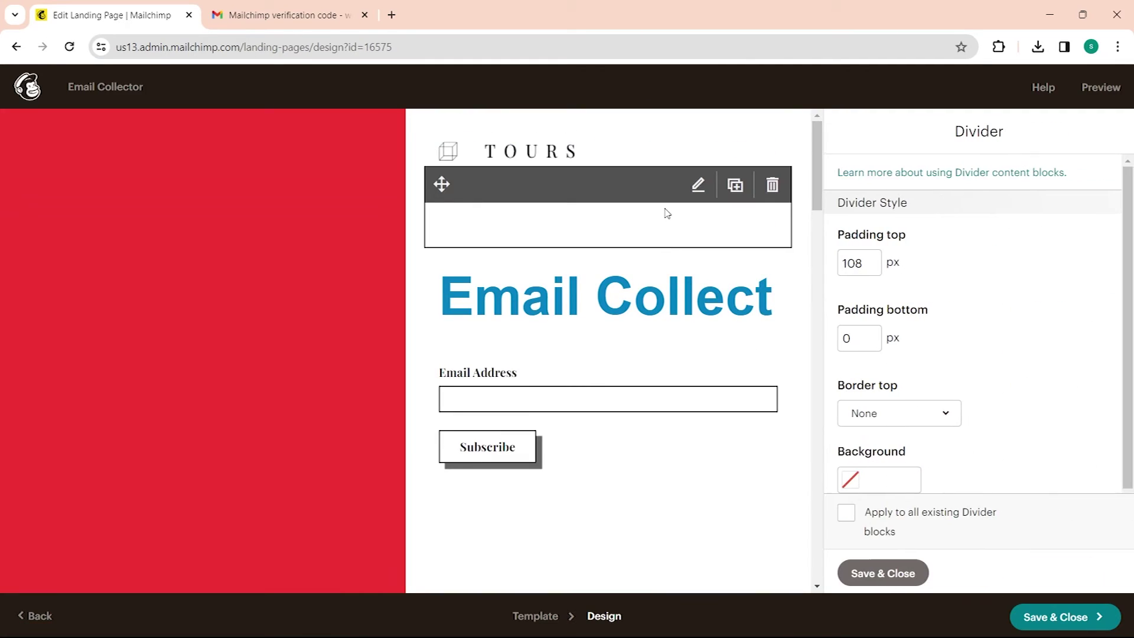
click(886, 573)
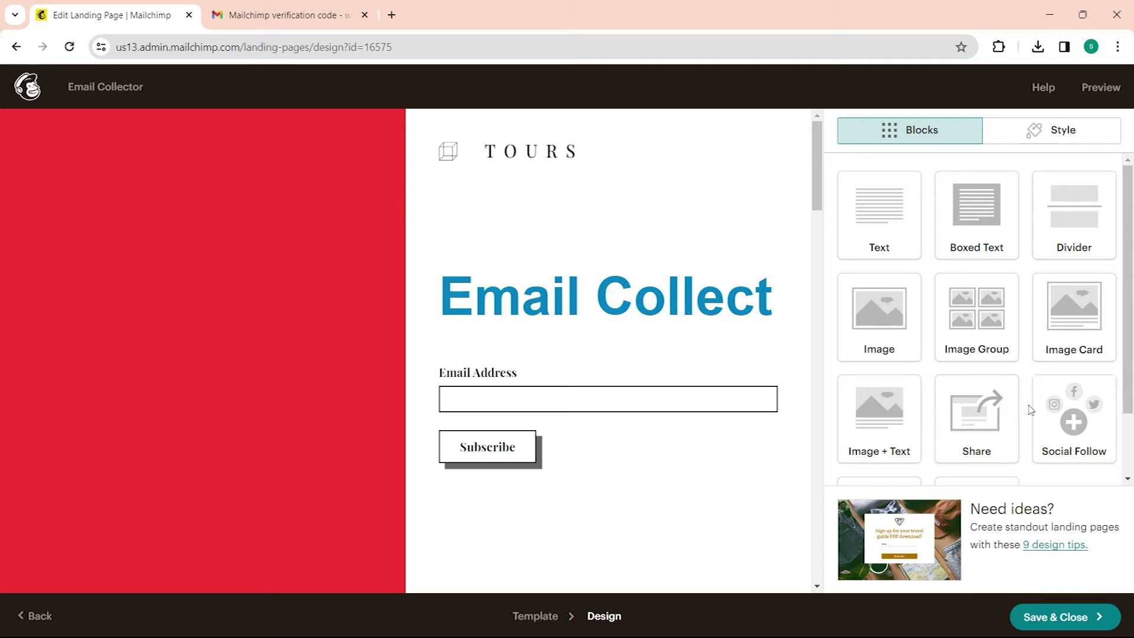
scroll(1085, 344, down, 2)
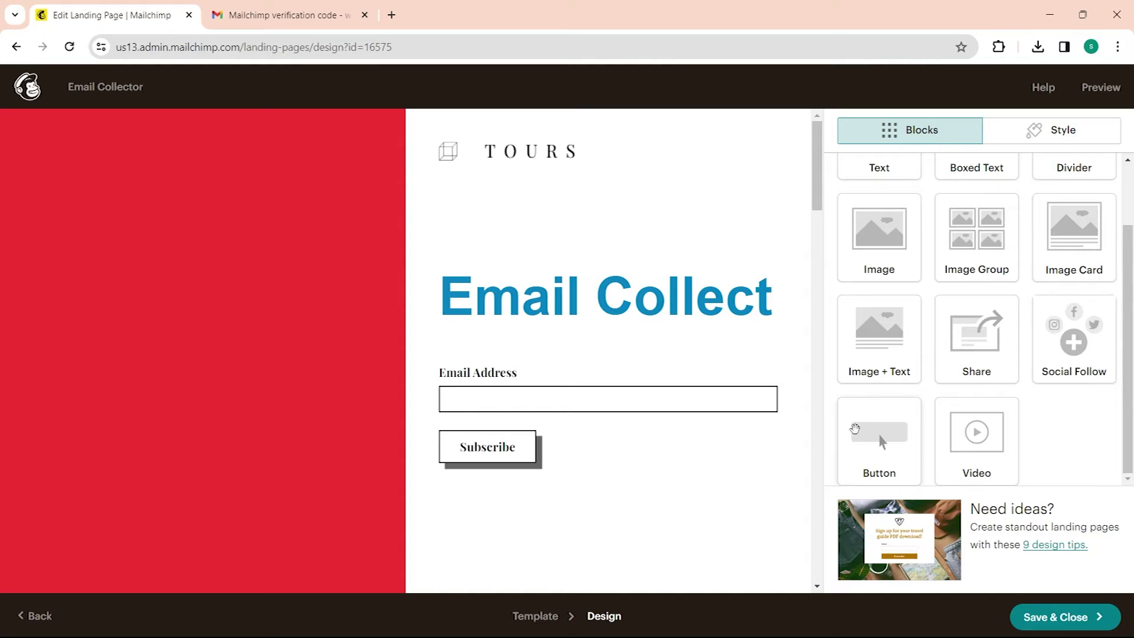
scroll(714, 412, down, 3)
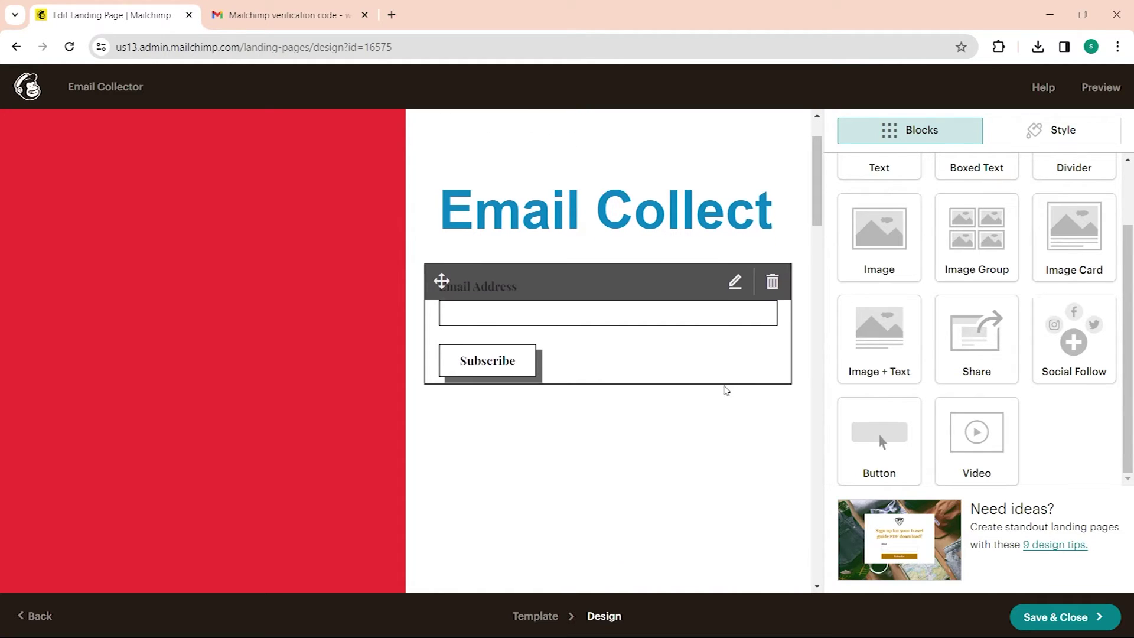
Step: Drag a Buy Now button block onto the page above the heading
drag(878, 442, 499, 455)
scroll(513, 439, up, 3)
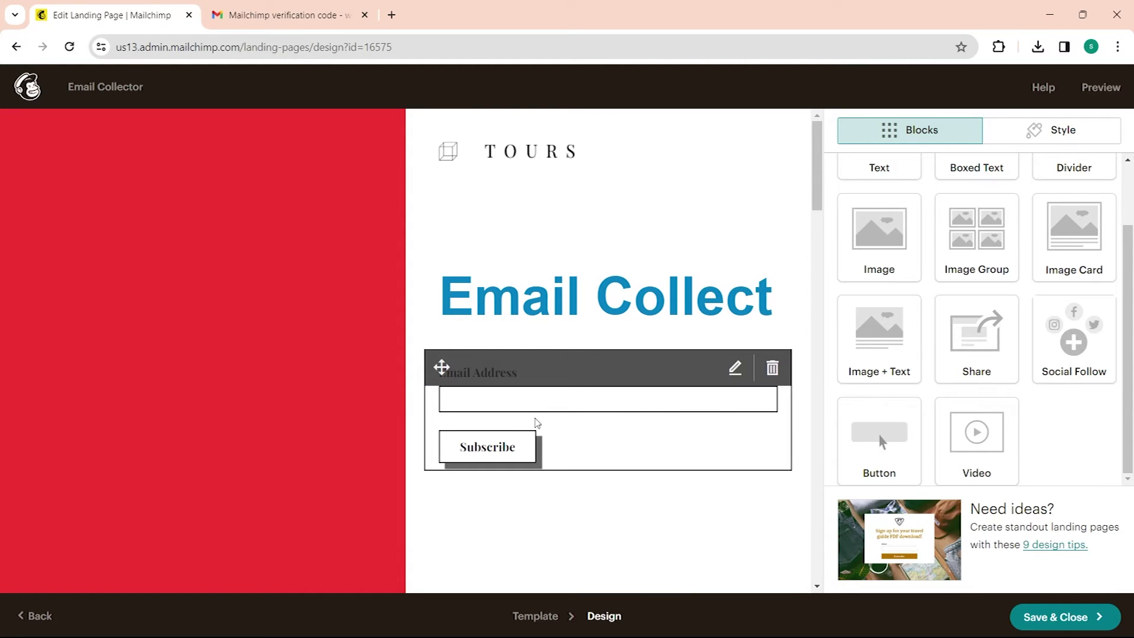
drag(879, 442, 658, 301)
drag(593, 235, 598, 277)
drag(621, 433, 623, 434)
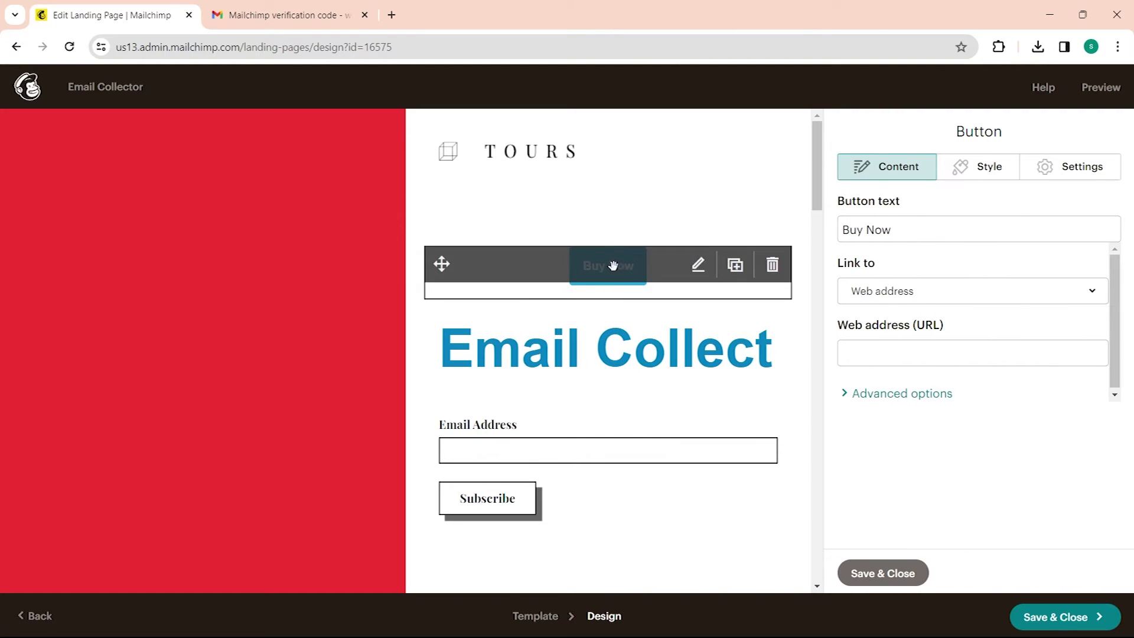
Step: Check the Buy Now button's link settings, then delete the Buy Now block
click(914, 228)
click(932, 291)
click(931, 326)
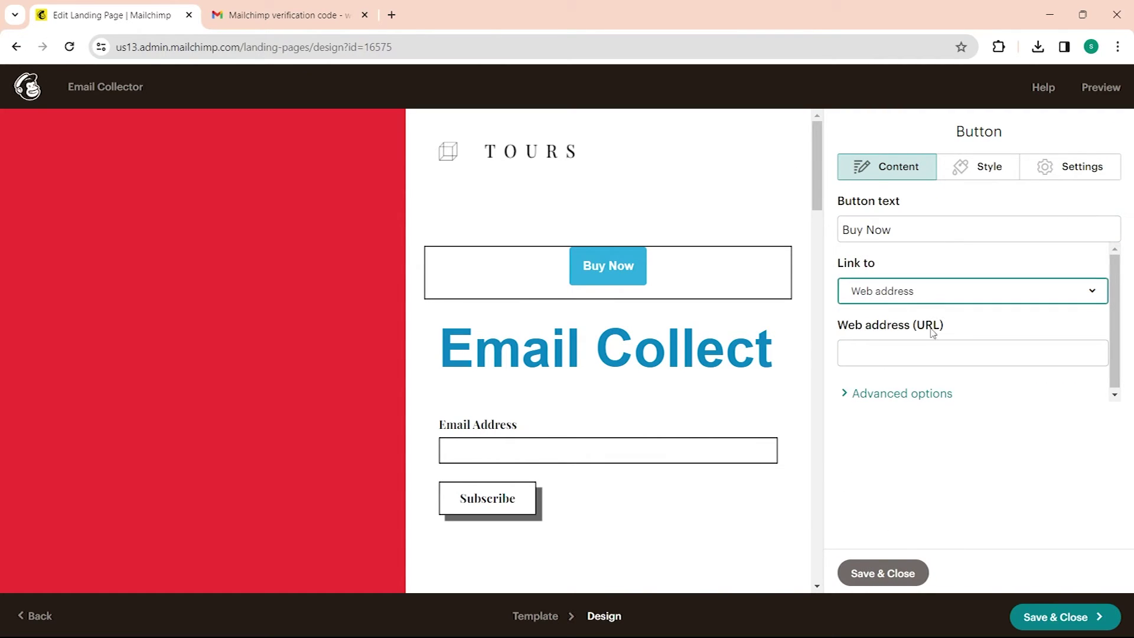
click(924, 354)
click(772, 266)
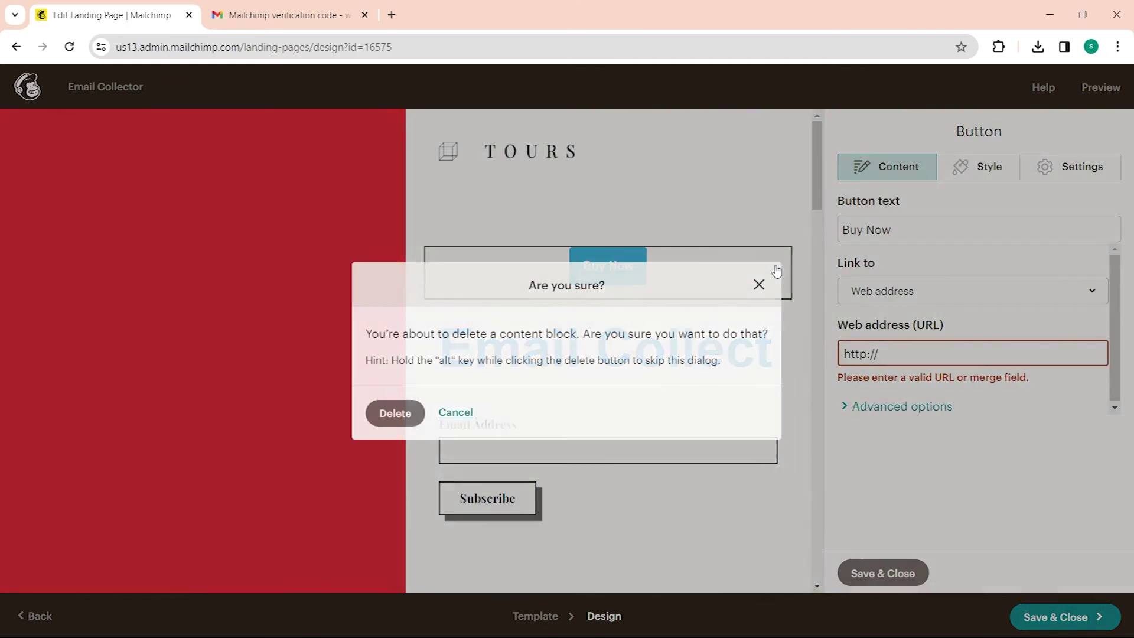
click(394, 412)
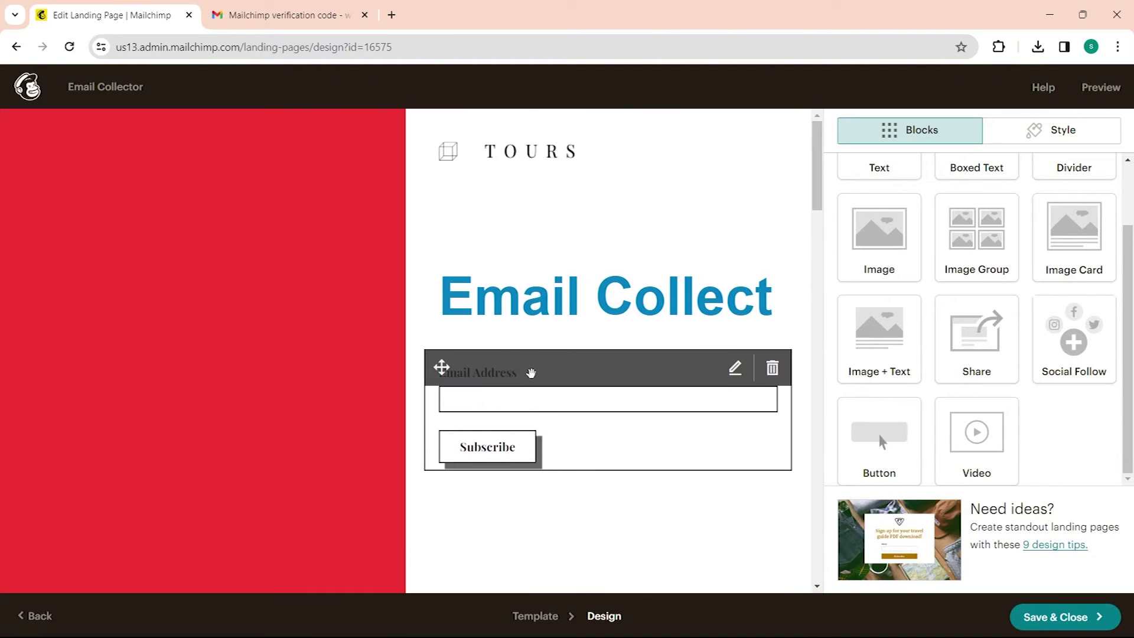
click(536, 397)
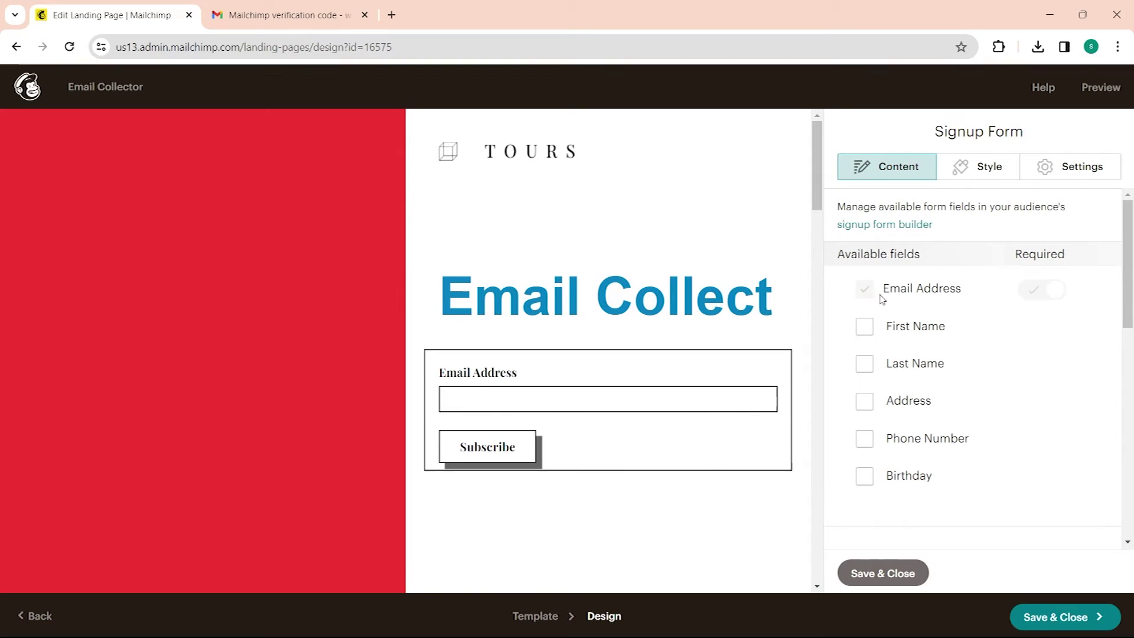
Step: Check First Name and Phone Number in Available fields, briefly toggling Address and Last Name
click(866, 327)
click(865, 327)
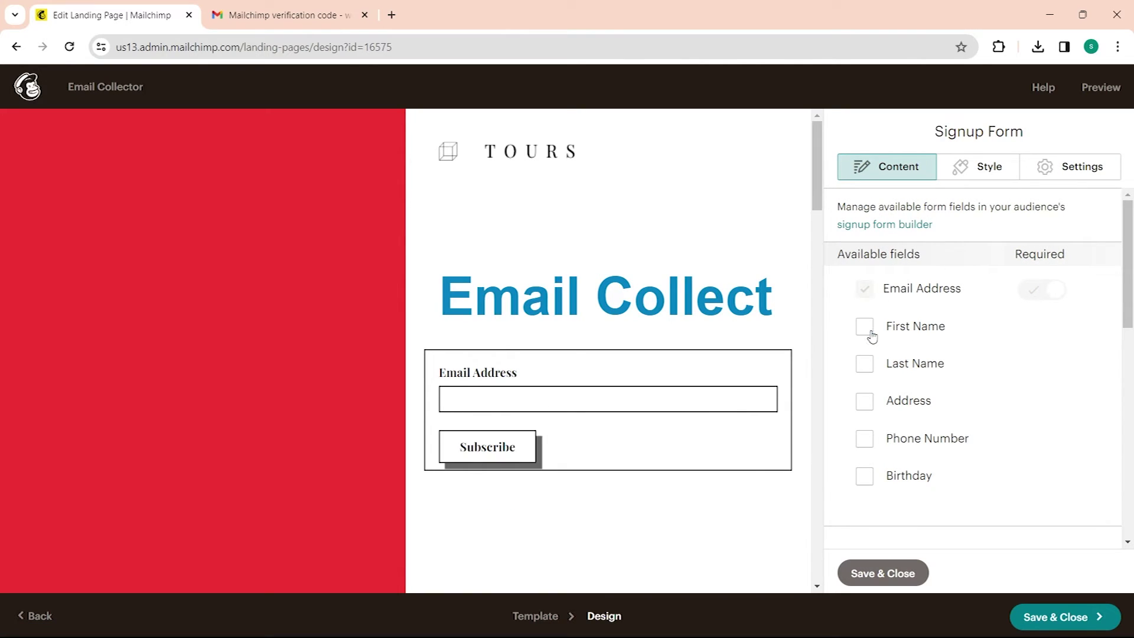
click(866, 327)
click(864, 438)
click(864, 439)
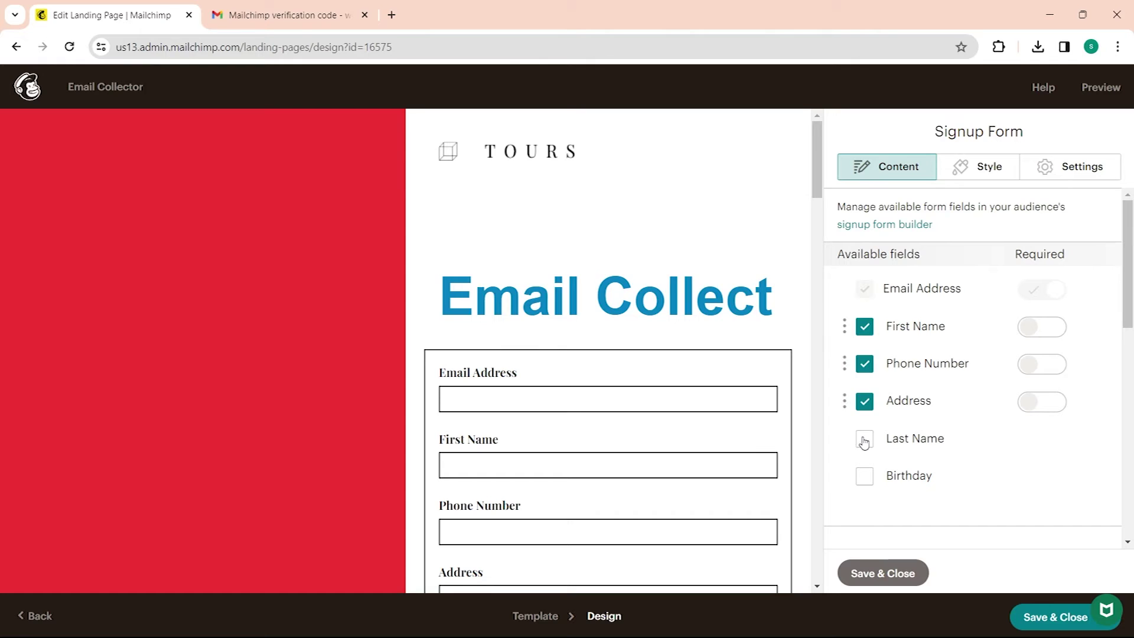
click(863, 438)
click(865, 401)
Step: Remove the trial Last Name, Address and Birthday fields, keeping Email, First Name and Phone
scroll(869, 366, down, 3)
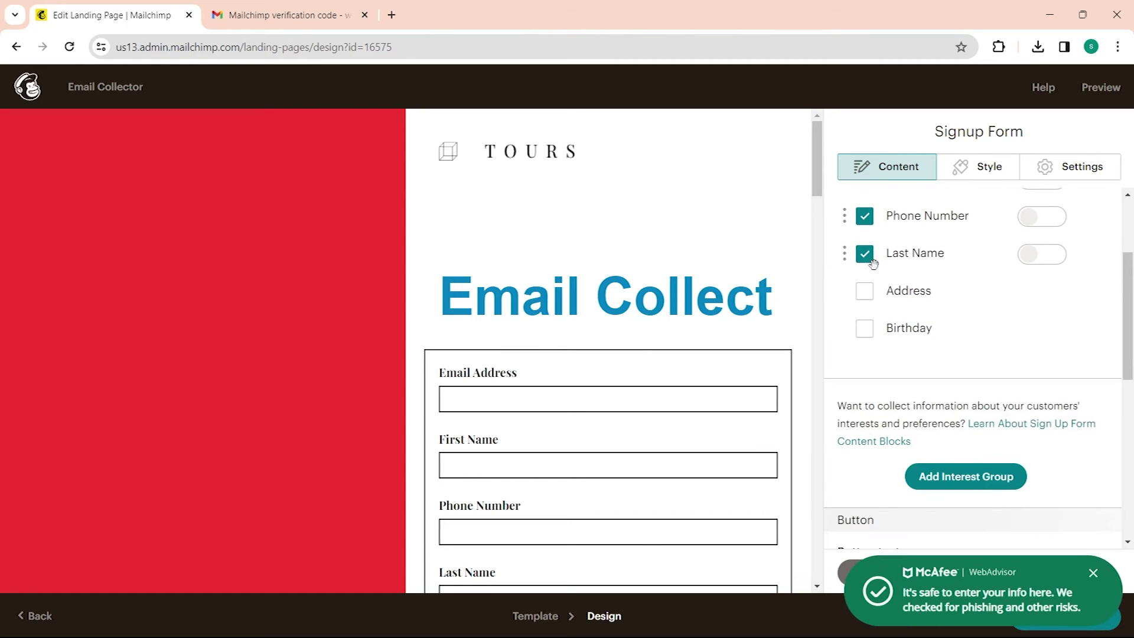
click(864, 290)
click(864, 254)
scroll(924, 413, up, 3)
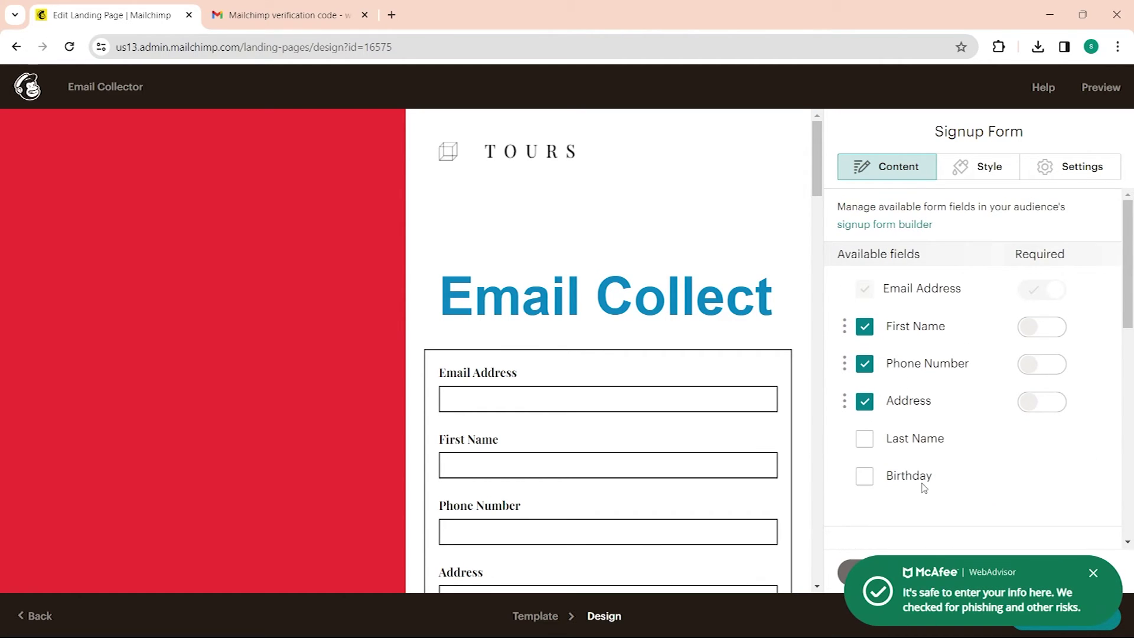
click(870, 407)
scroll(875, 396, down, 1)
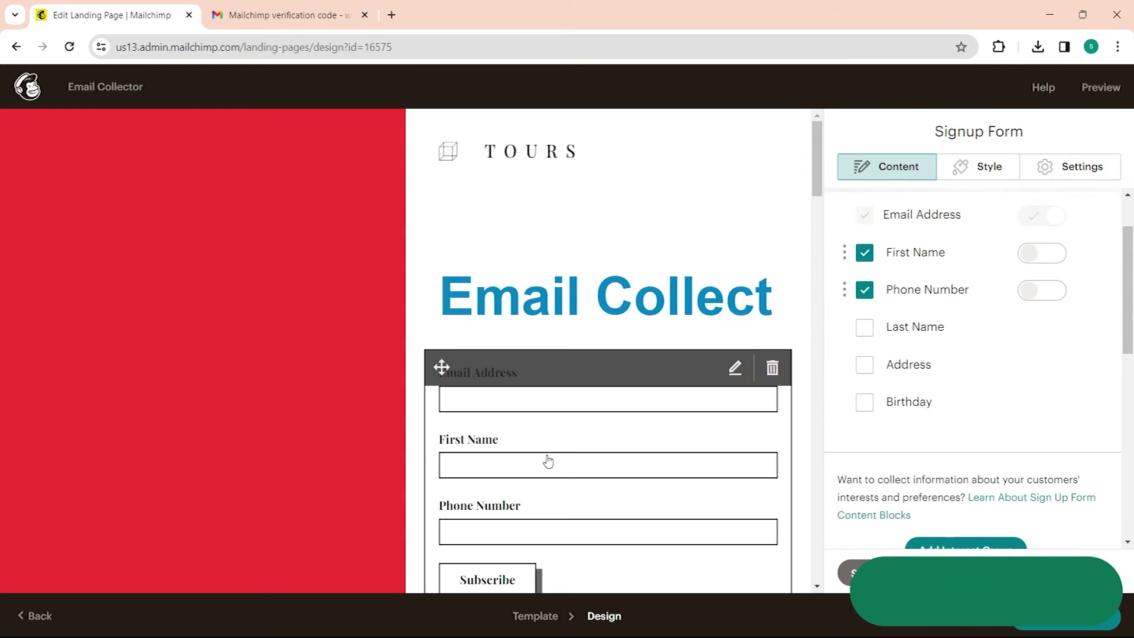
click(866, 402)
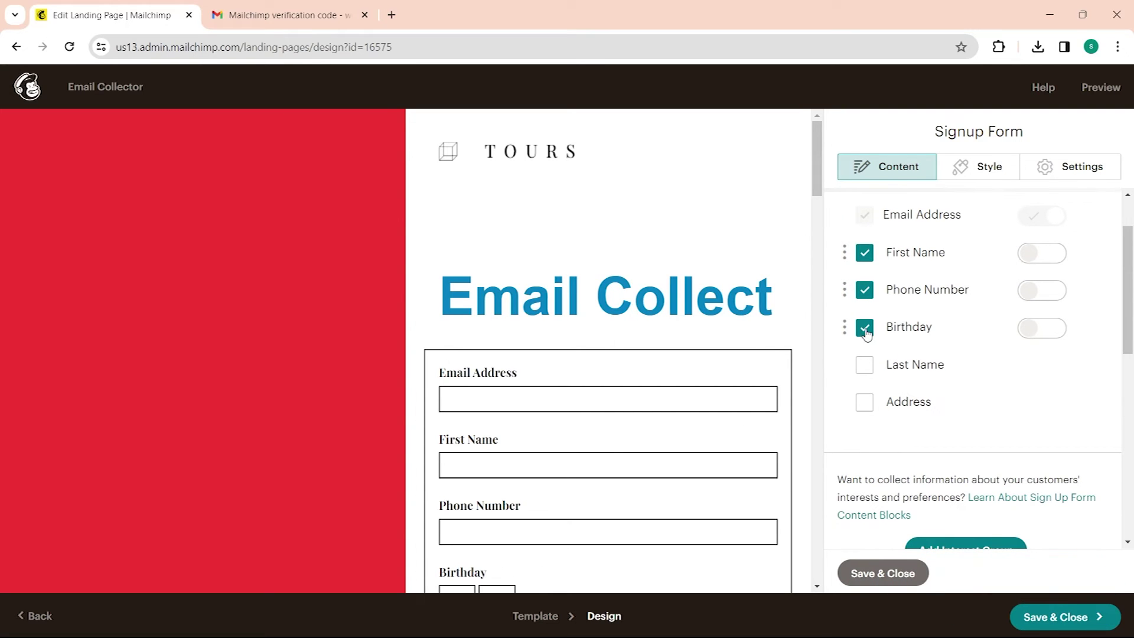
scroll(602, 455, down, 2)
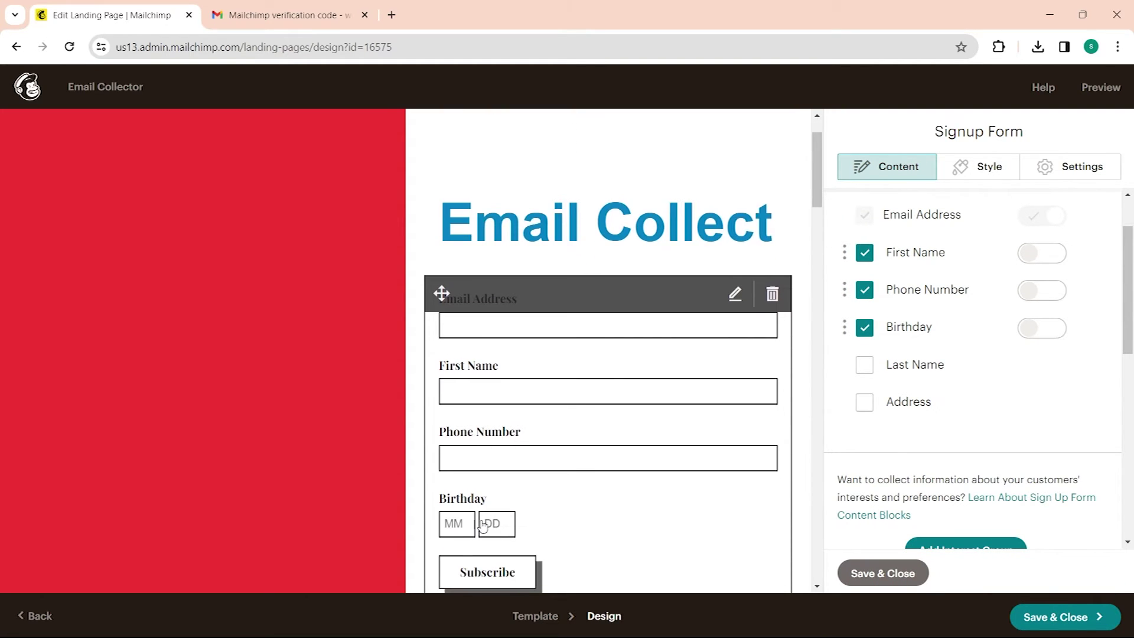
click(864, 329)
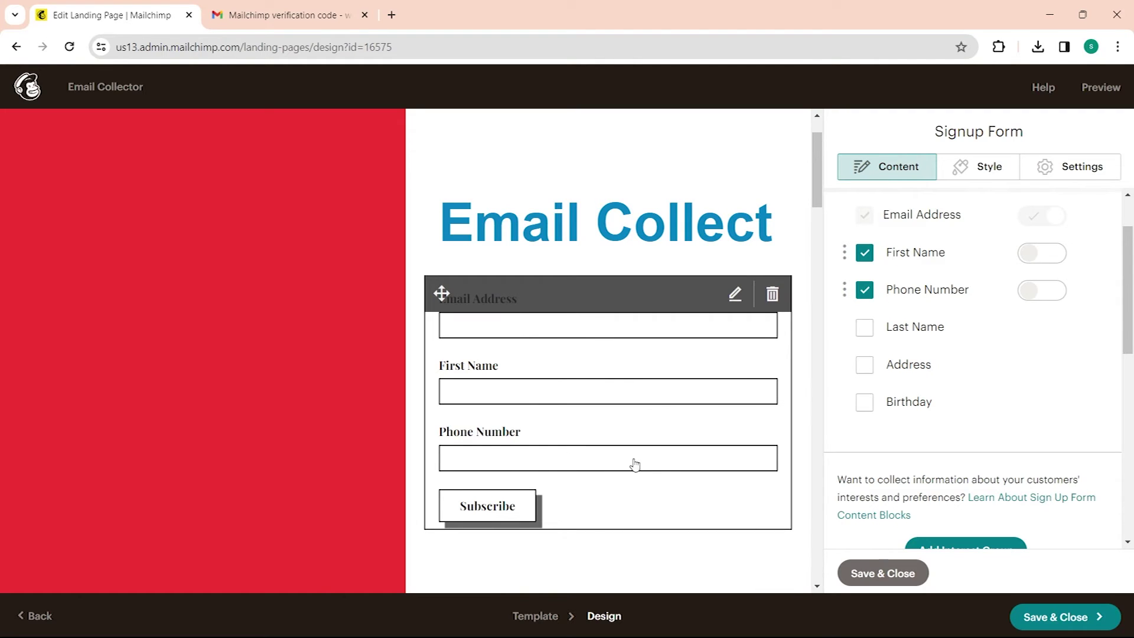
scroll(967, 418, down, 3)
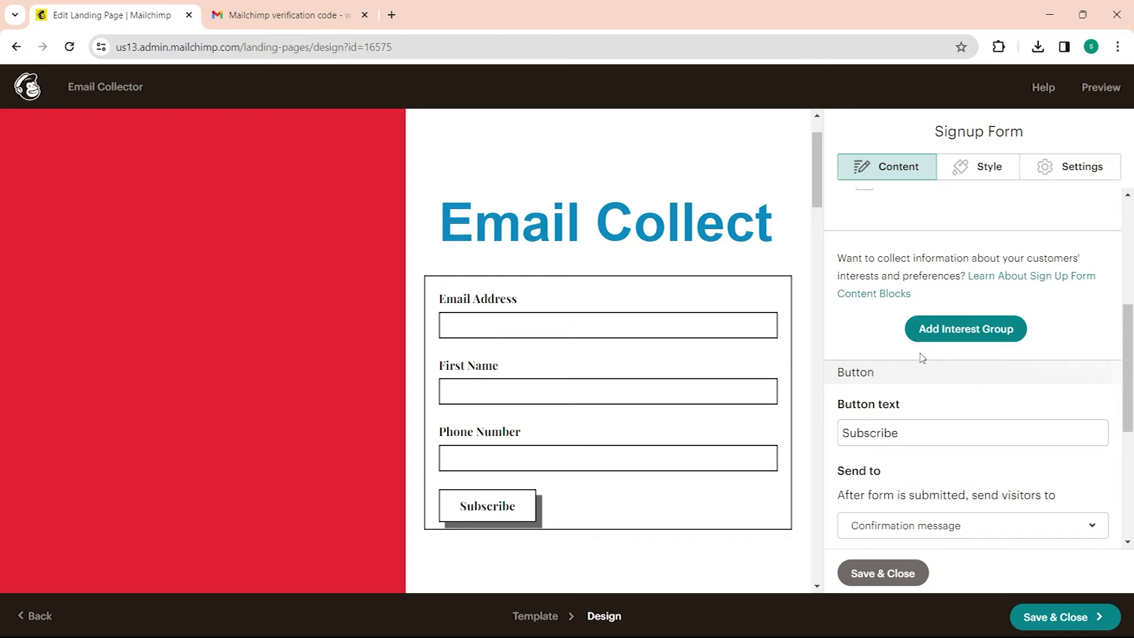
Step: Replace the 'Subscribe' button text with 'Enter', after briefly trying 'Done'
scroll(922, 357, down, 2)
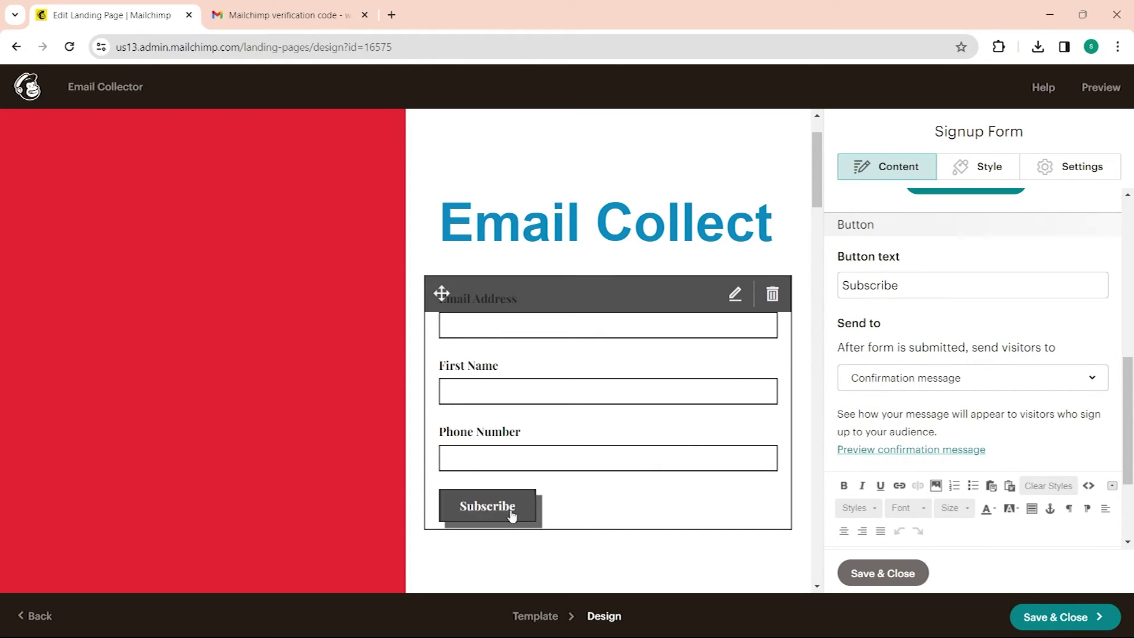
drag(929, 286, 830, 285)
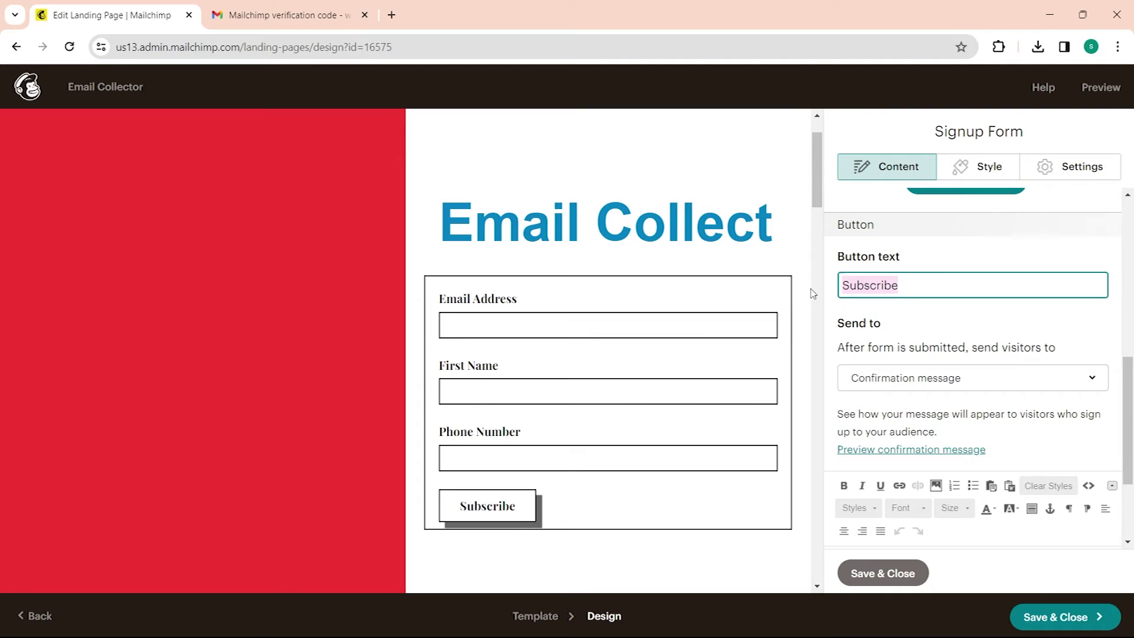
text(Enter)
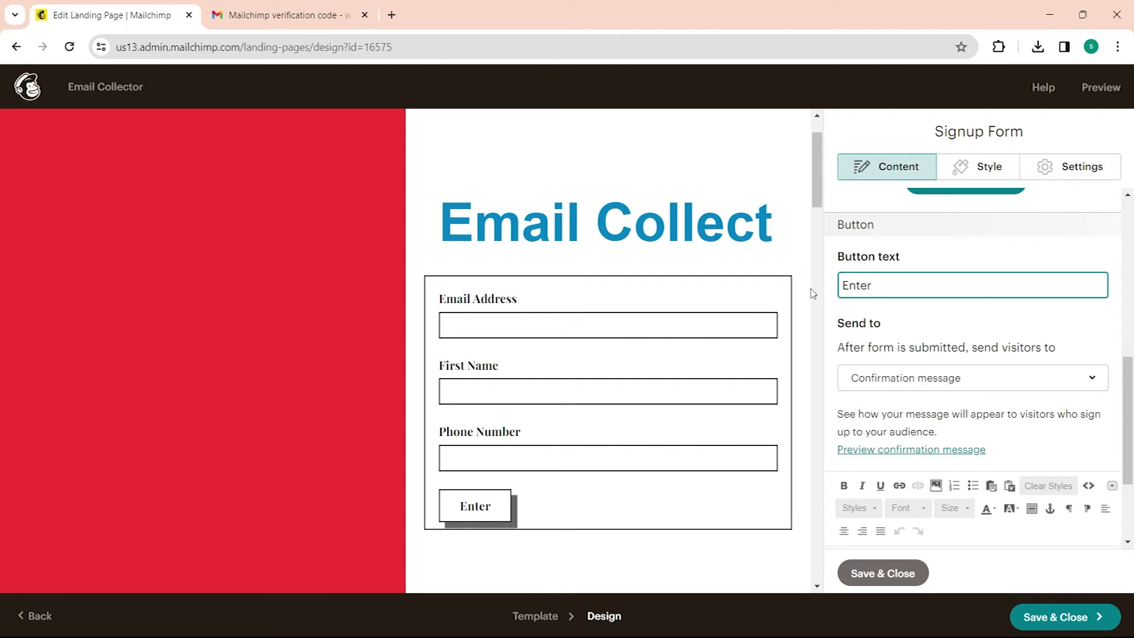
key(BackSpace)
key(BackSpace)
key(BackSpace)
key(BackSpace)
key(BackSpace)
key(BackSpace)
text(Done)
key(ctrl+s)
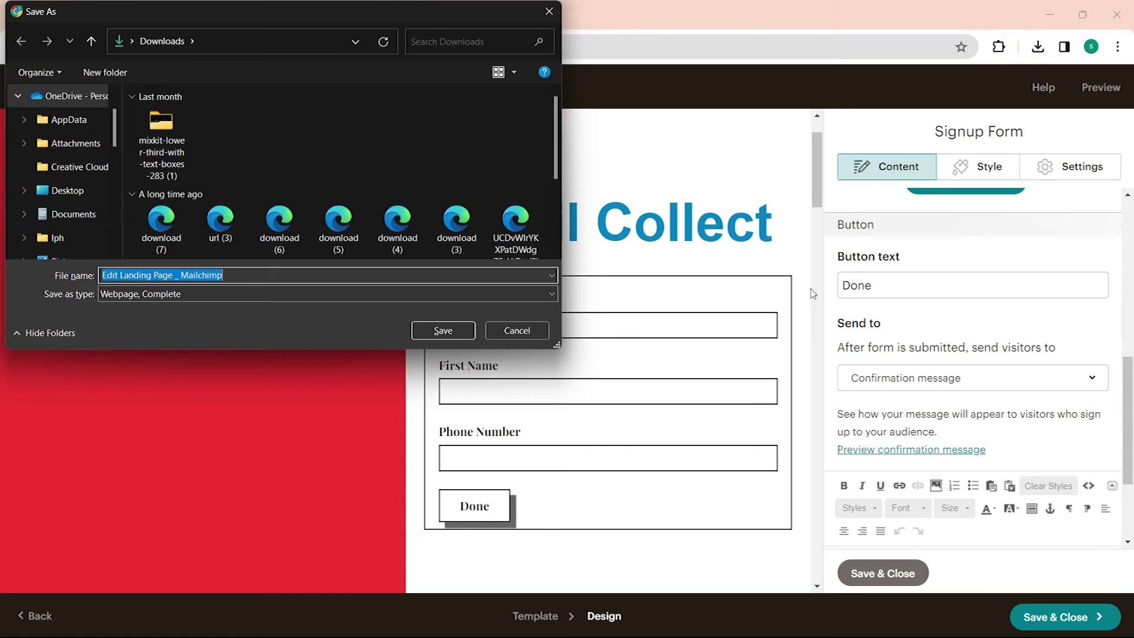
click(557, 13)
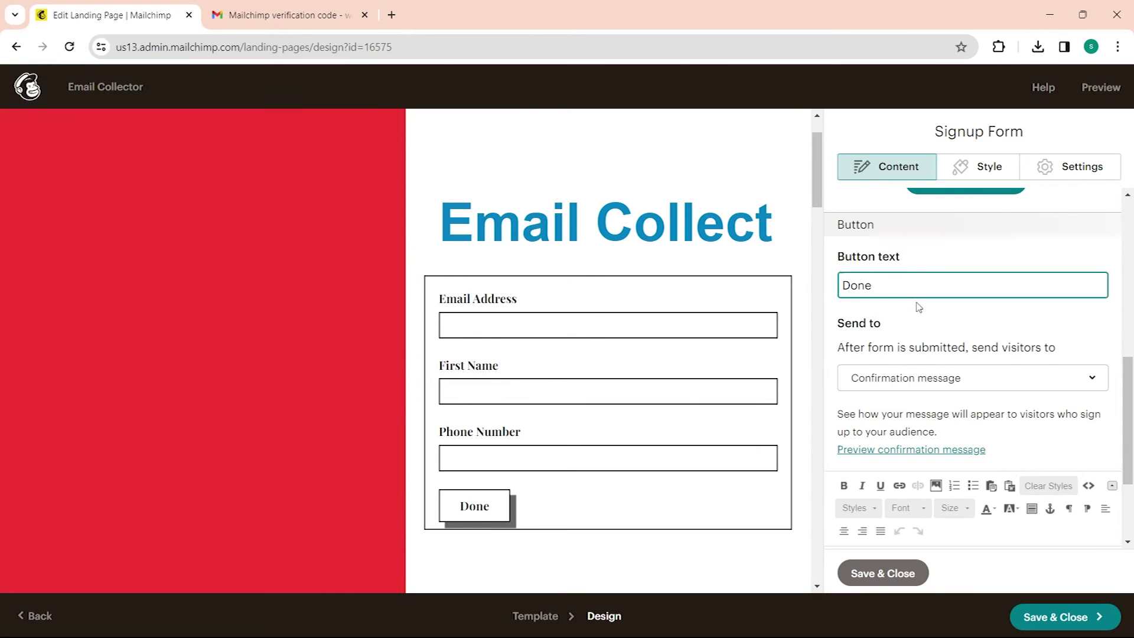
key(ctrl+a)
text(Enter)
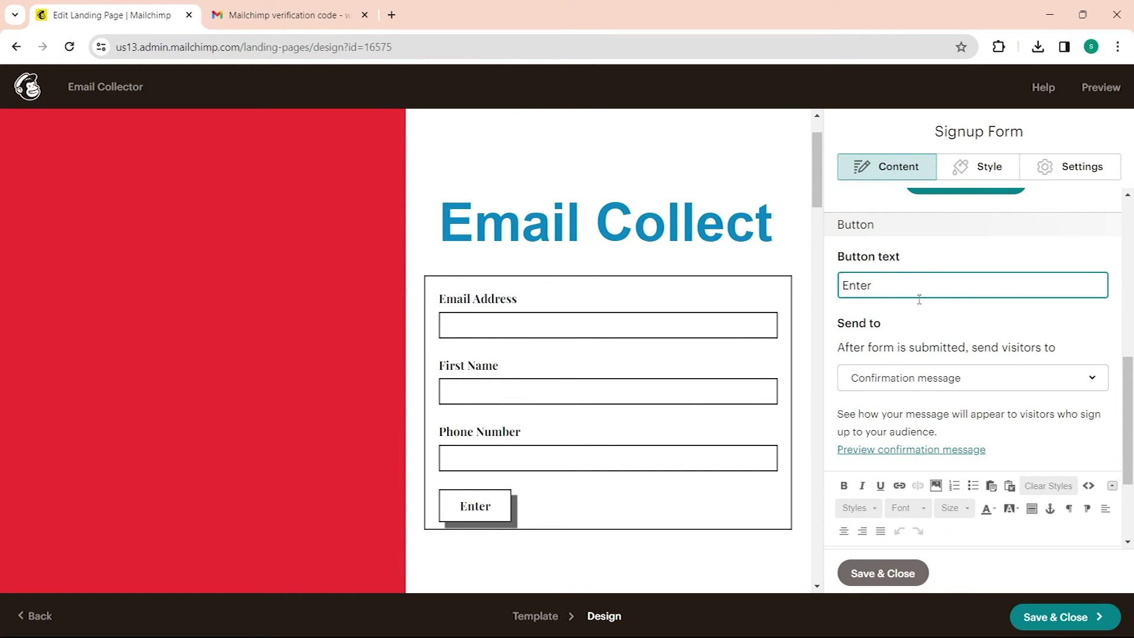
scroll(929, 413, down, 3)
click(1055, 619)
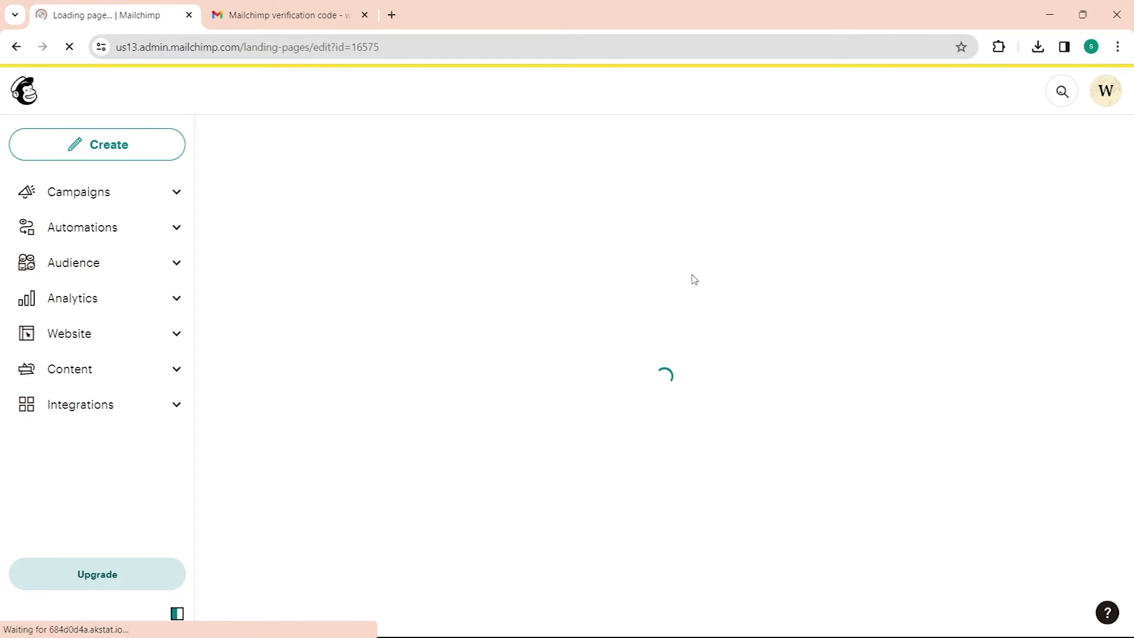
Step: Review the Email Collector checklist and publish the landing page
scroll(500, 277, down, 6)
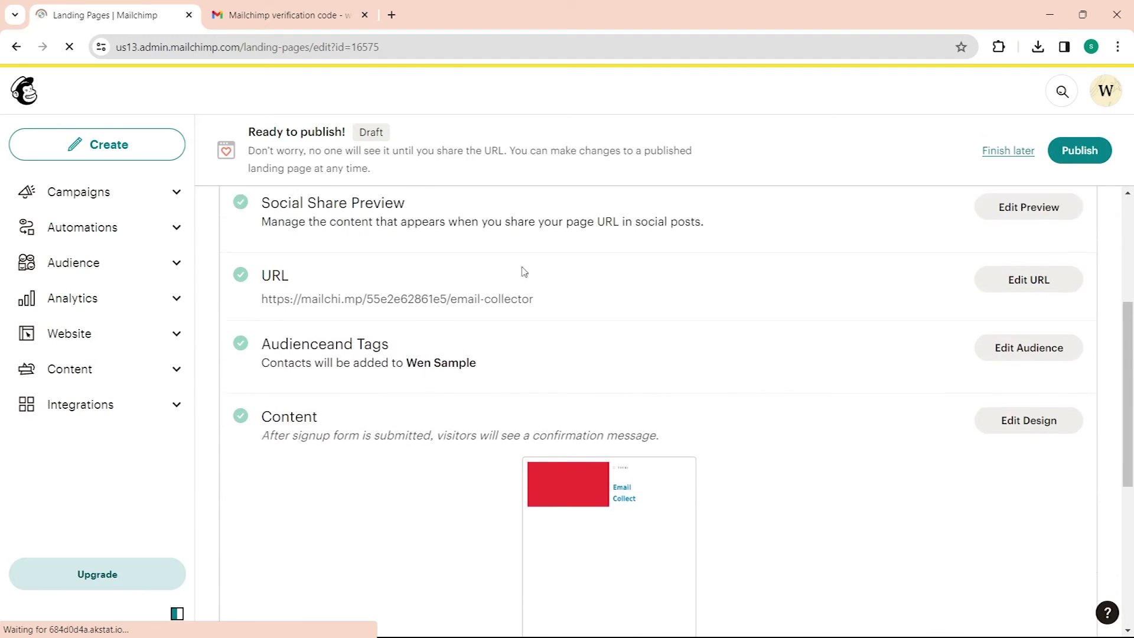
scroll(575, 268, up, 6)
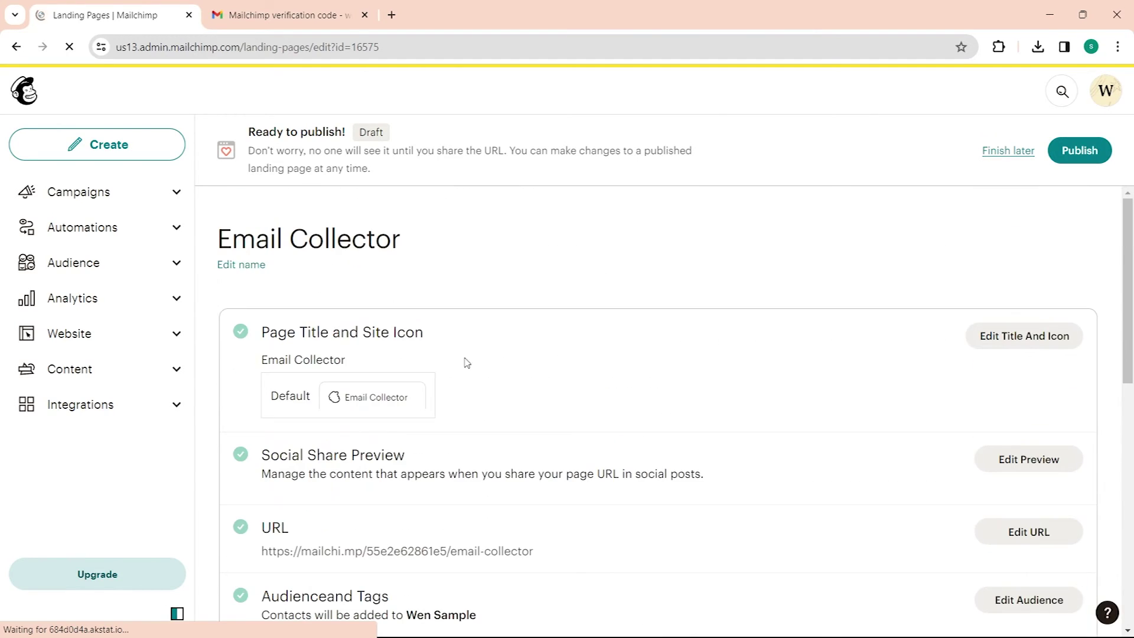
scroll(416, 376, down, 1)
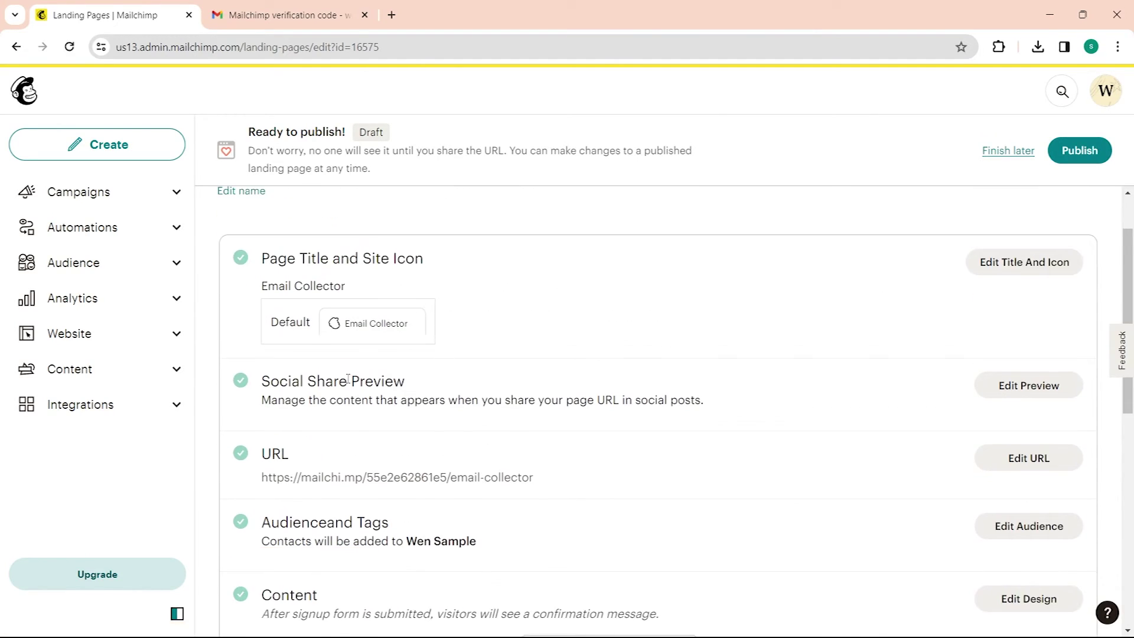
scroll(347, 379, down, 6)
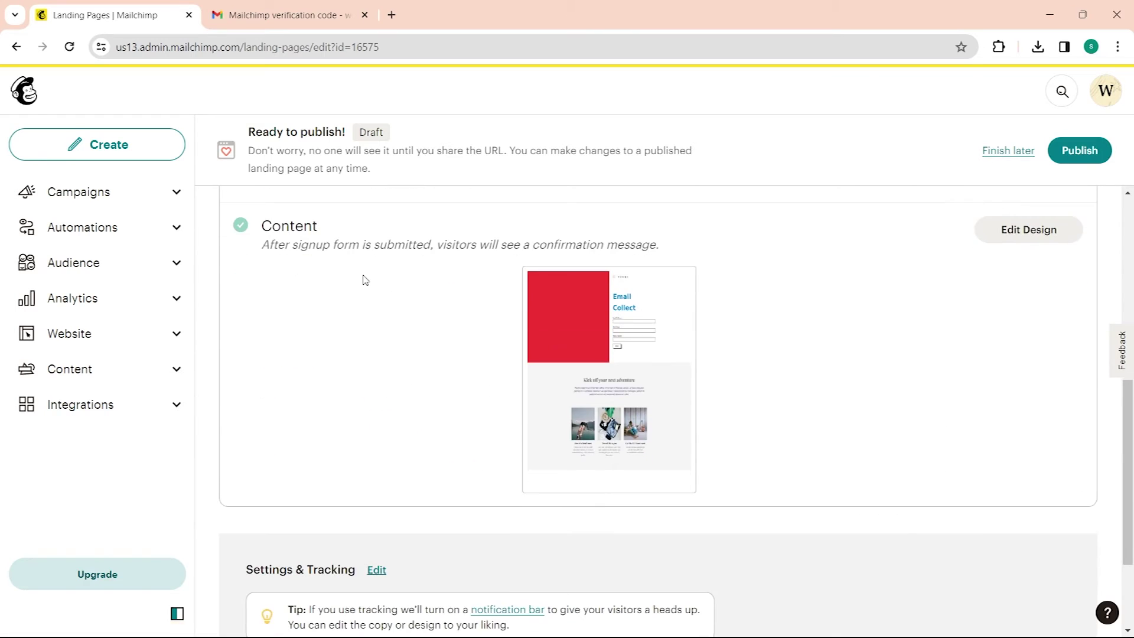
scroll(365, 280, down, 2)
scroll(673, 360, up, 8)
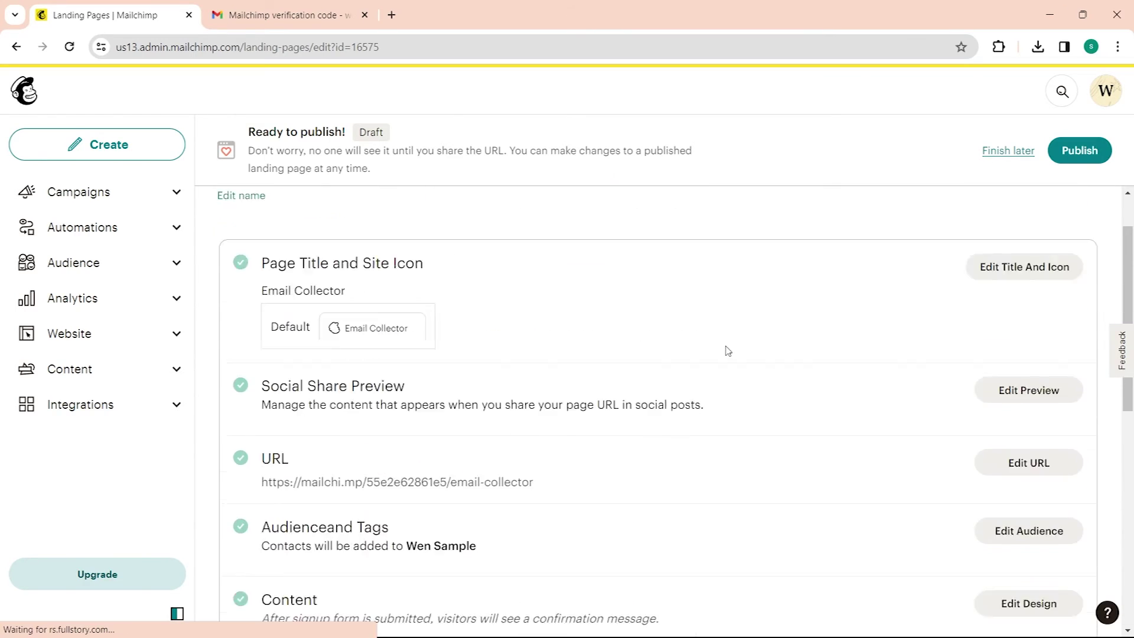
scroll(657, 368, up, 1)
click(1077, 160)
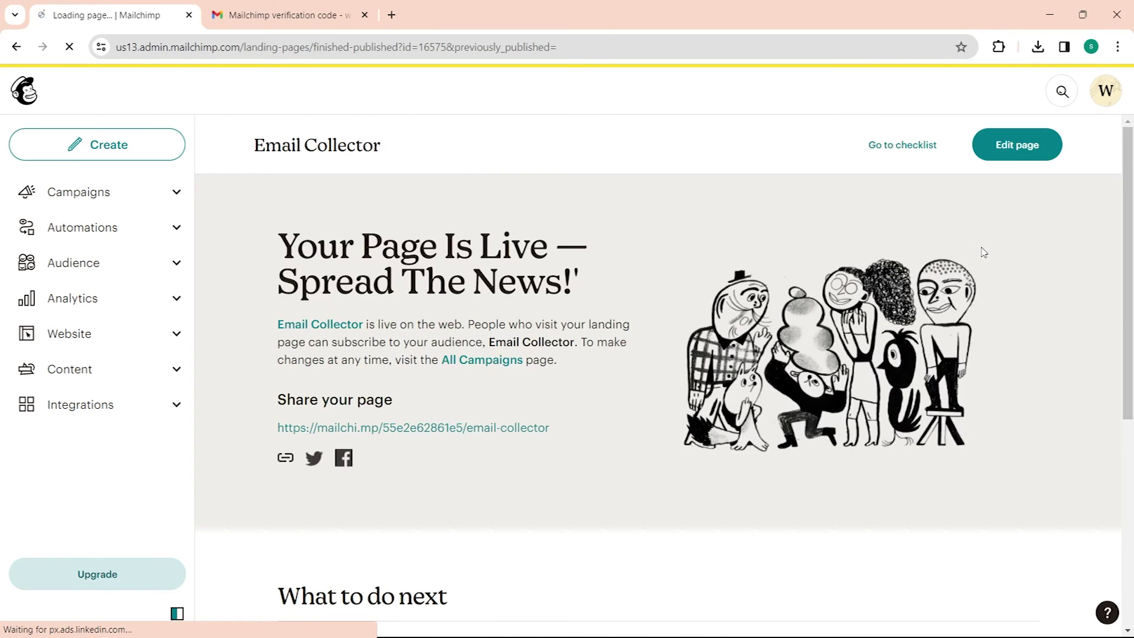
Step: Open the live Email Collector page link in a new browser tab
scroll(755, 348, down, 4)
scroll(734, 359, up, 3)
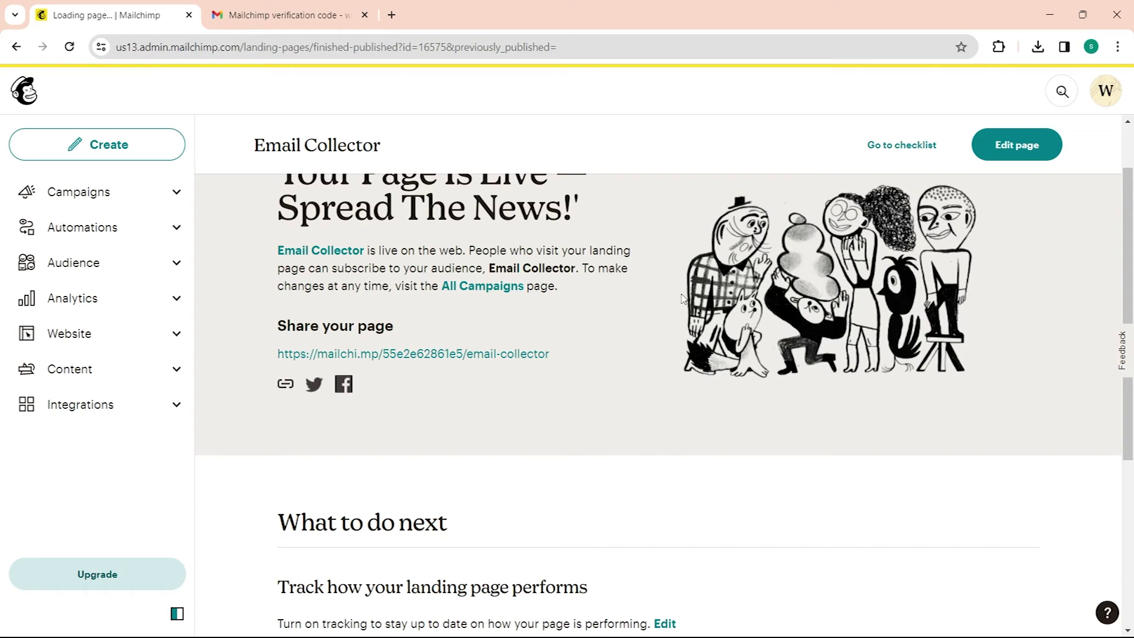
right_click(534, 355)
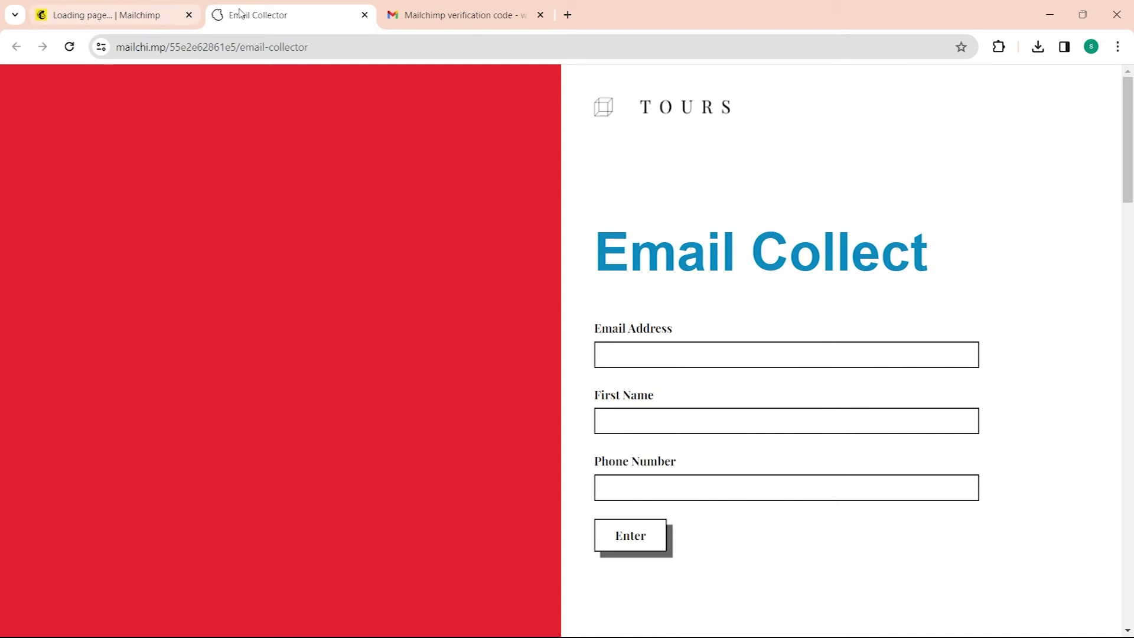
Step: Submit a test email address through the live signup form, then return to the Mailchimp tab
click(673, 369)
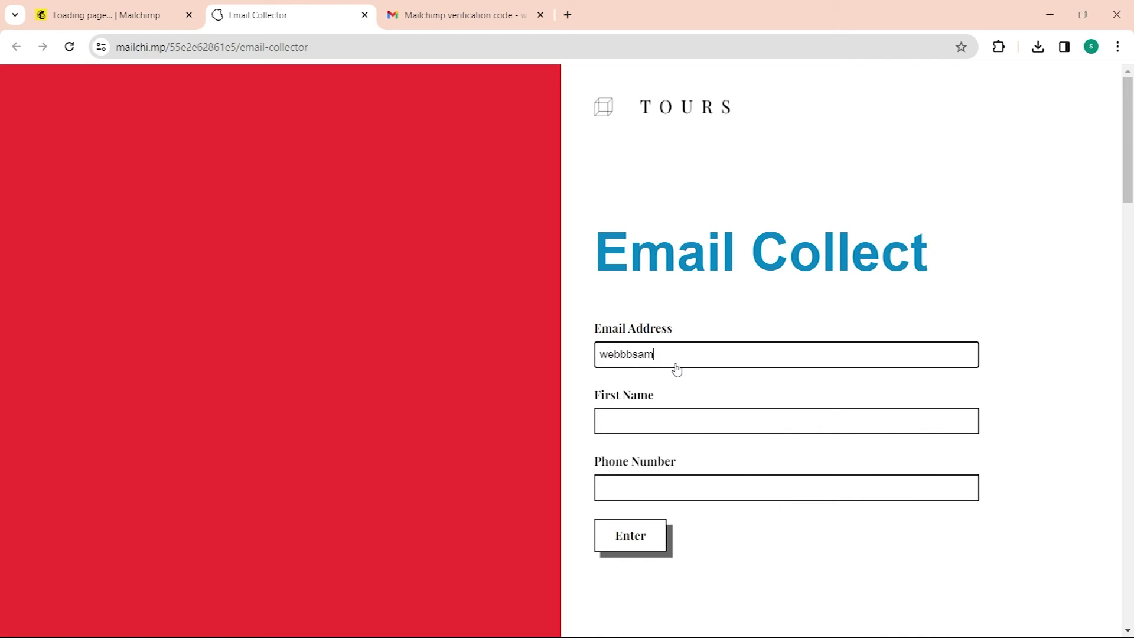
click(649, 534)
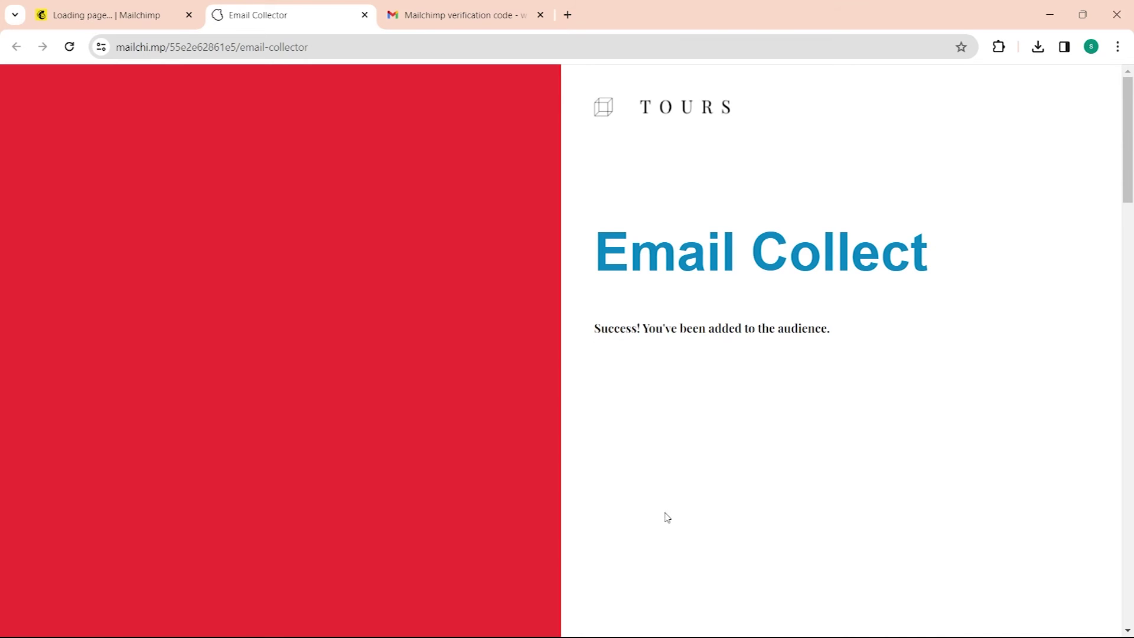
click(113, 13)
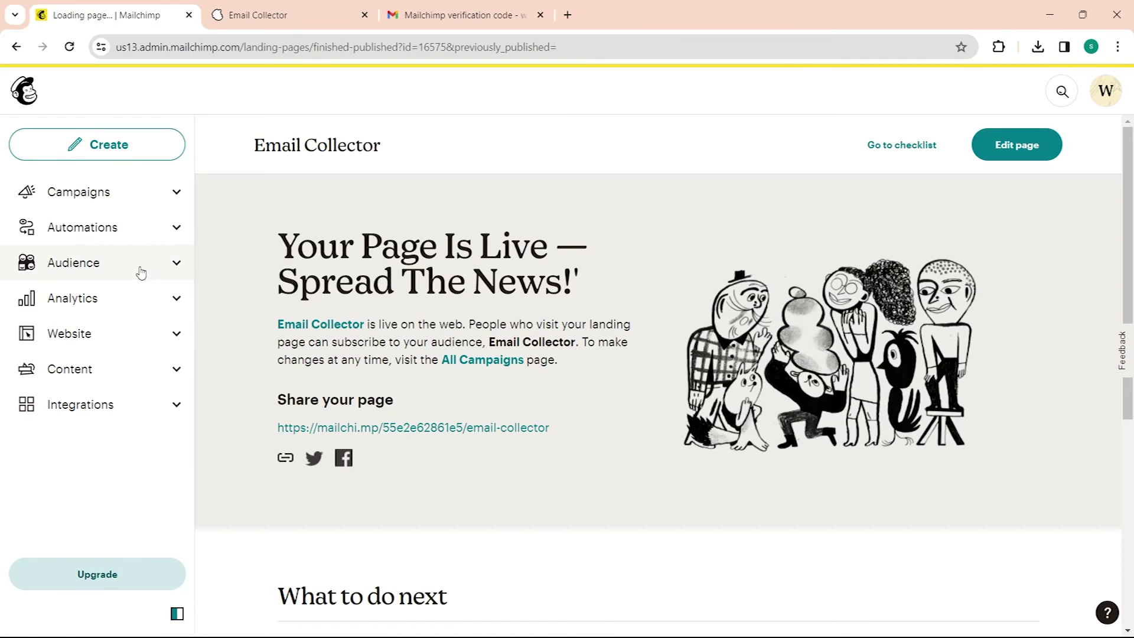
Step: Go to Audience, All contacts, and the Overview dashboard
click(140, 276)
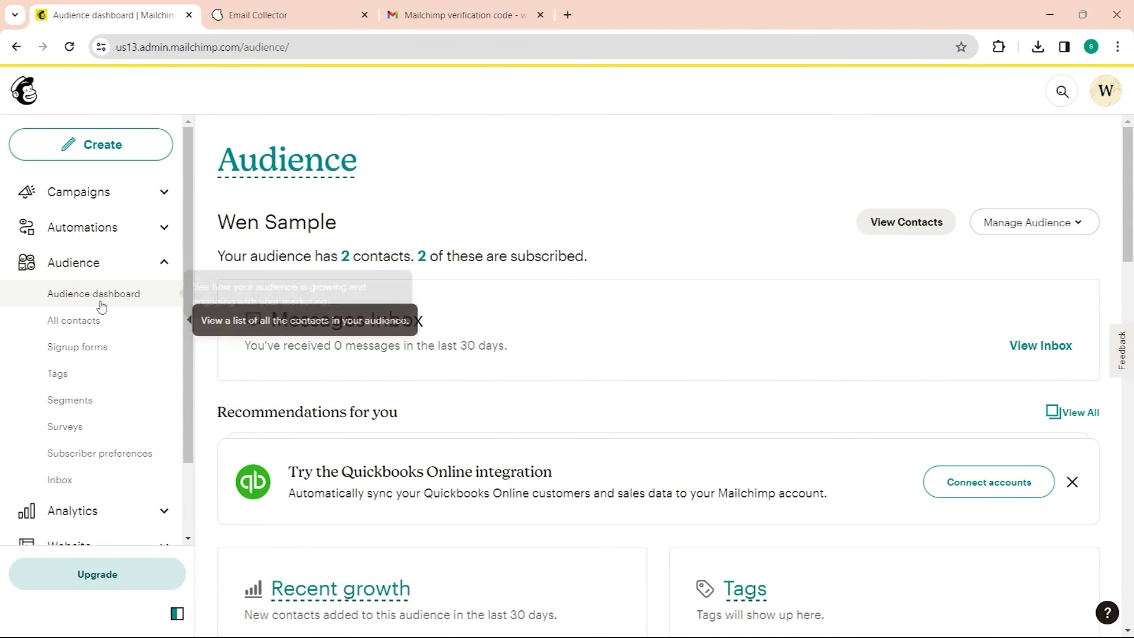
click(98, 320)
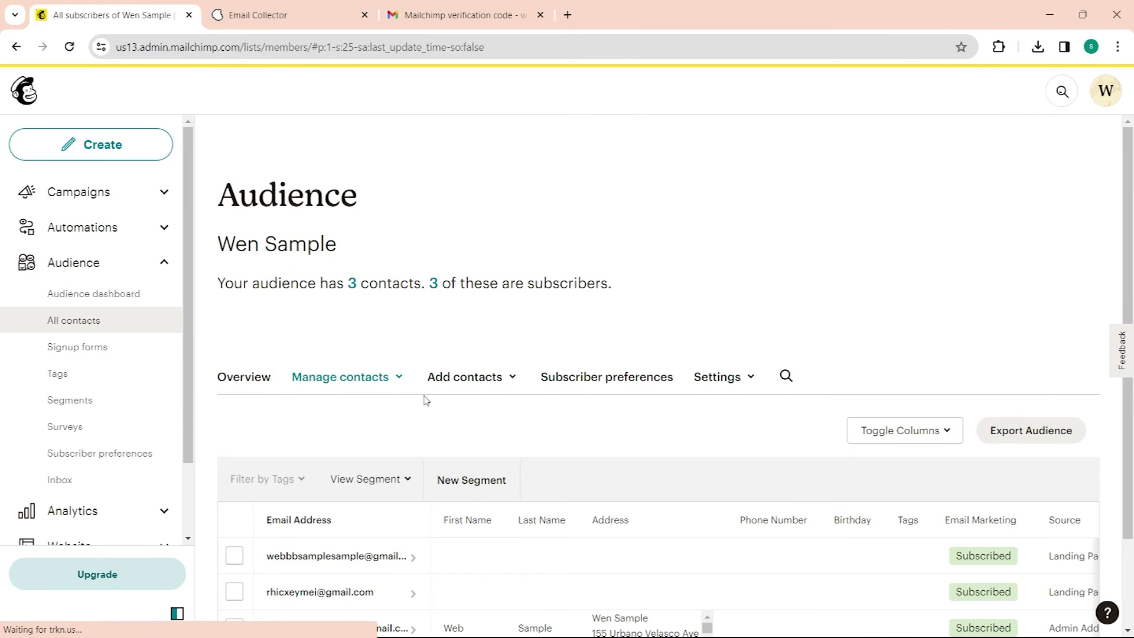
scroll(407, 372, down, 1)
click(238, 305)
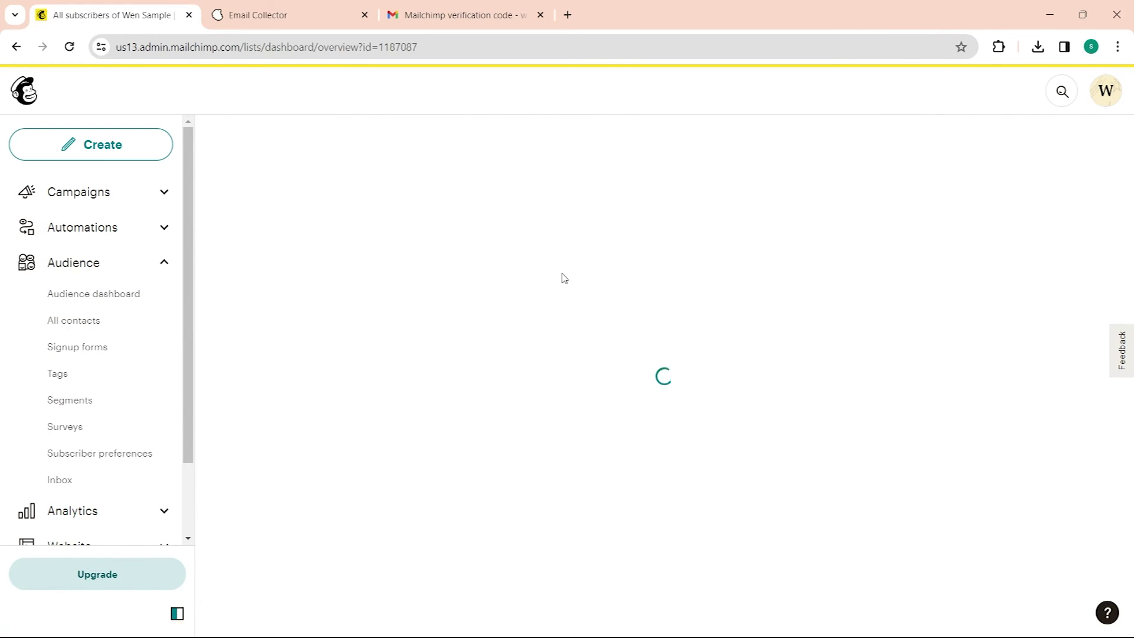
Step: Review the dashboard stats and charts: 3 contacts, all subscribed, no unsubscribes
scroll(402, 346, down, 3)
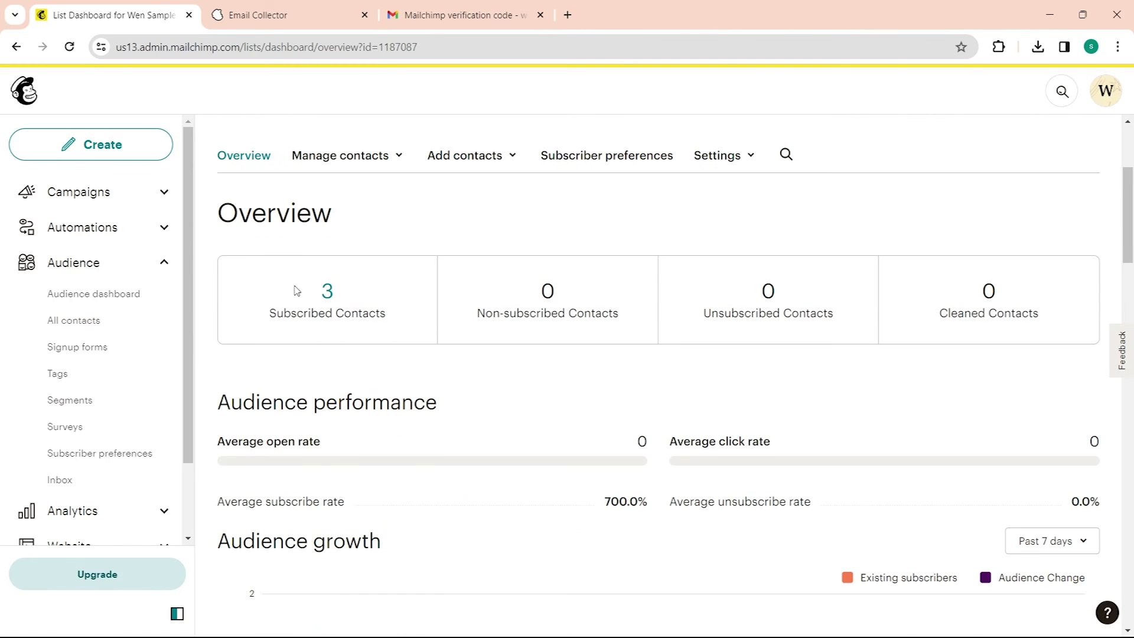
drag(296, 283, 390, 322)
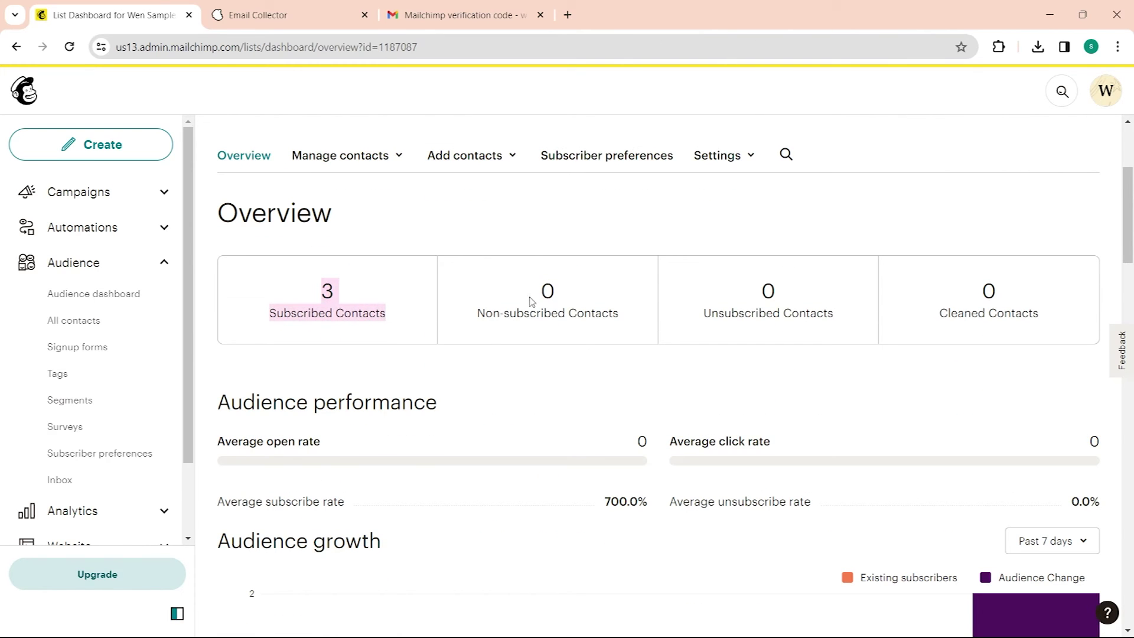
drag(531, 301, 625, 322)
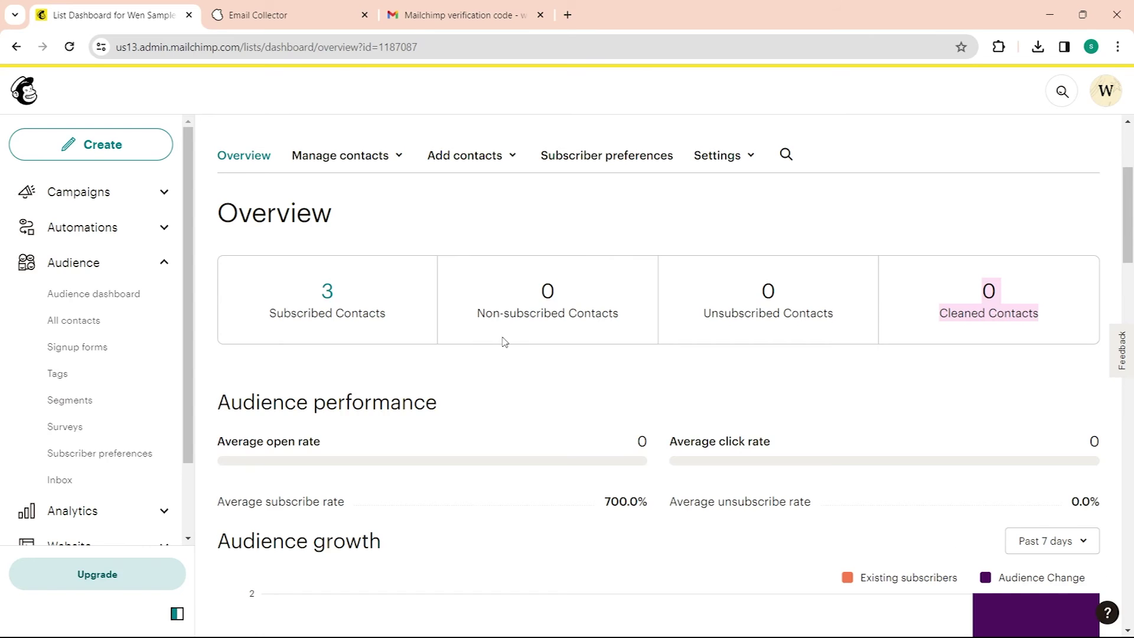
scroll(503, 341, down, 4)
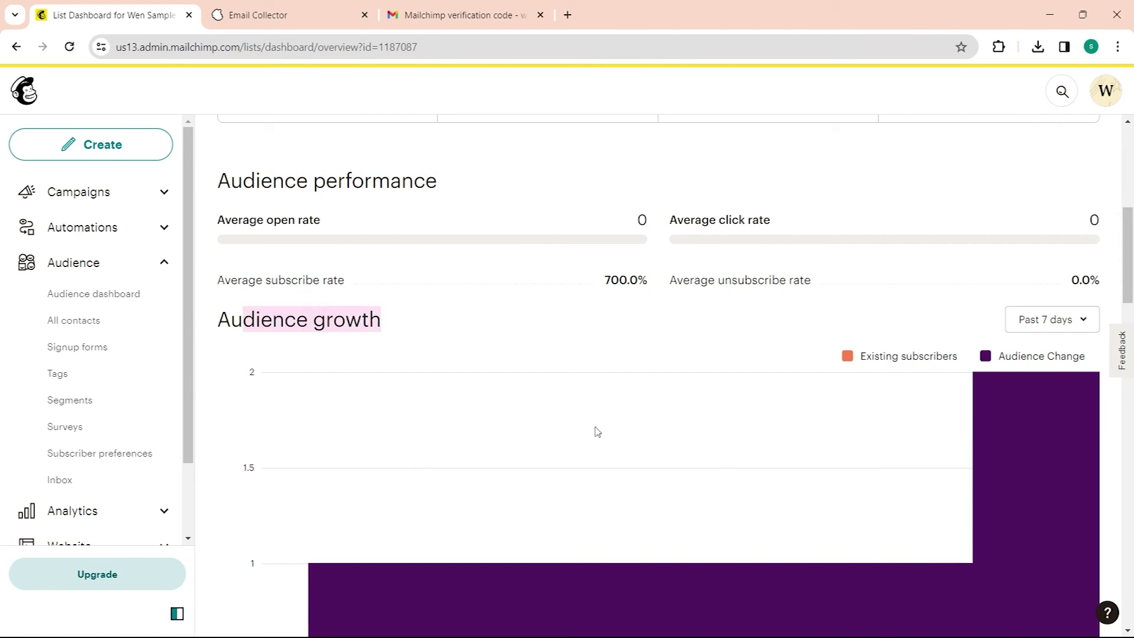
scroll(600, 443, down, 4)
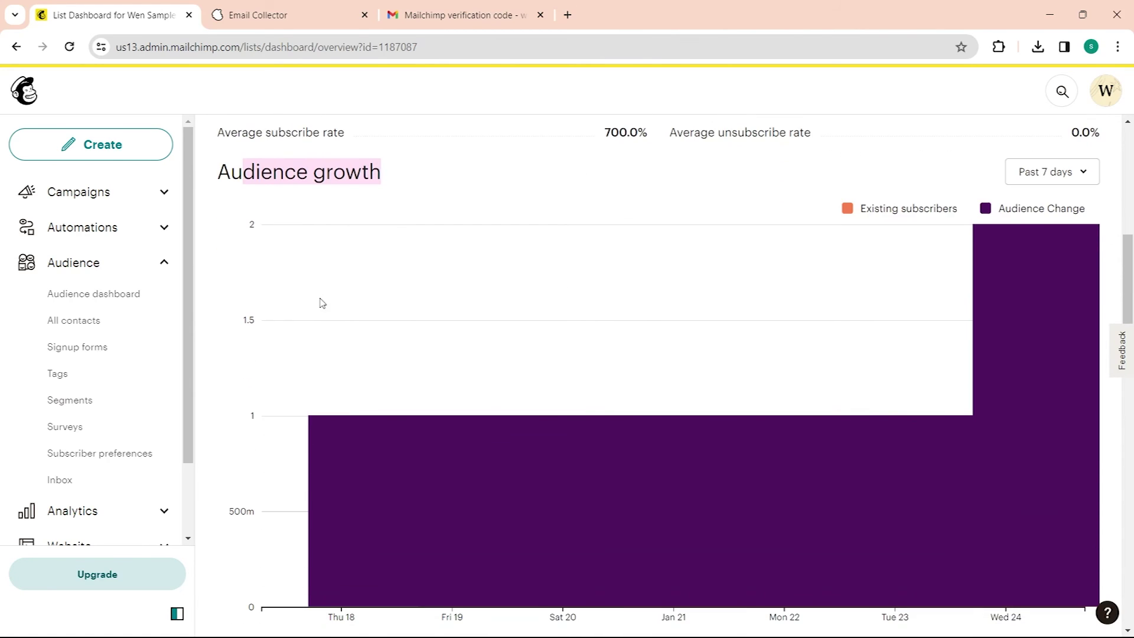
scroll(453, 372, up, 5)
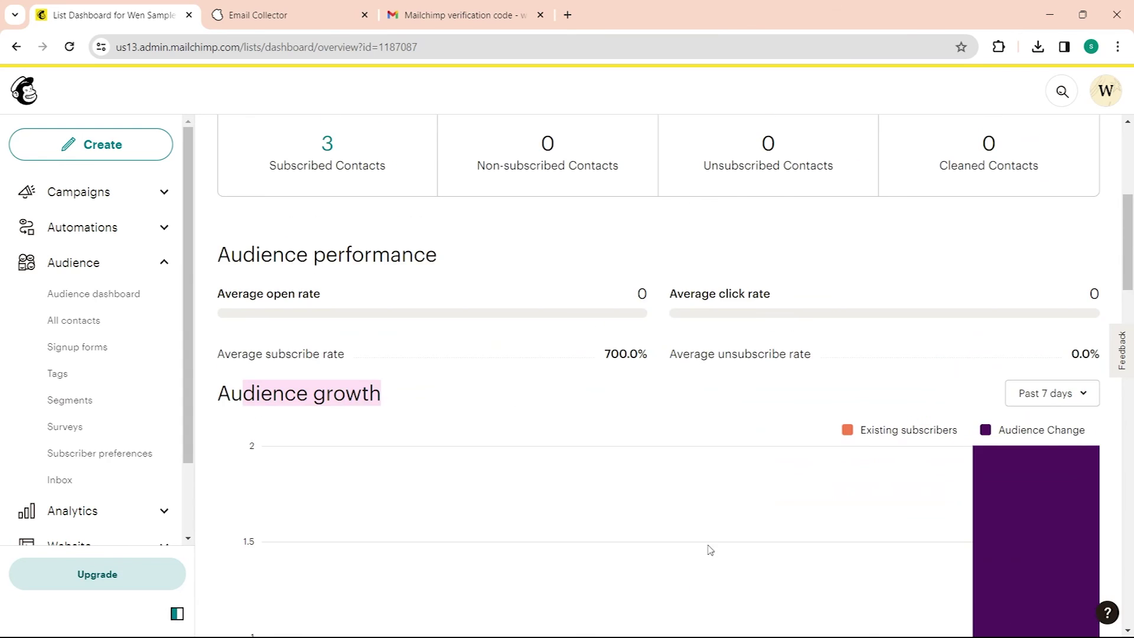
scroll(706, 547, down, 2)
scroll(413, 514, down, 1)
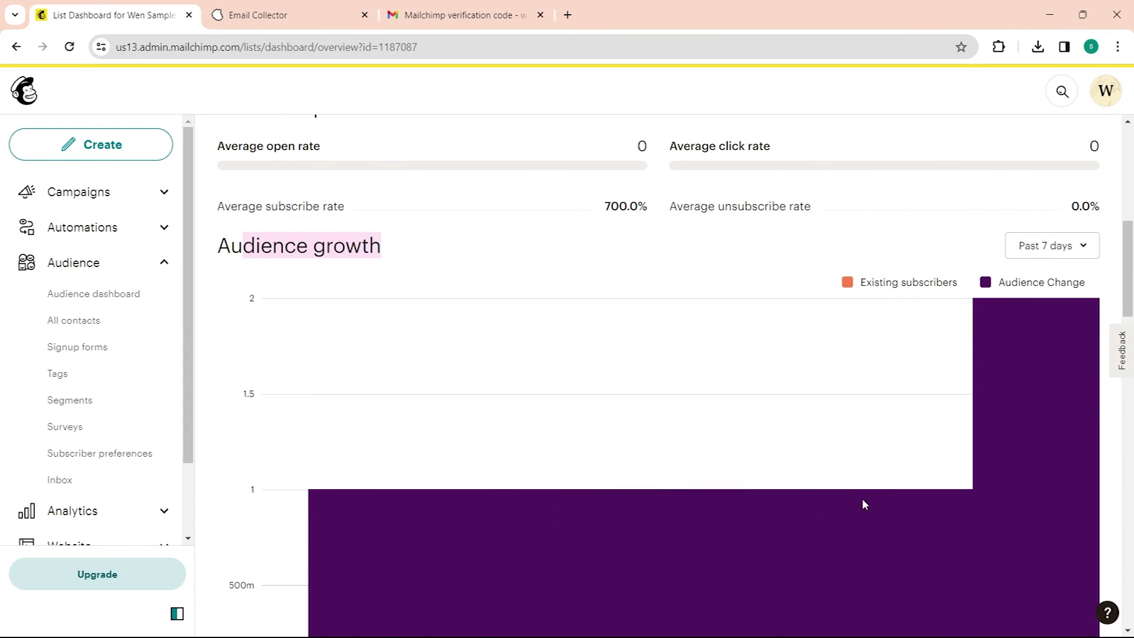
scroll(502, 360, down, 7)
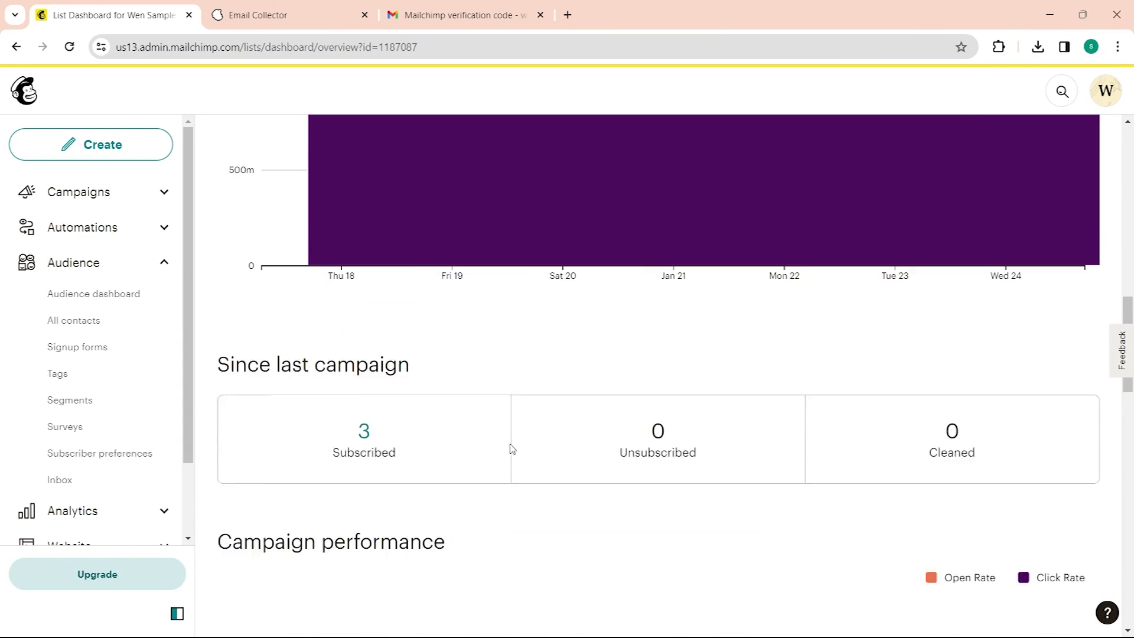
scroll(512, 449, down, 3)
drag(270, 187, 405, 298)
scroll(405, 299, down, 4)
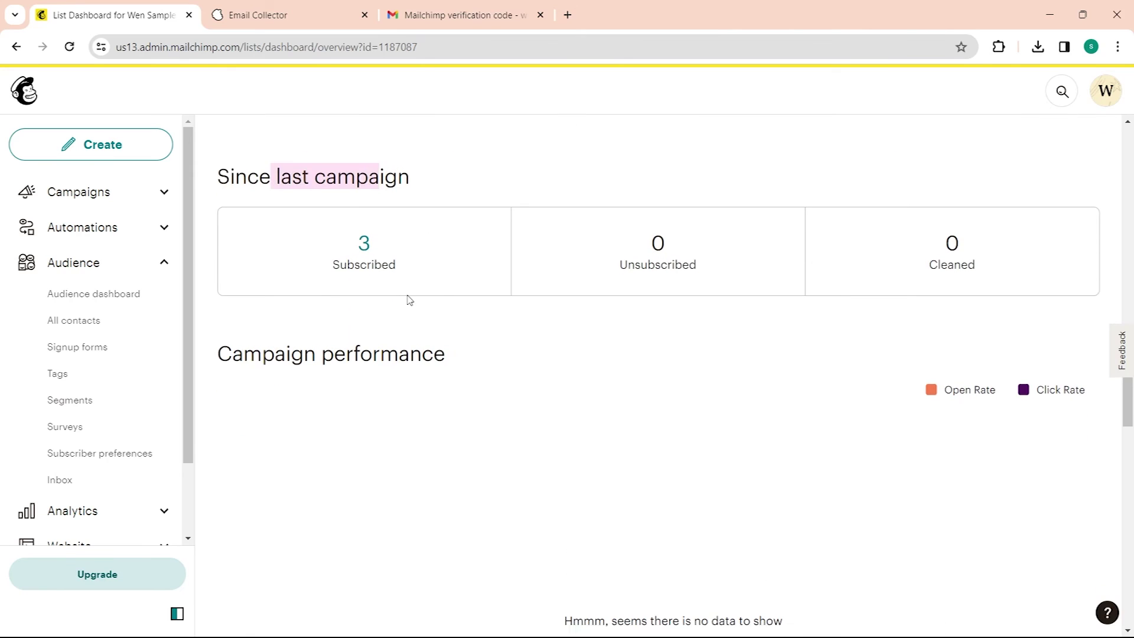
scroll(630, 443, down, 15)
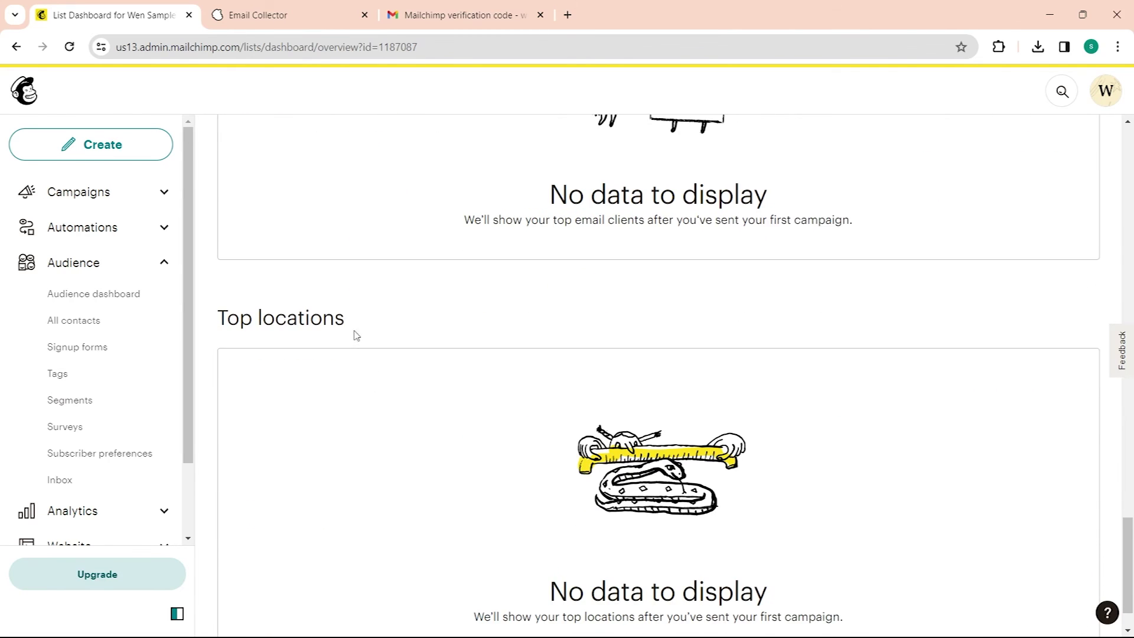
scroll(1081, 426, up, 16)
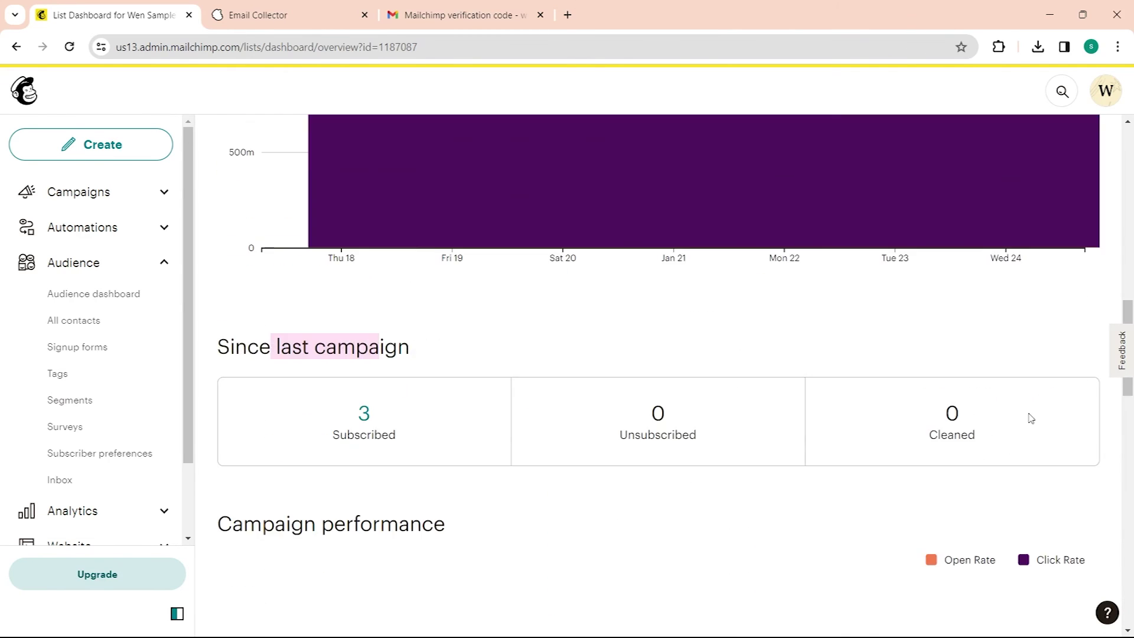
scroll(1131, 302, up, 10)
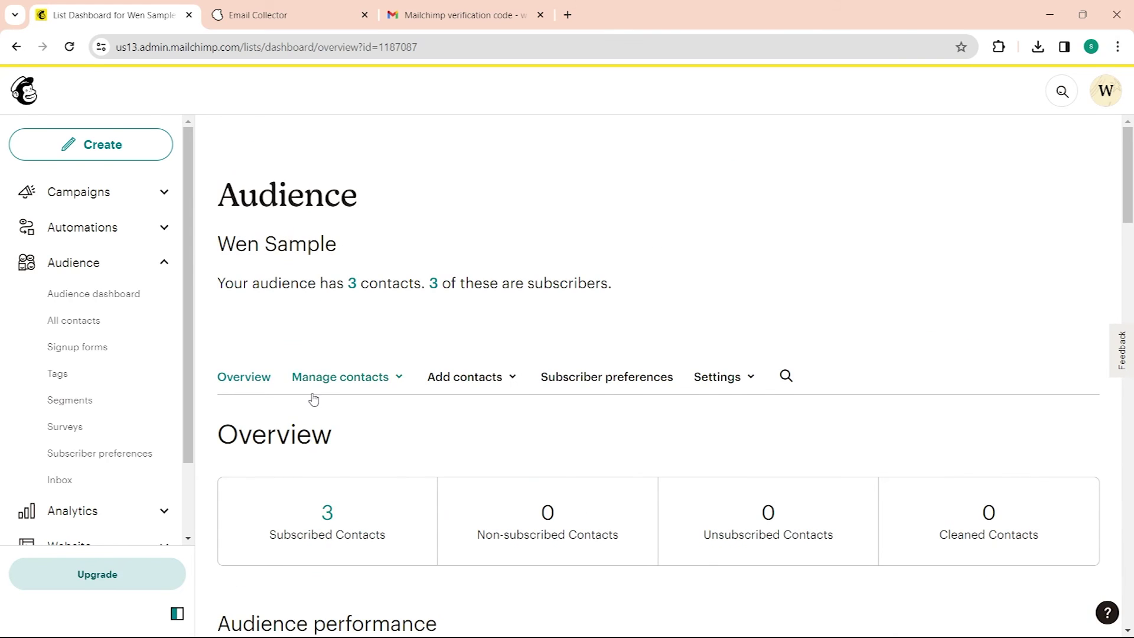
click(311, 381)
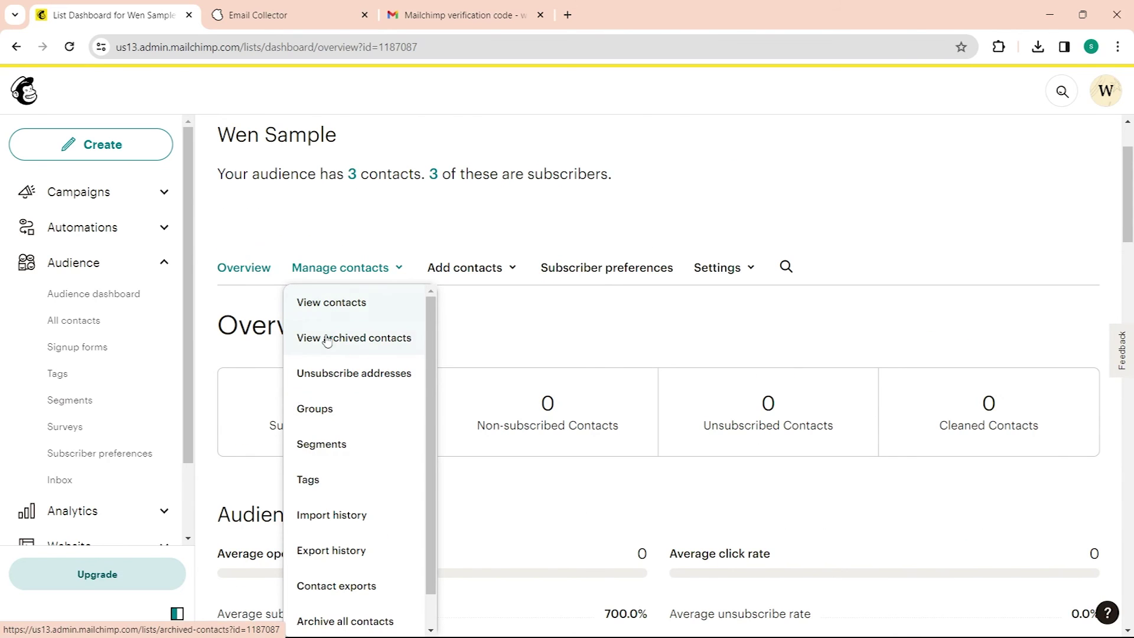
Step: View the audience's contacts table and check each contact's Source column
click(337, 316)
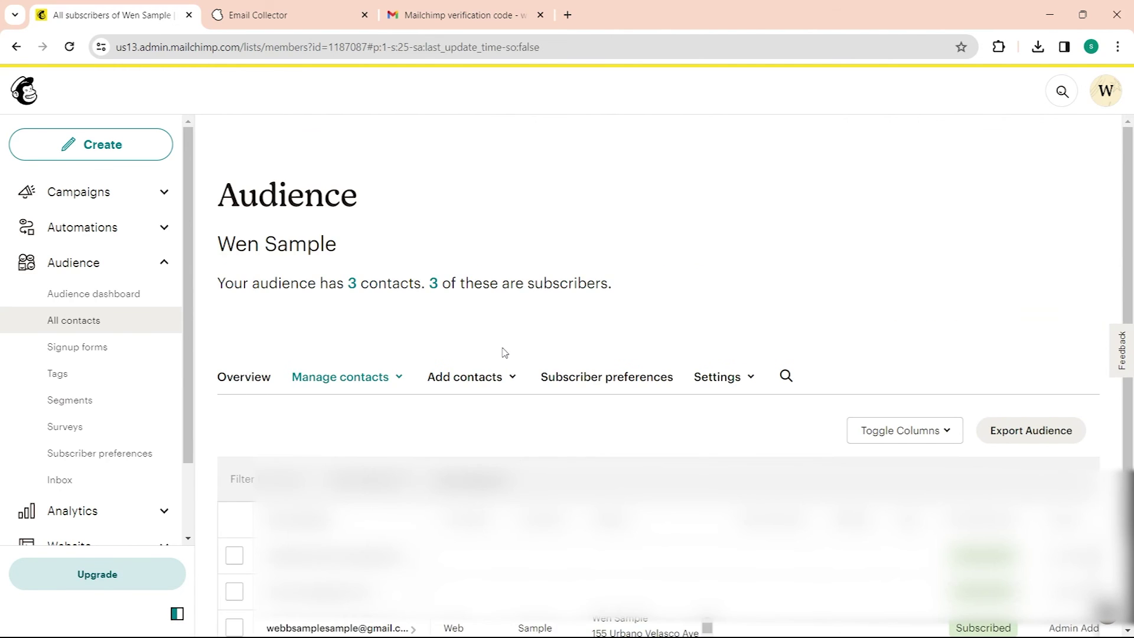
scroll(496, 330, down, 1)
scroll(501, 278, down, 1)
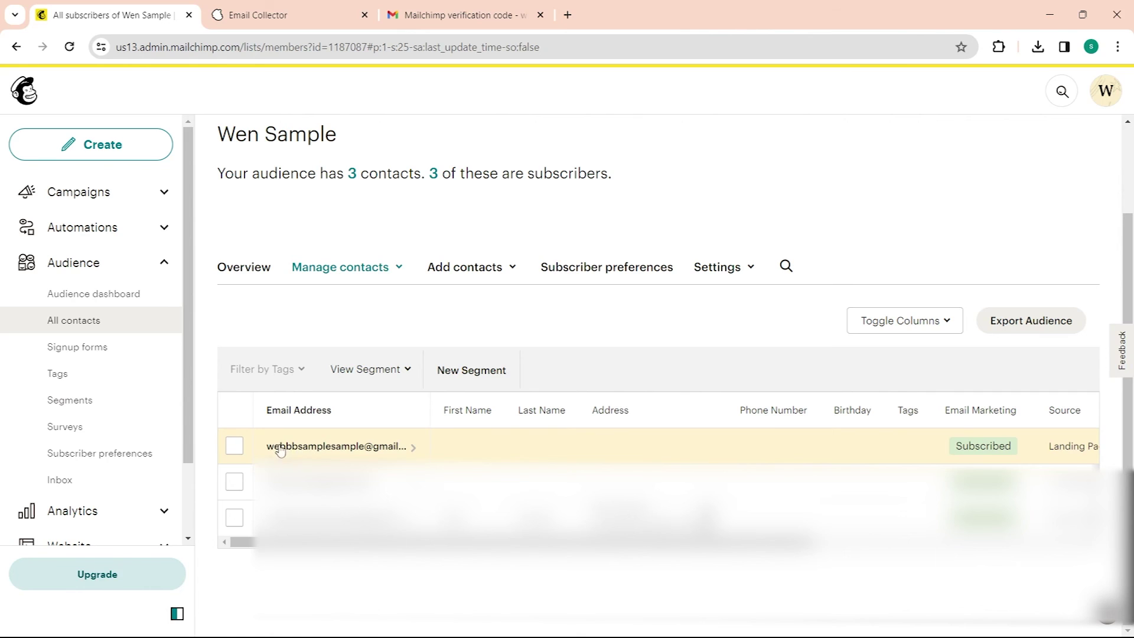
scroll(658, 481, right, 10)
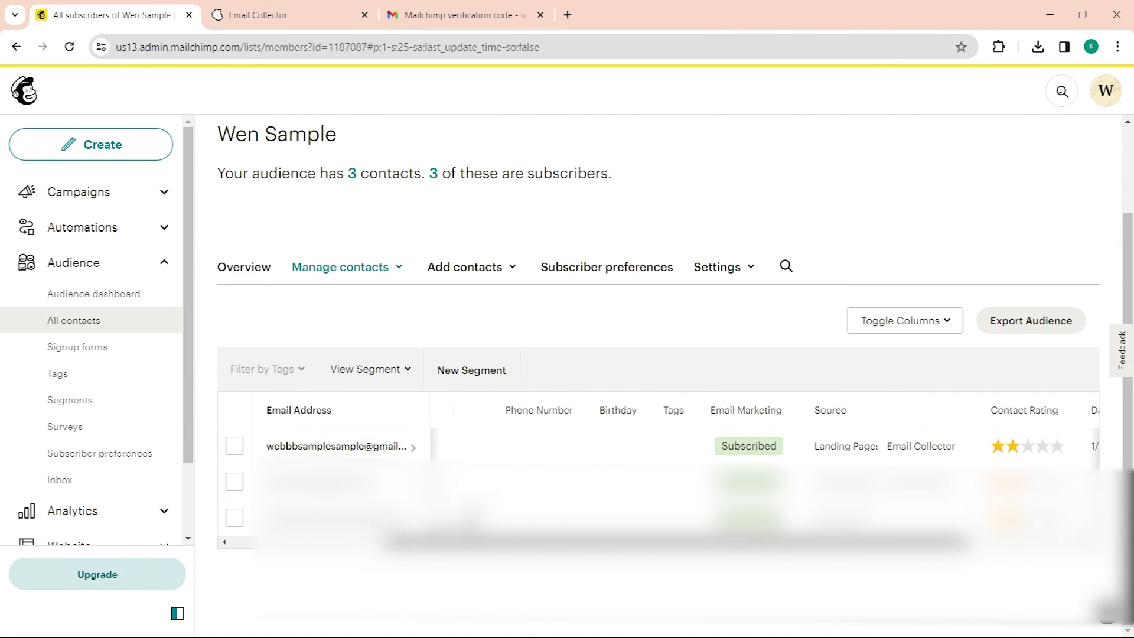
scroll(658, 481, left, 10)
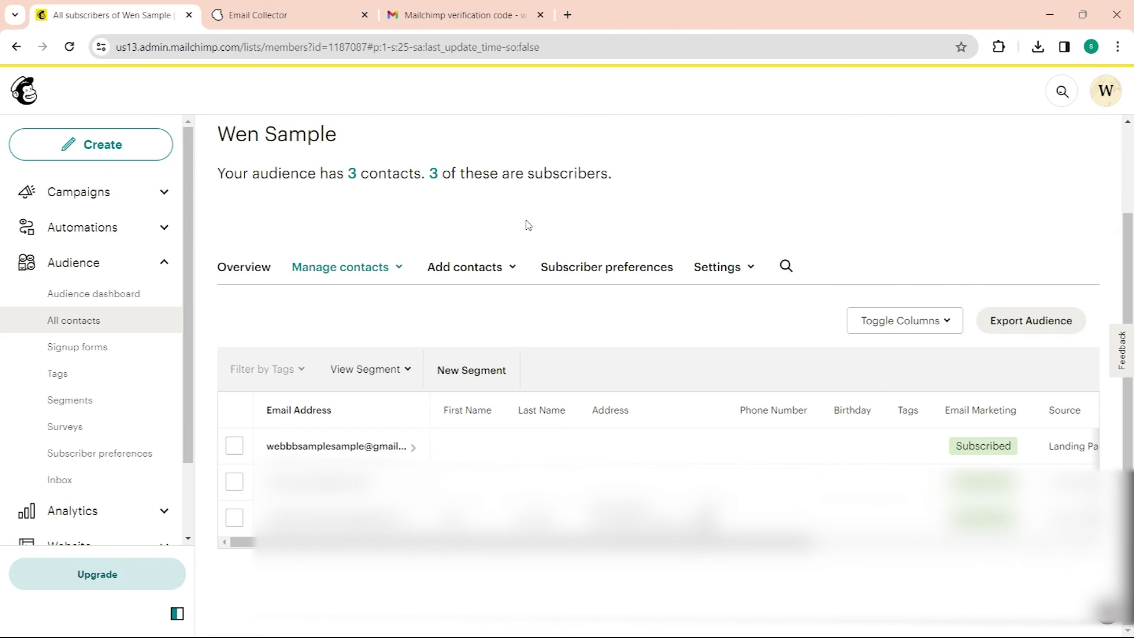
scroll(591, 224, up, 2)
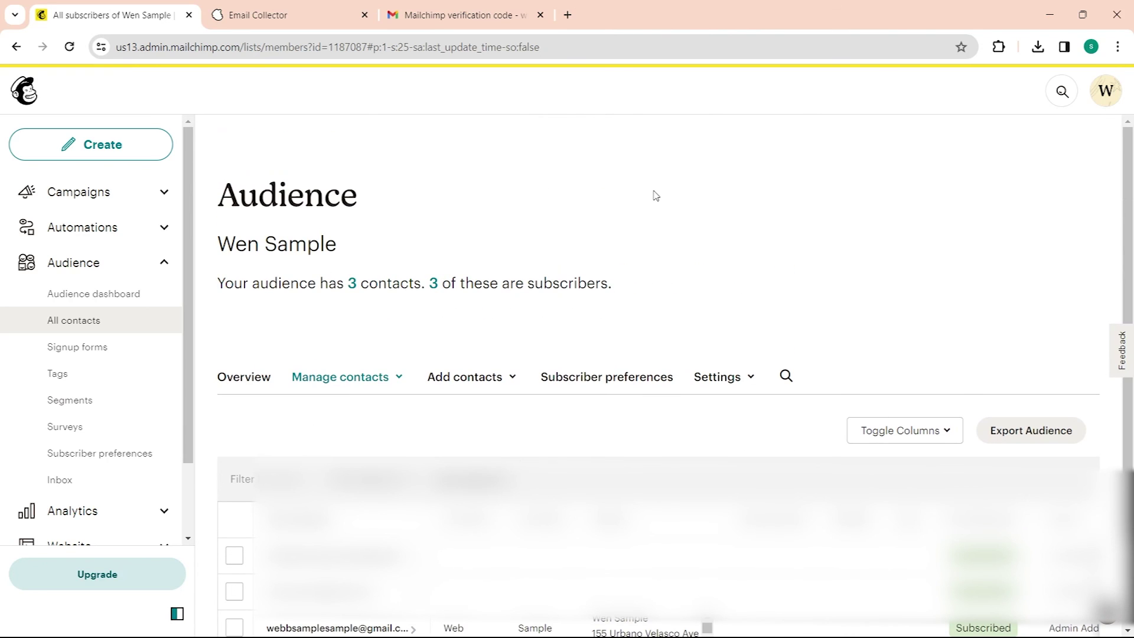